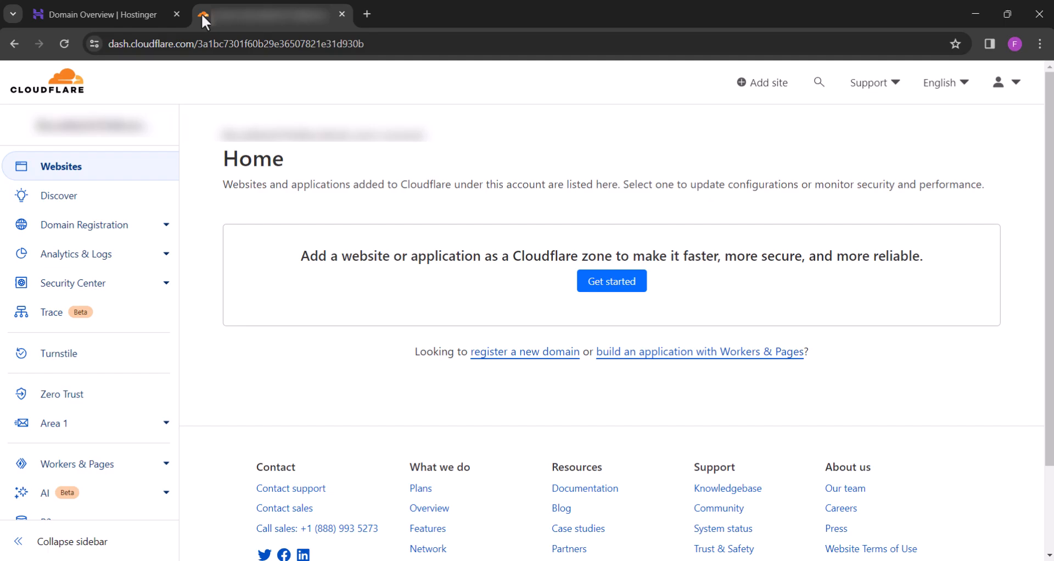
Add currentrenz.com as a new Cloudflare site, copying the domain name from Hostinger
click(765, 91)
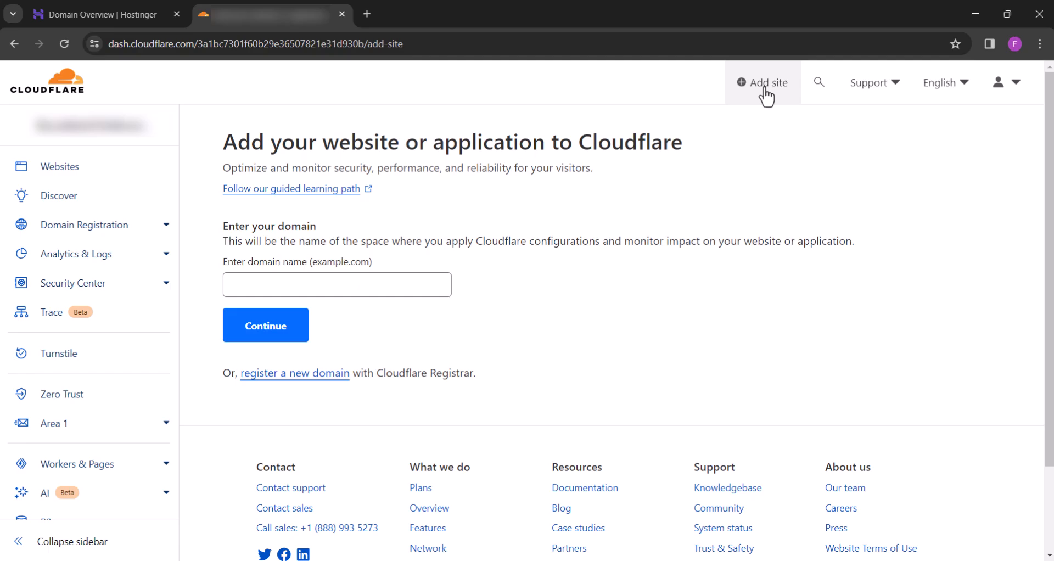
click(160, 13)
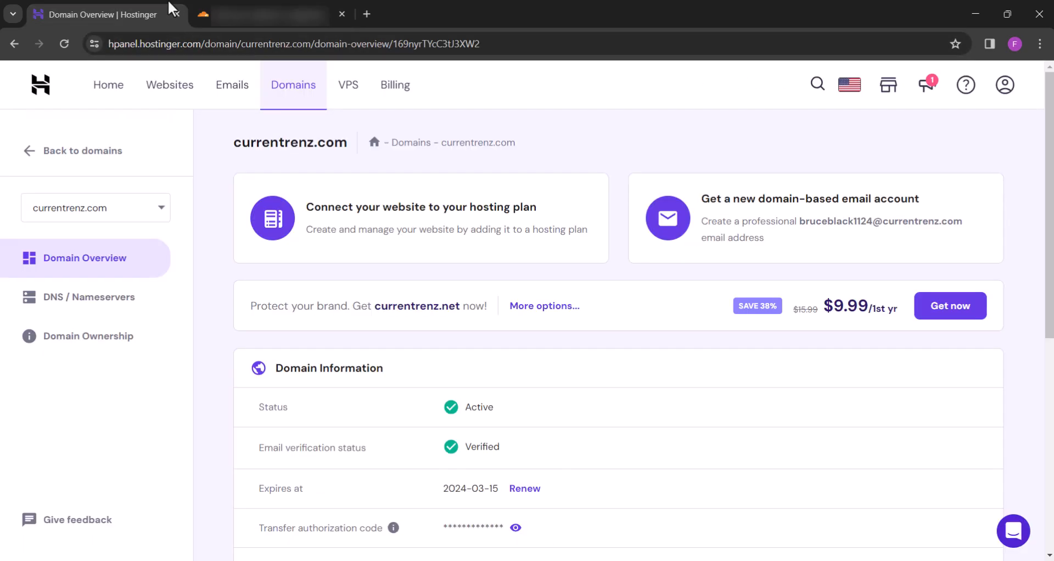
double_click(263, 145)
right_click(260, 145)
click(272, 158)
click(250, 2)
click(254, 284)
key(ctrl+v)
click(255, 330)
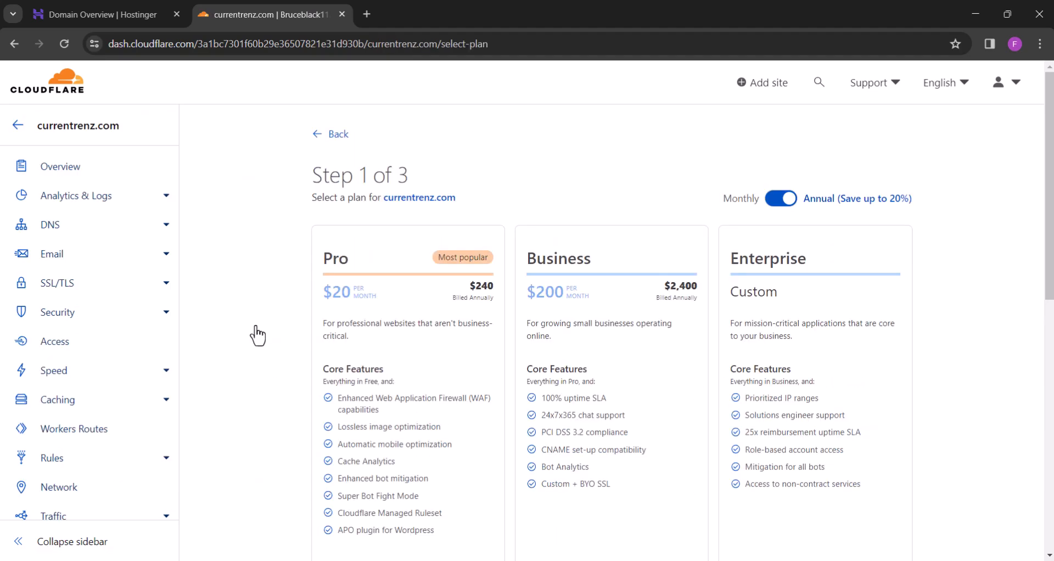
Choose the Free plan and continue to the scanned DNS records
scroll(257, 334, down, 6)
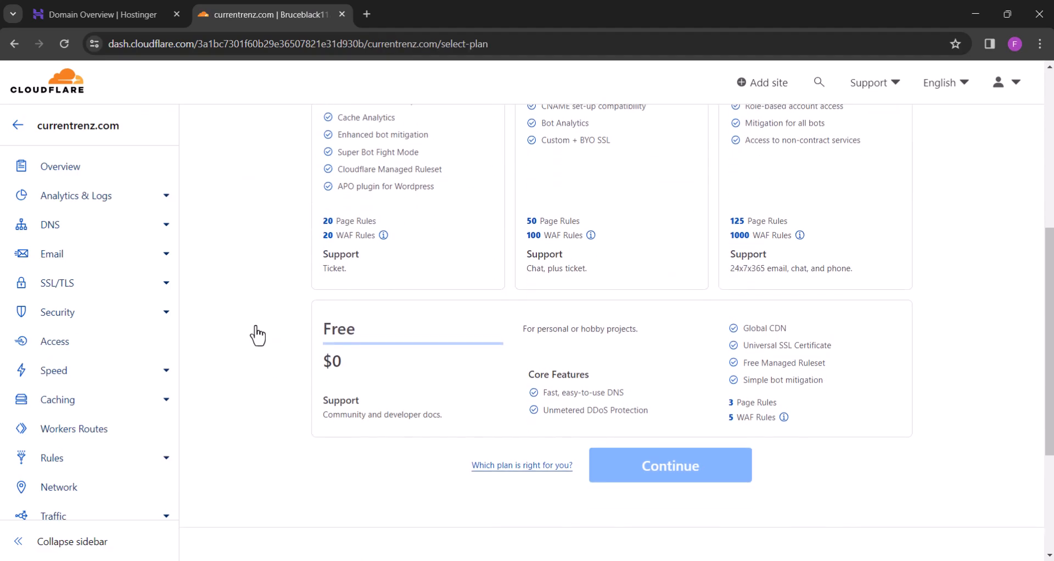
click(329, 338)
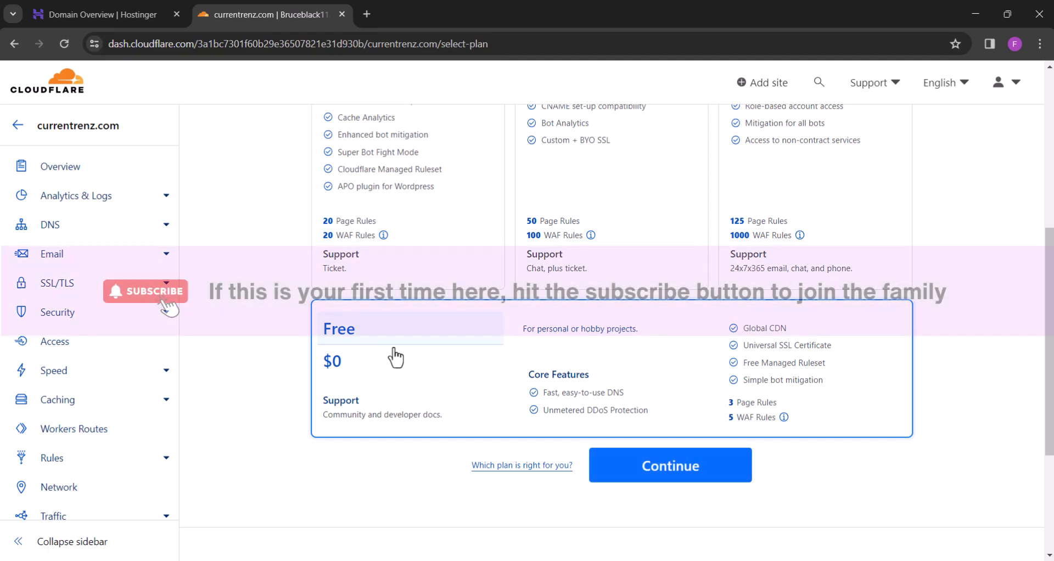
click(625, 472)
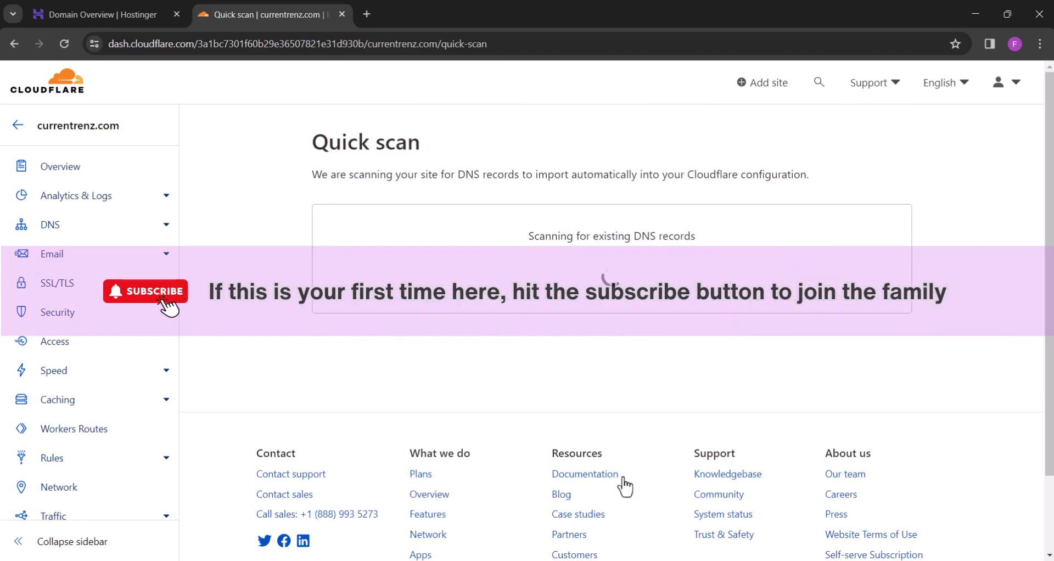
scroll(579, 323, down, 9)
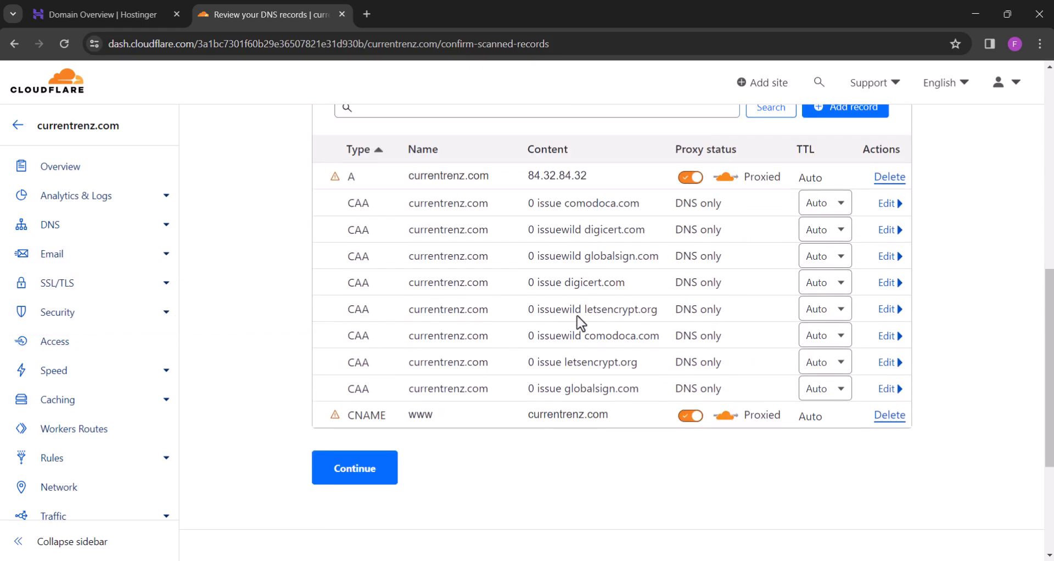
Accept the scanned DNS records, copy the first nameserver jermaine.ns.cloudflare.com, and return to Hostinger
click(357, 469)
scroll(365, 473, down, 5)
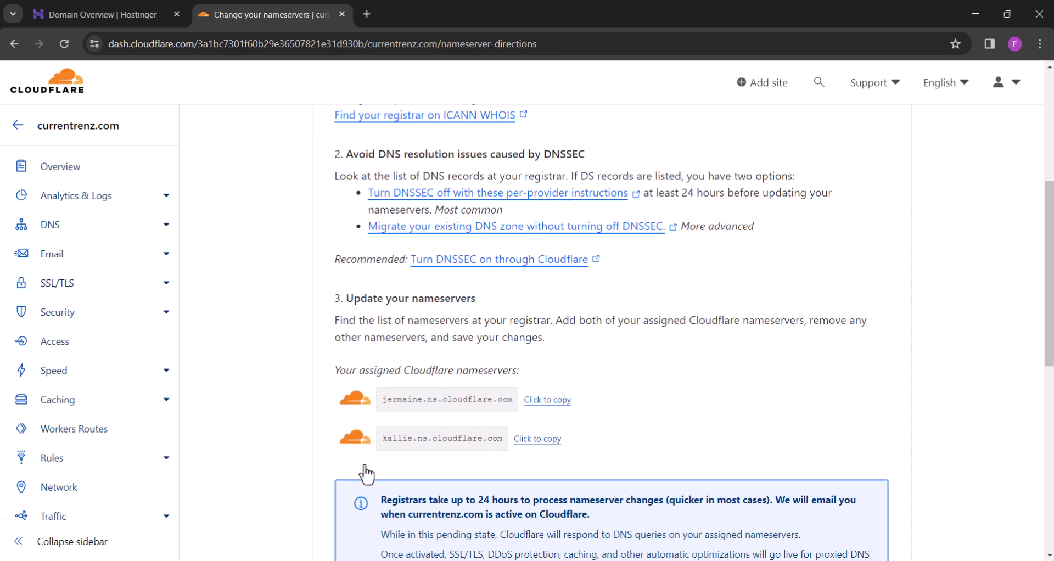
scroll(365, 473, down, 2)
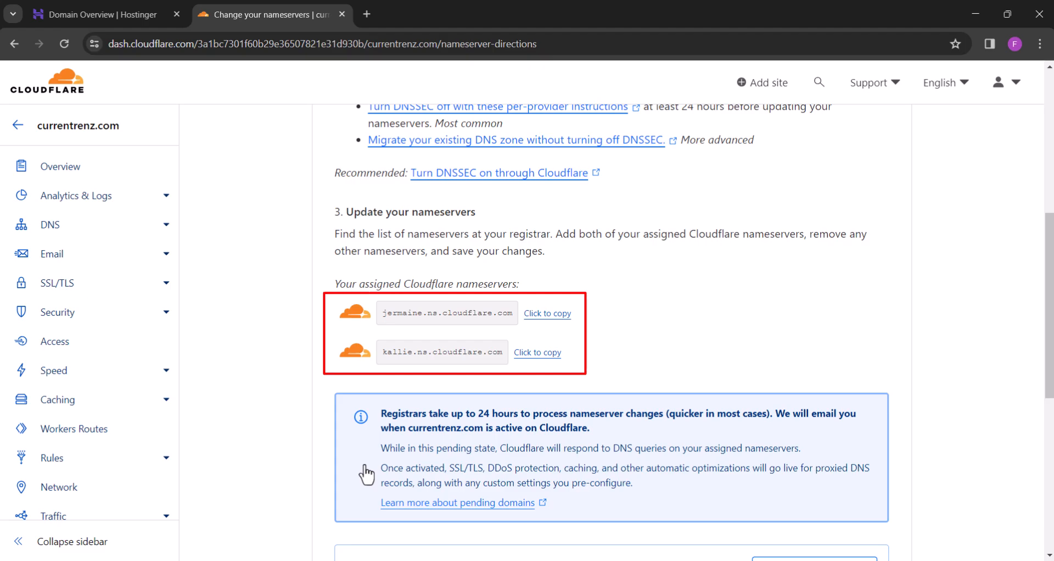
click(537, 320)
click(90, 2)
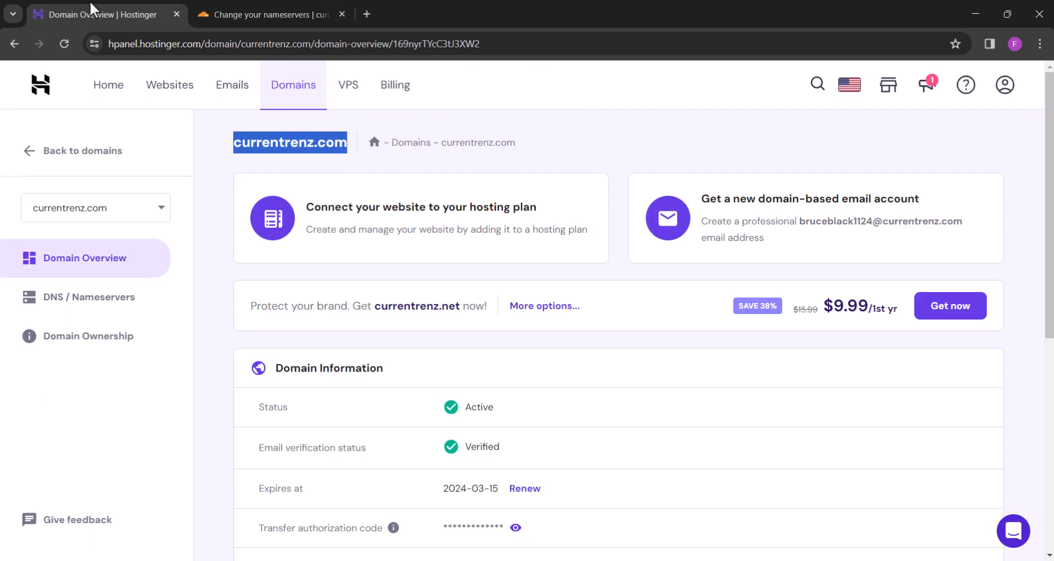
Switch currentrenz.com to custom nameservers with jermaine.ns.cloudflare.com as the first
click(50, 296)
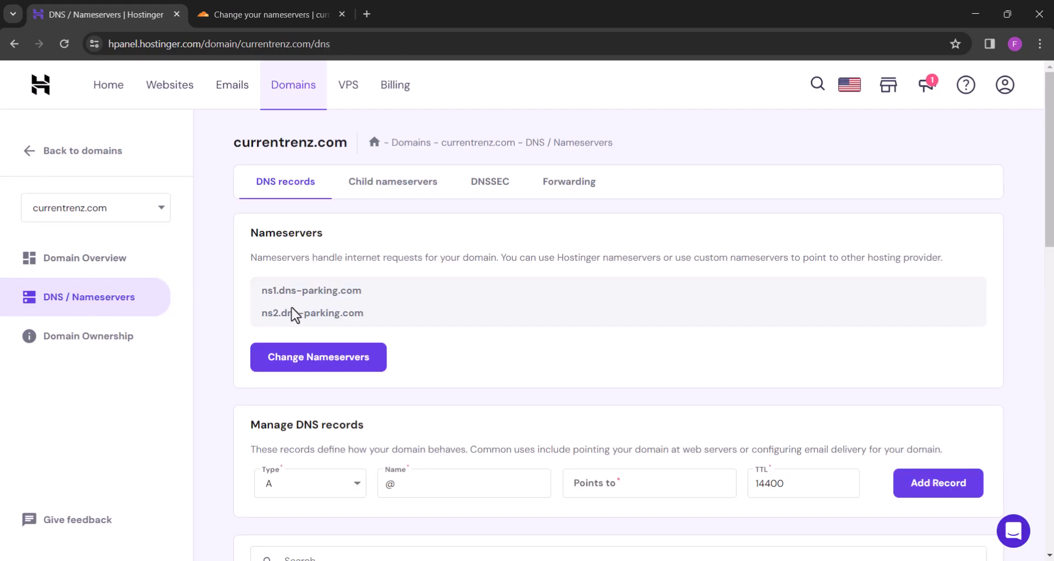
click(291, 360)
click(259, 403)
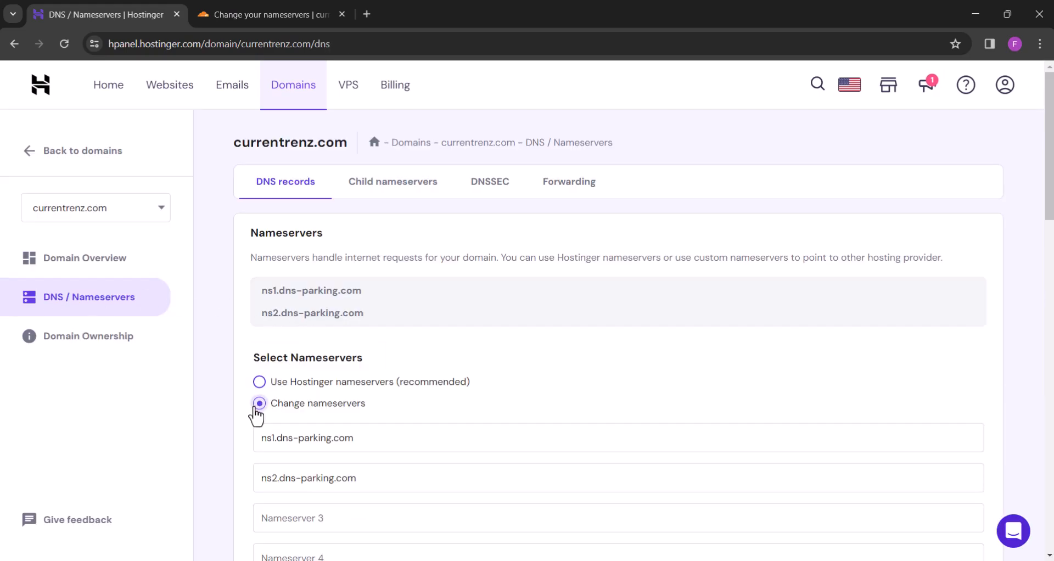
scroll(299, 318, down, 2)
triple_click(300, 314)
key(ctrl+v)
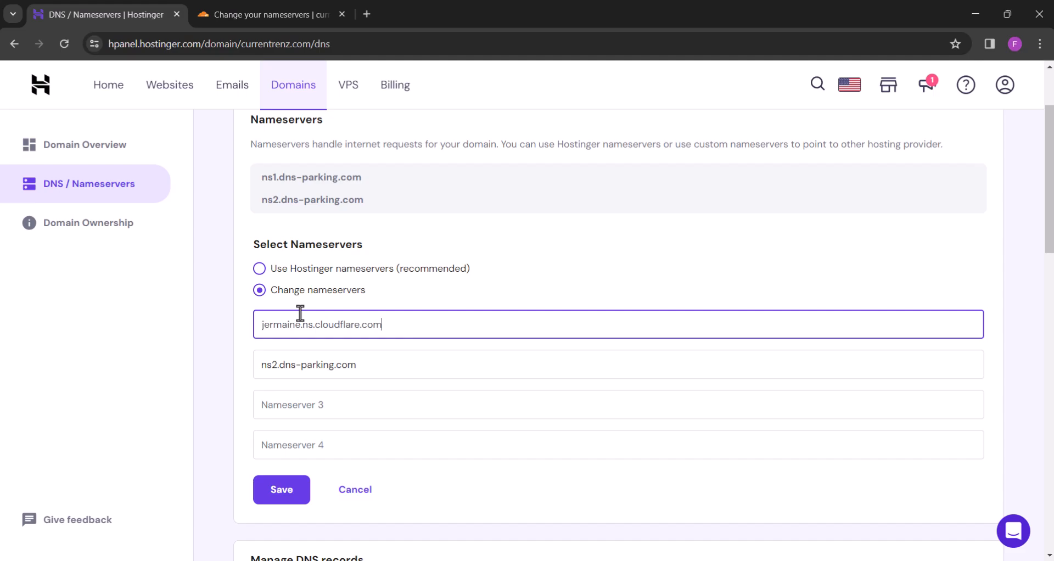
Enter kallie.ns.cloudflare.com as the second nameserver and save the change
click(302, 10)
click(530, 353)
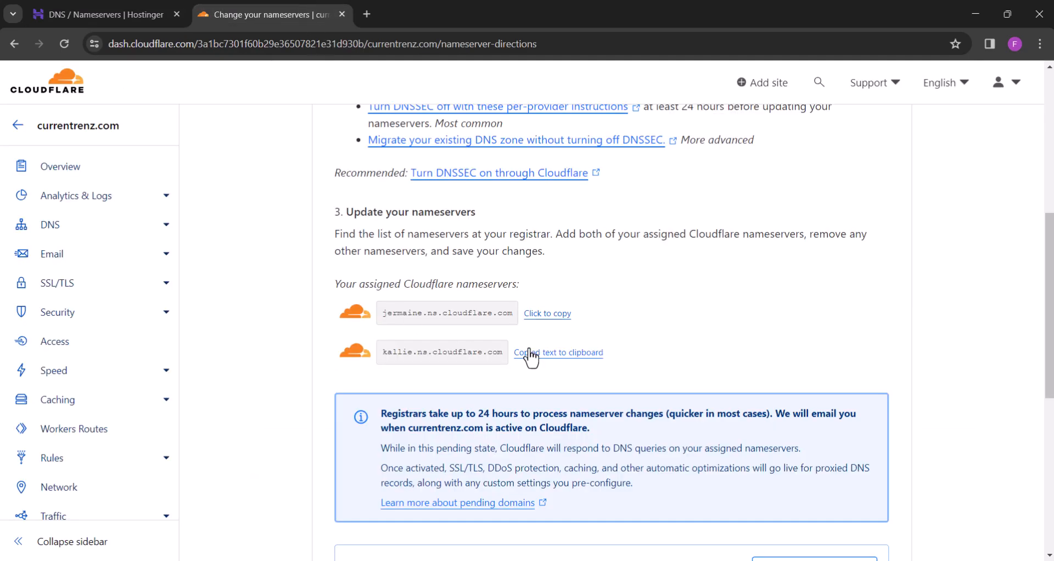
click(137, 8)
triple_click(274, 363)
key(ctrl+v)
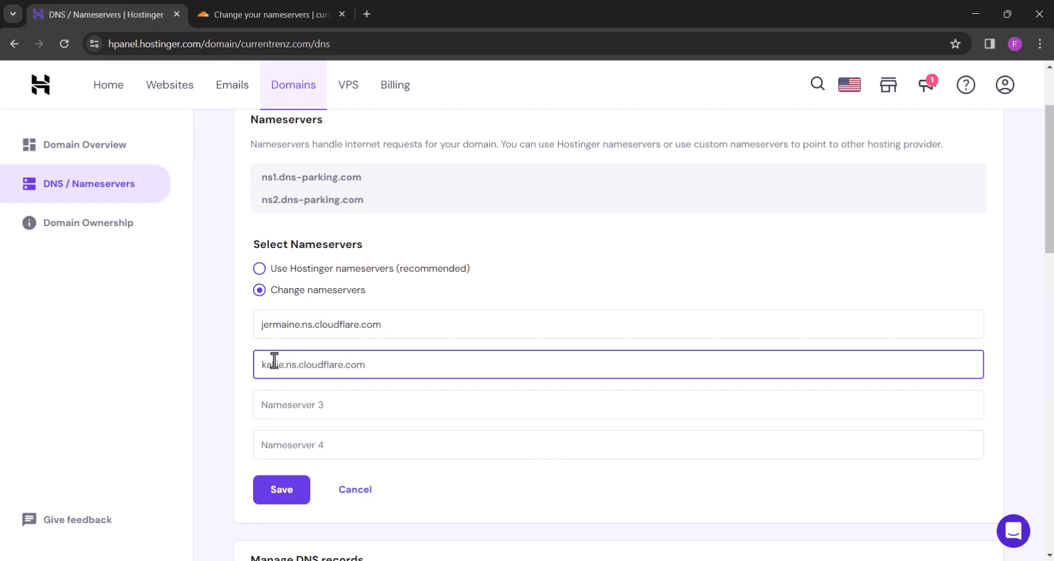
click(281, 488)
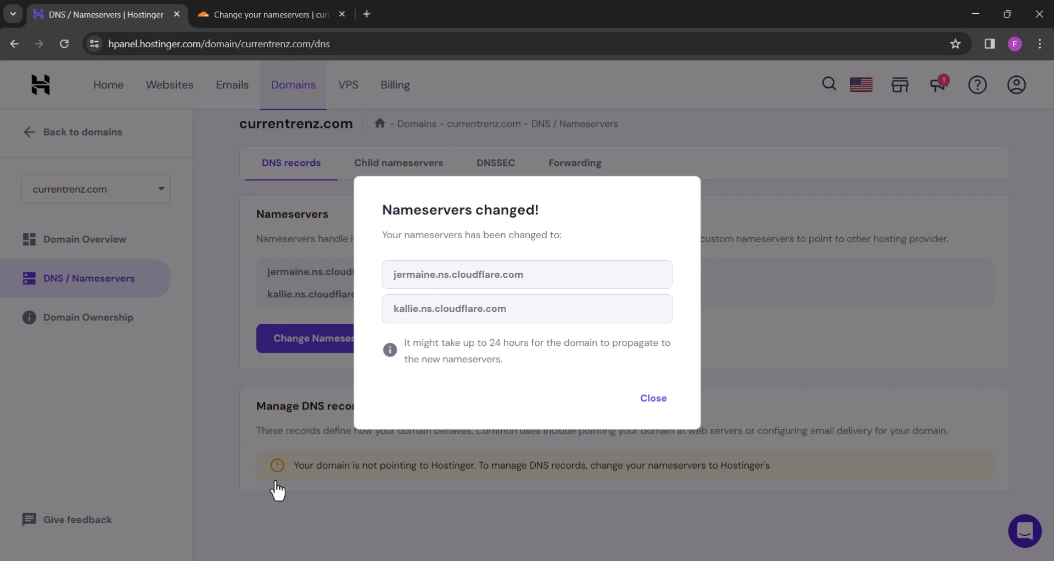
click(653, 396)
click(270, 7)
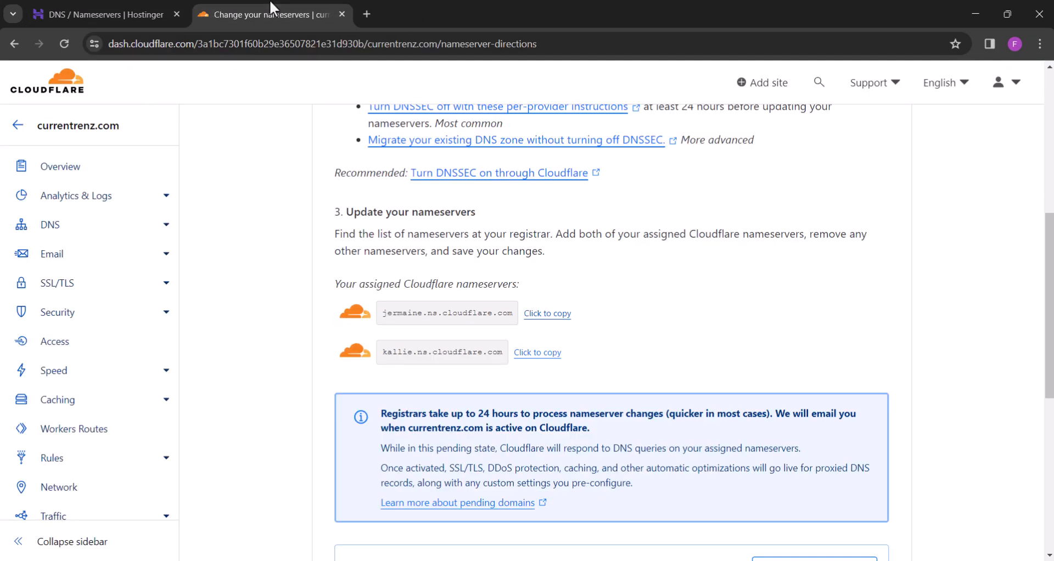
Reload to confirm Cloudflare is protecting currentrenz.com, then go to Email Routing
click(64, 43)
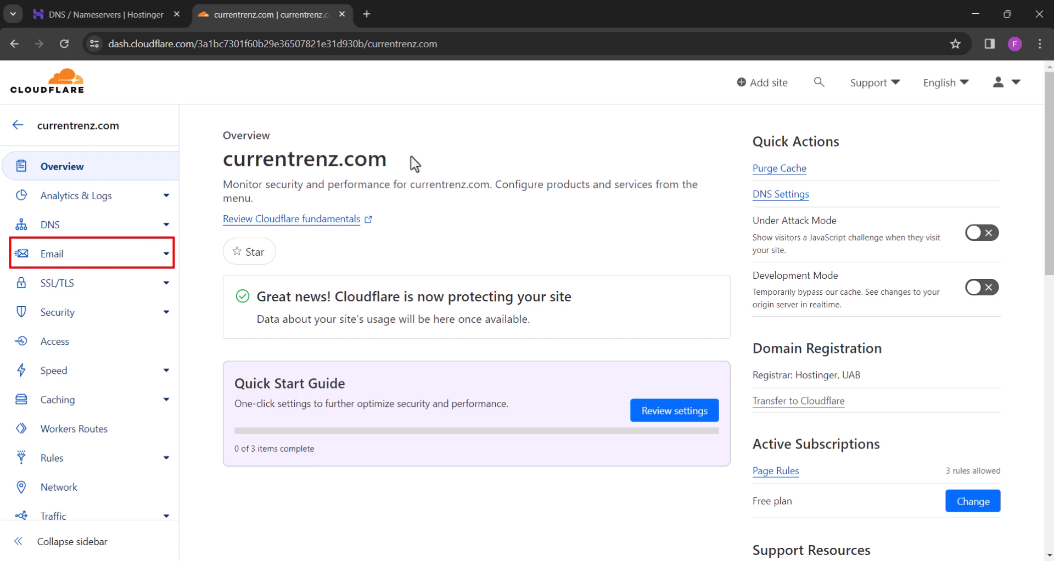
click(60, 256)
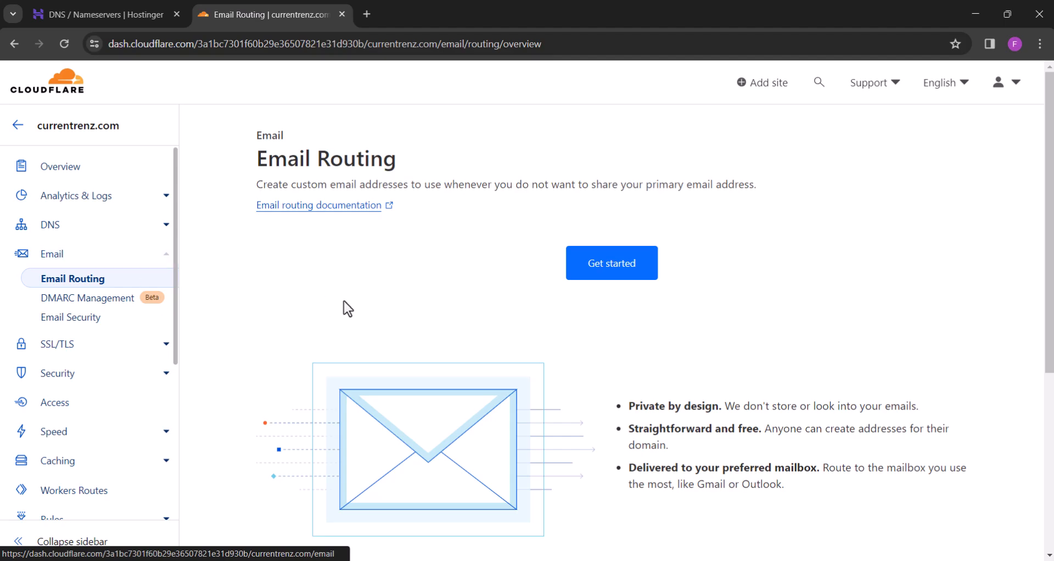
click(614, 273)
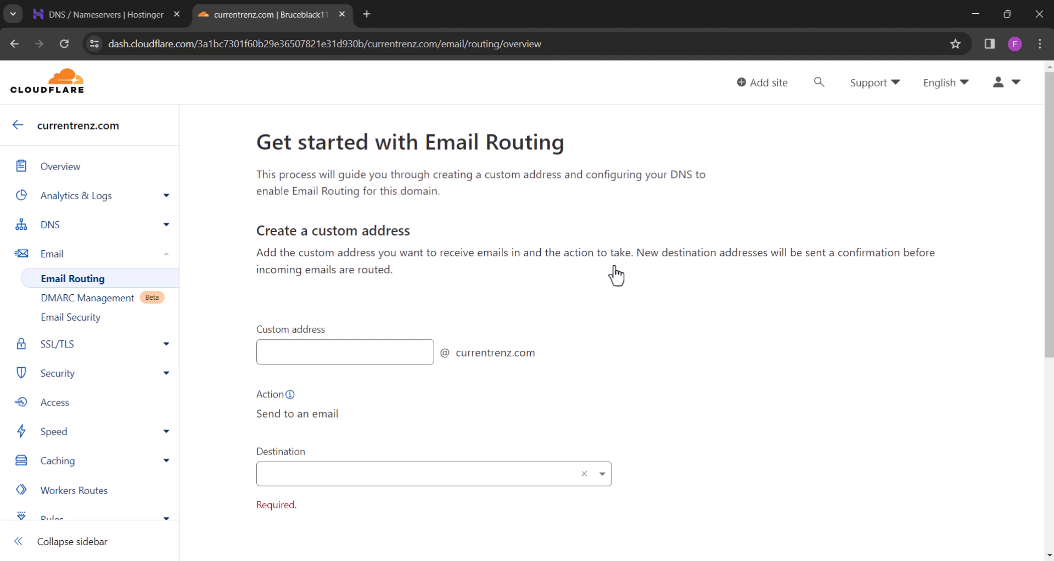
scroll(616, 274, down, 1)
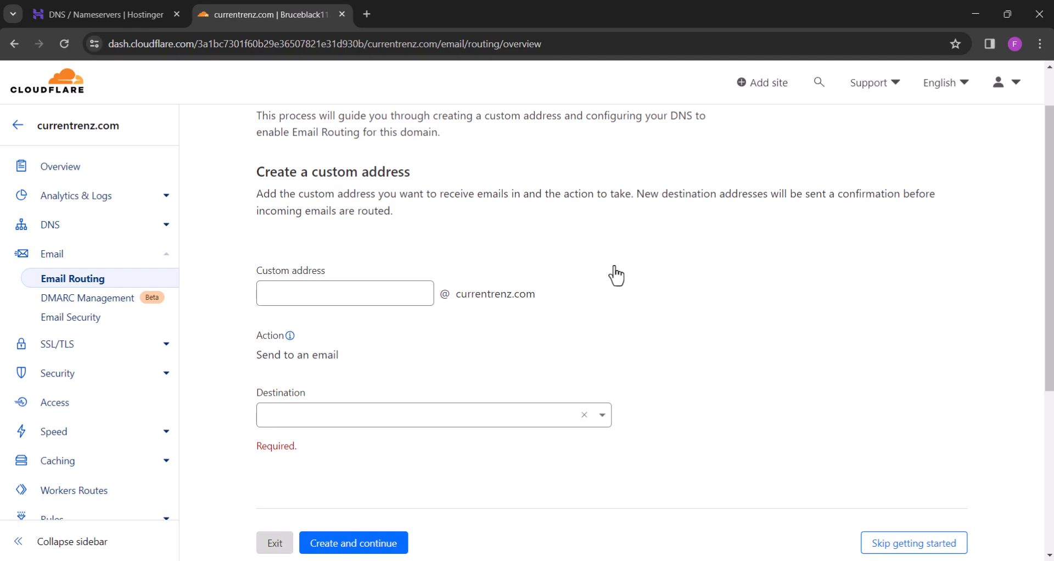
click(373, 288)
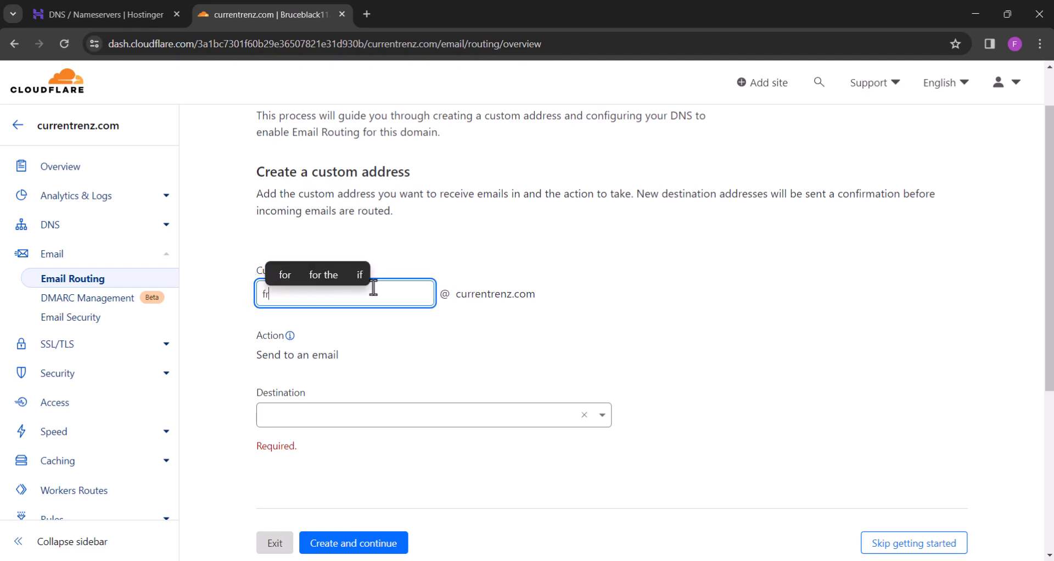
click(407, 337)
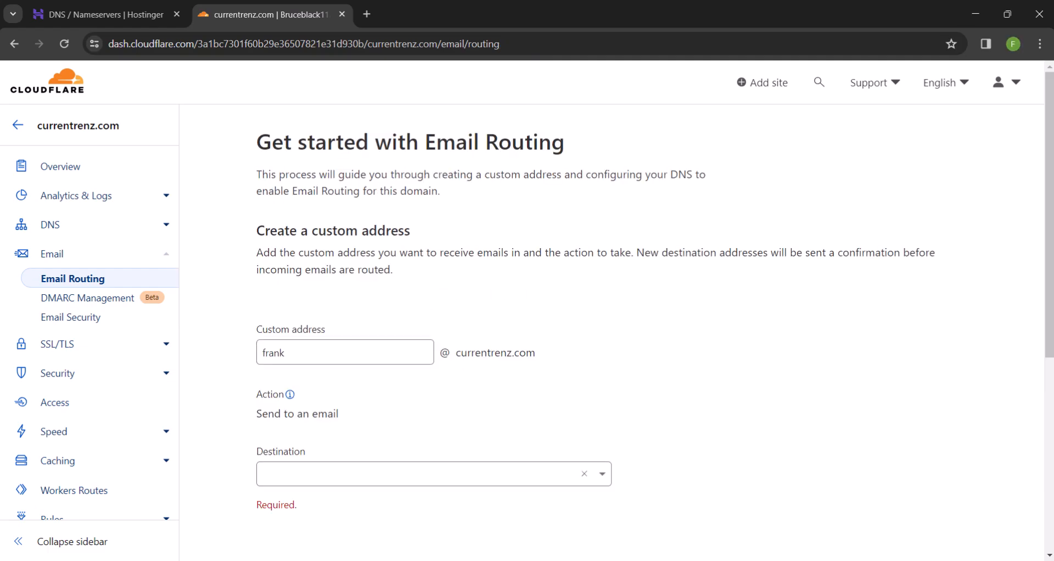
click(354, 475)
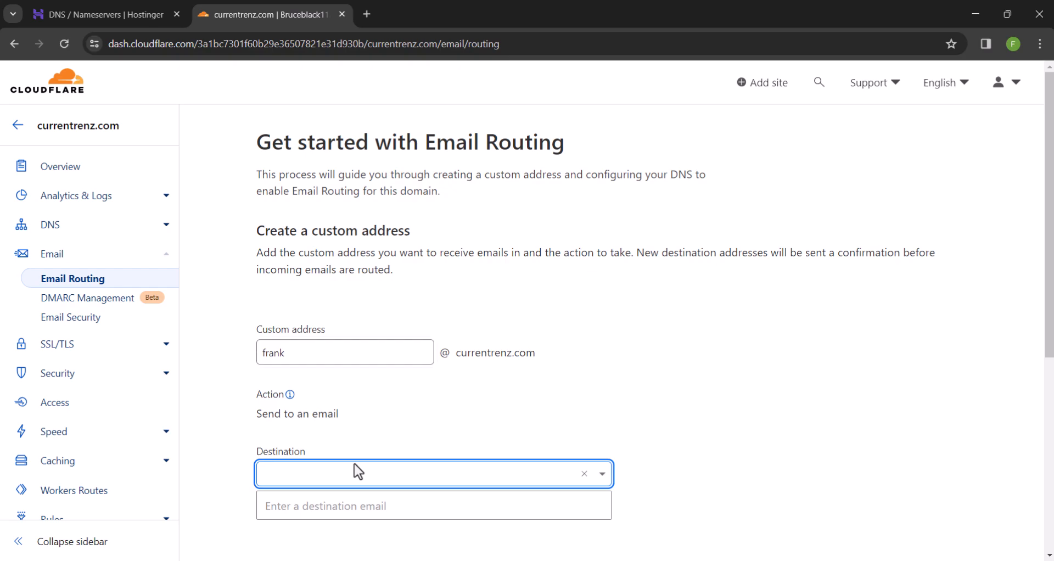
key(ctrl+v)
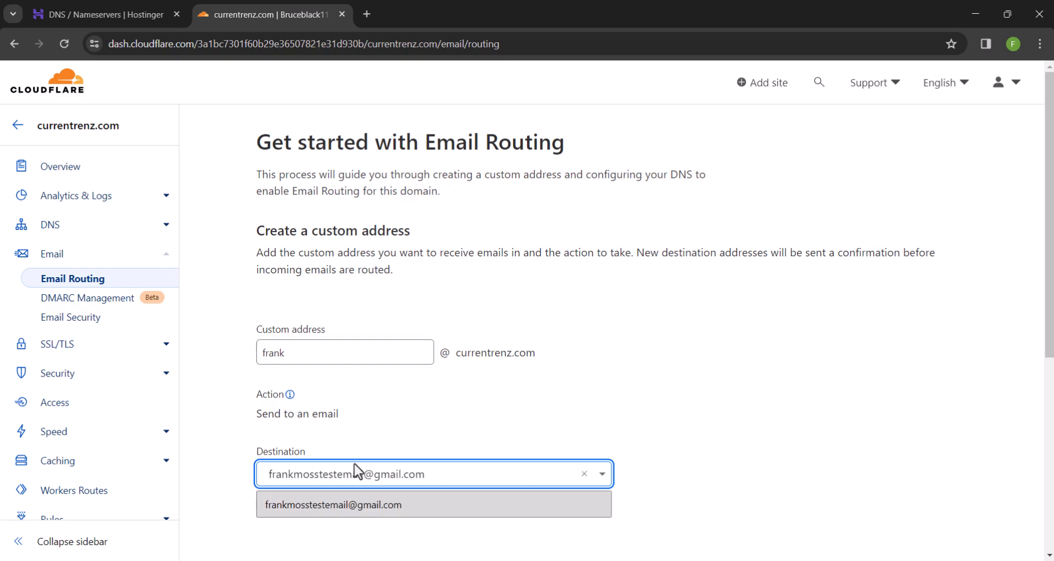
click(334, 514)
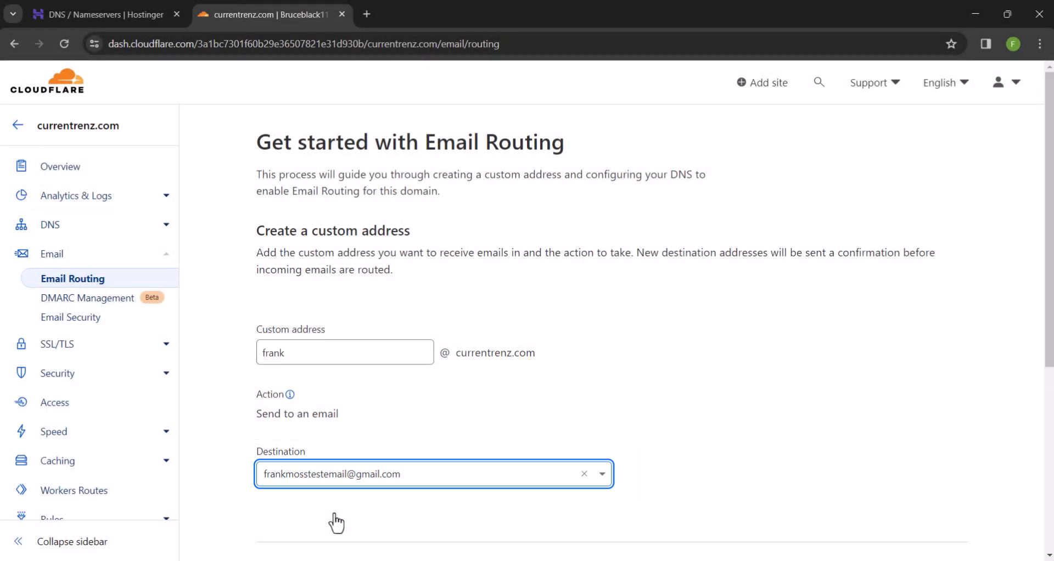
scroll(336, 522, down, 2)
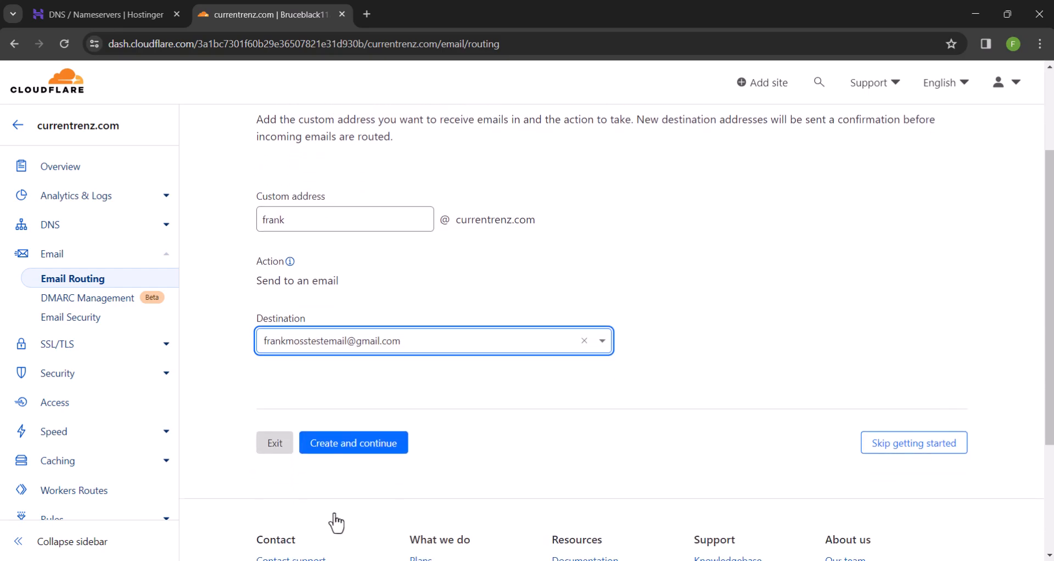
click(341, 445)
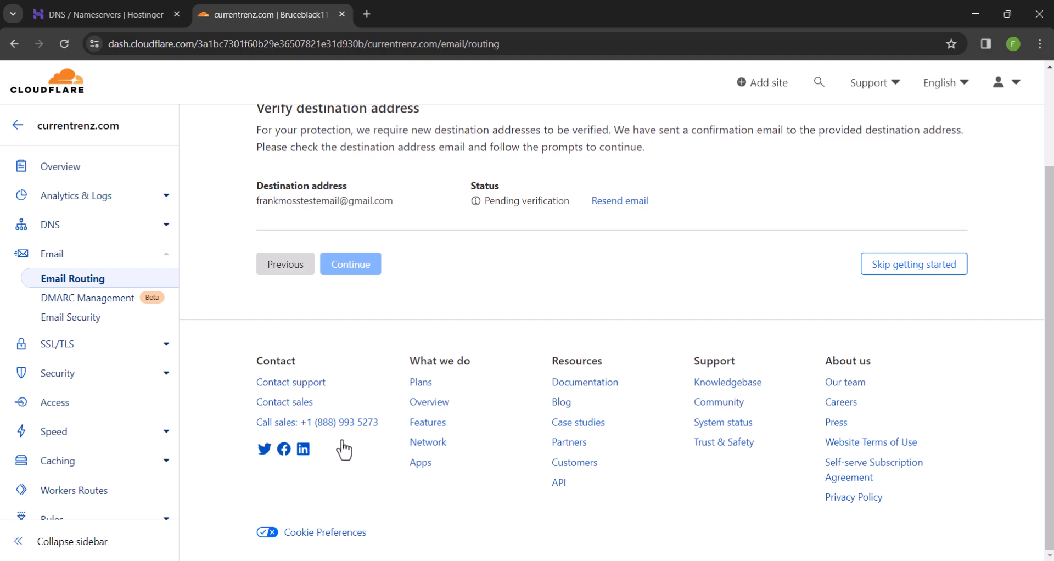
scroll(344, 449, up, 1)
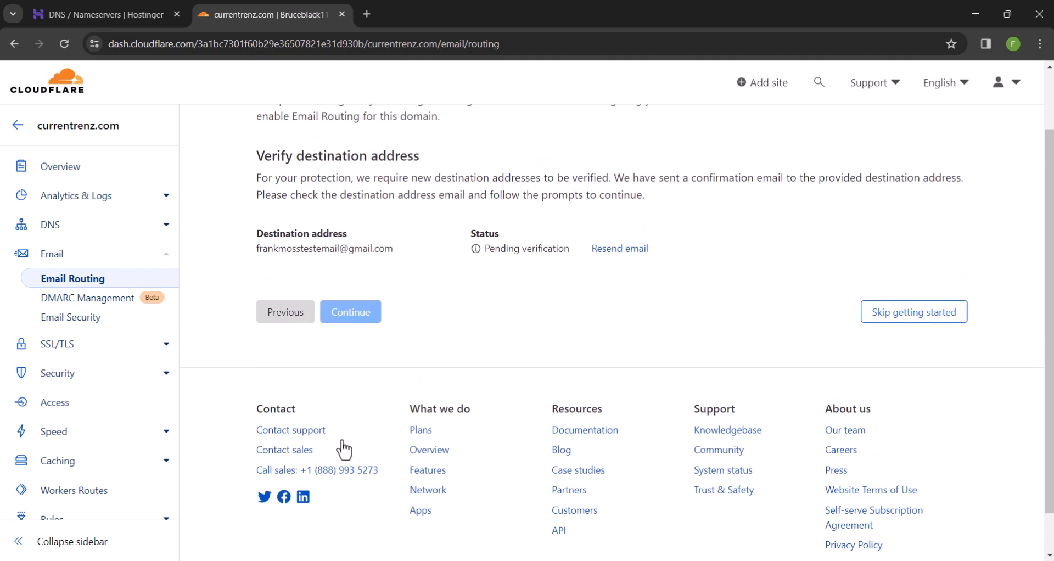
Verify the Gmail destination using the link in Cloudflare's verification email
click(366, 13)
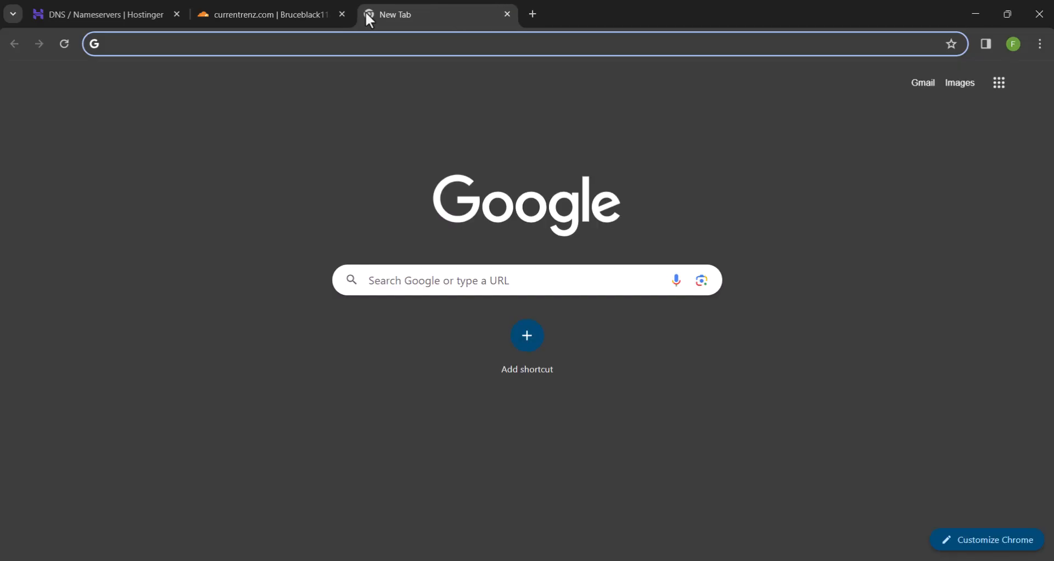
click(921, 85)
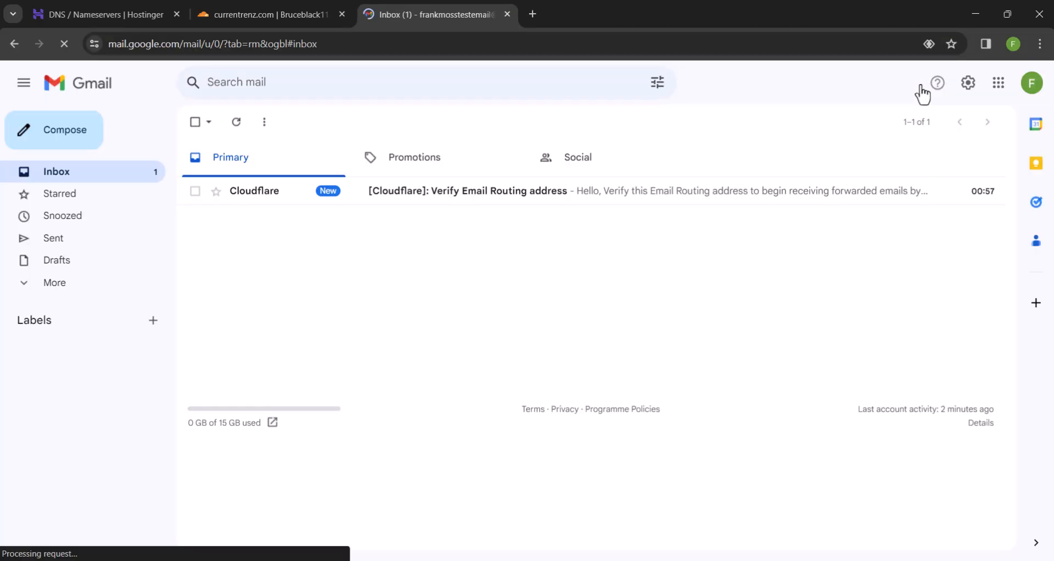
click(528, 189)
click(475, 430)
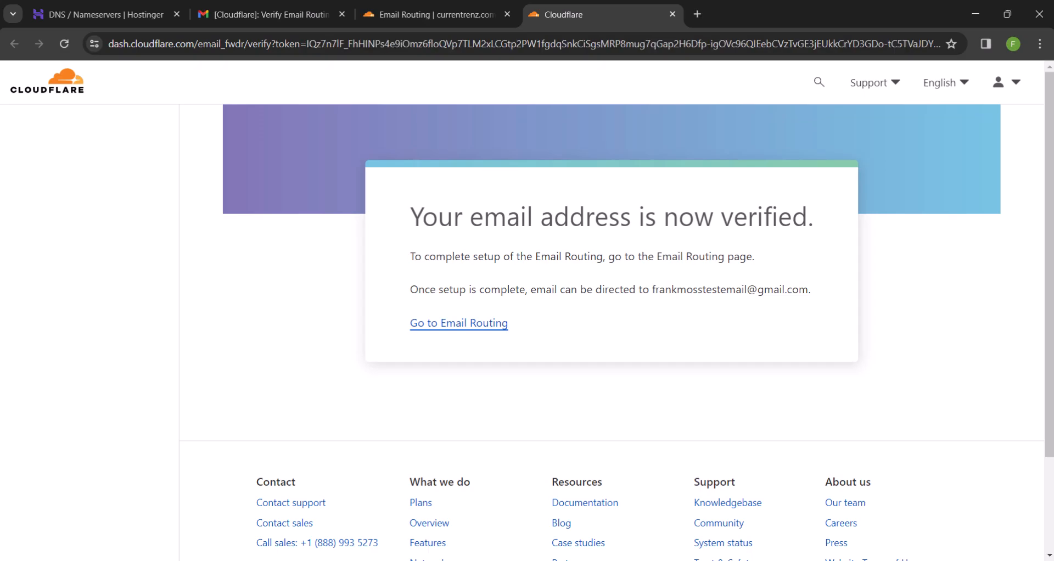
click(671, 14)
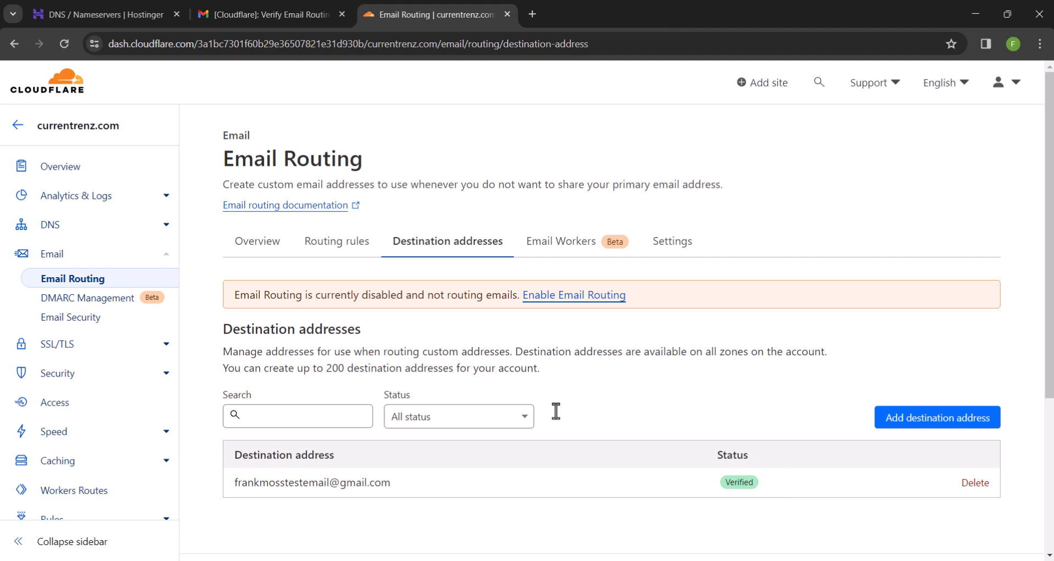
Set the Catch-All rule to Send to an email at the verified Gmail address and make it Active
click(257, 248)
click(318, 251)
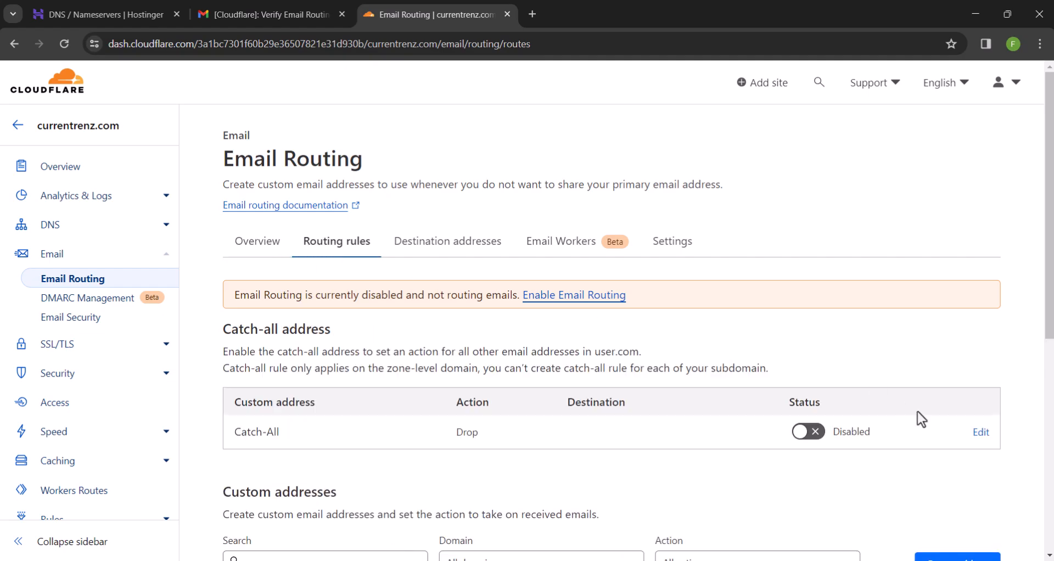
click(981, 433)
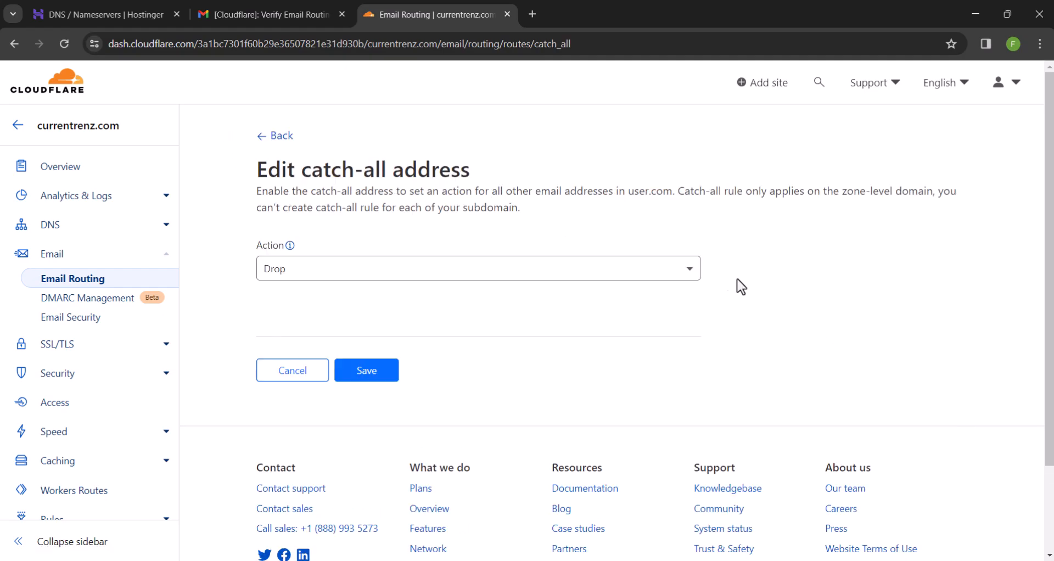
click(690, 277)
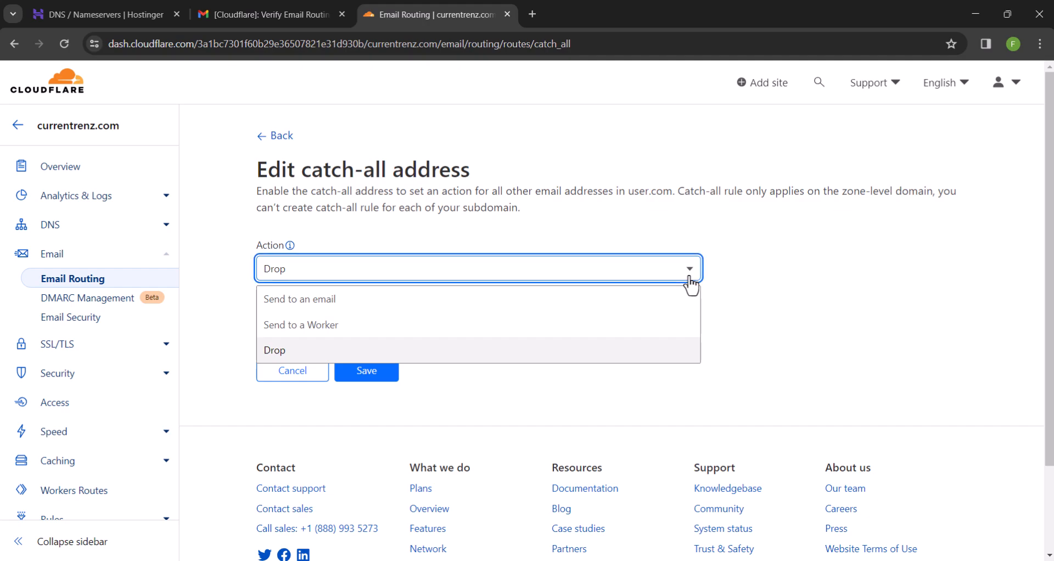
click(446, 299)
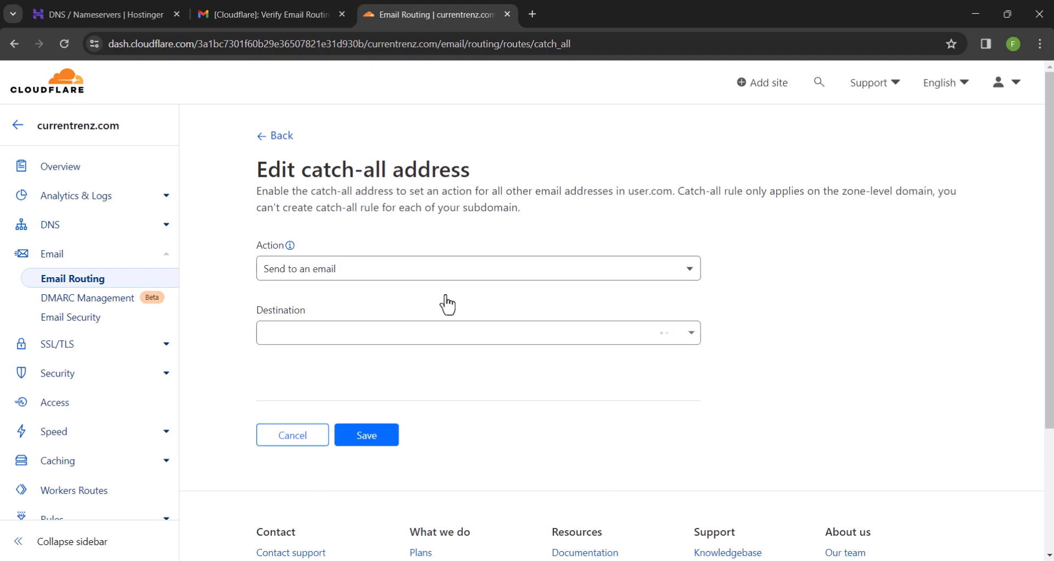
click(333, 333)
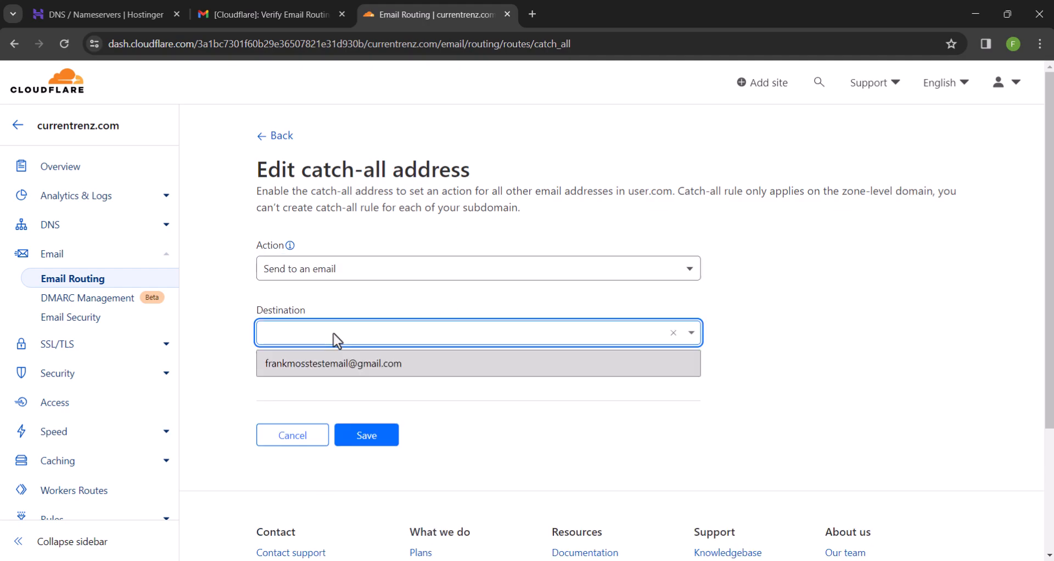
click(329, 365)
click(368, 438)
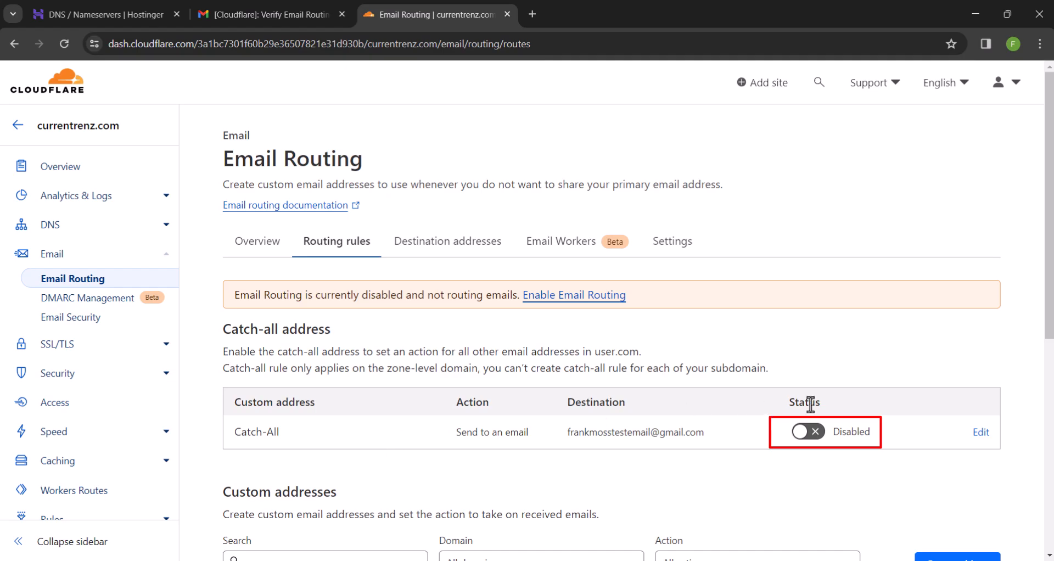
click(801, 433)
scroll(617, 334, down, 1)
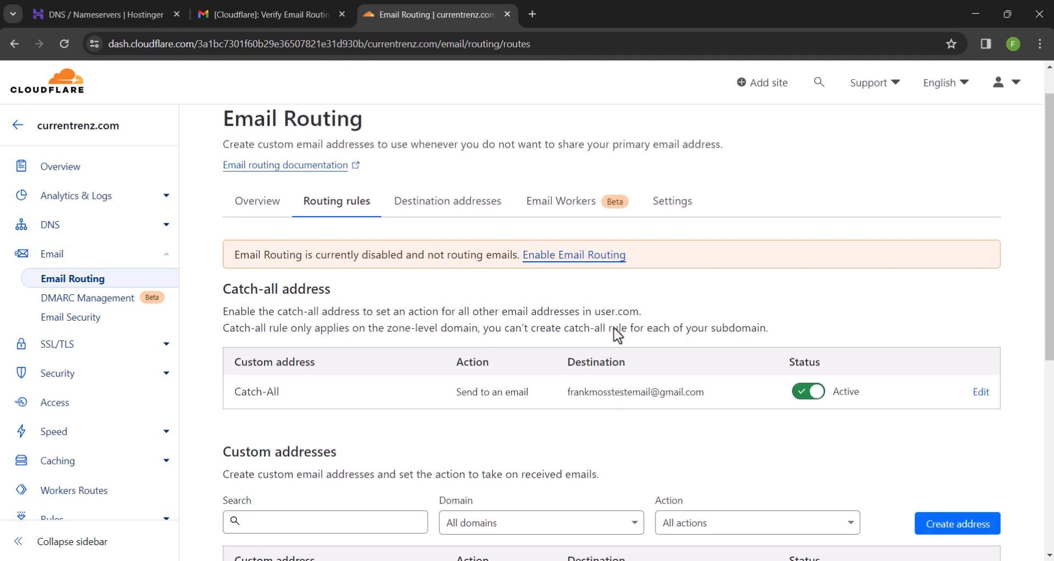
Expand currentrenz.com in Email Routing Settings to show the missing MX and TXT records
click(444, 201)
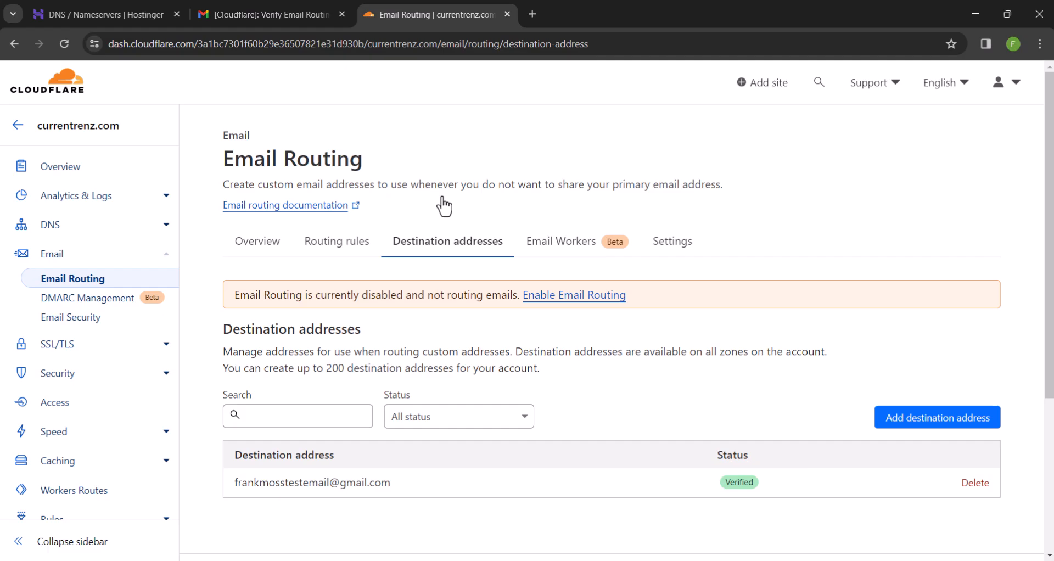
click(570, 244)
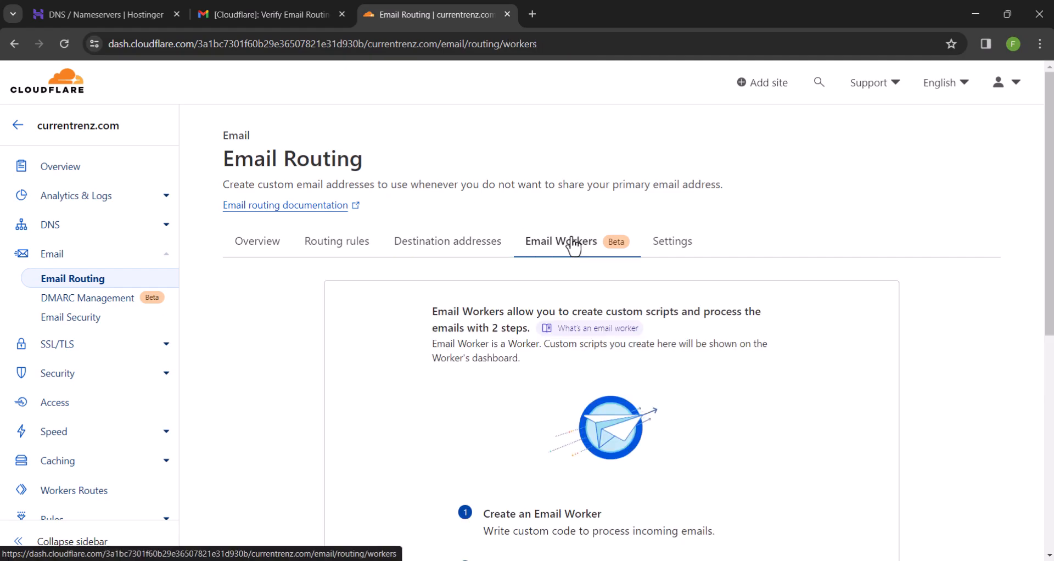
click(663, 247)
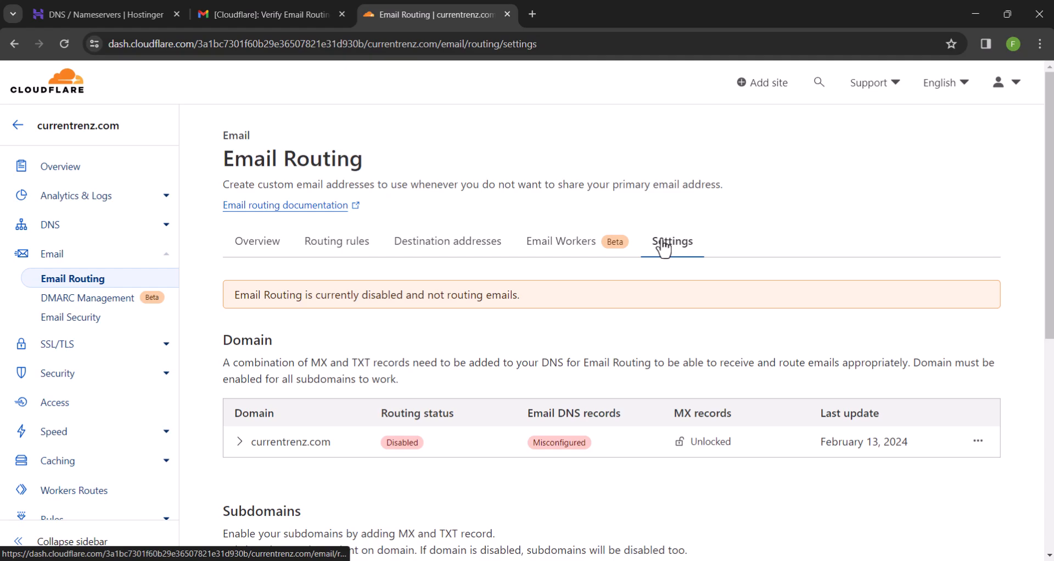
scroll(663, 247, down, 1)
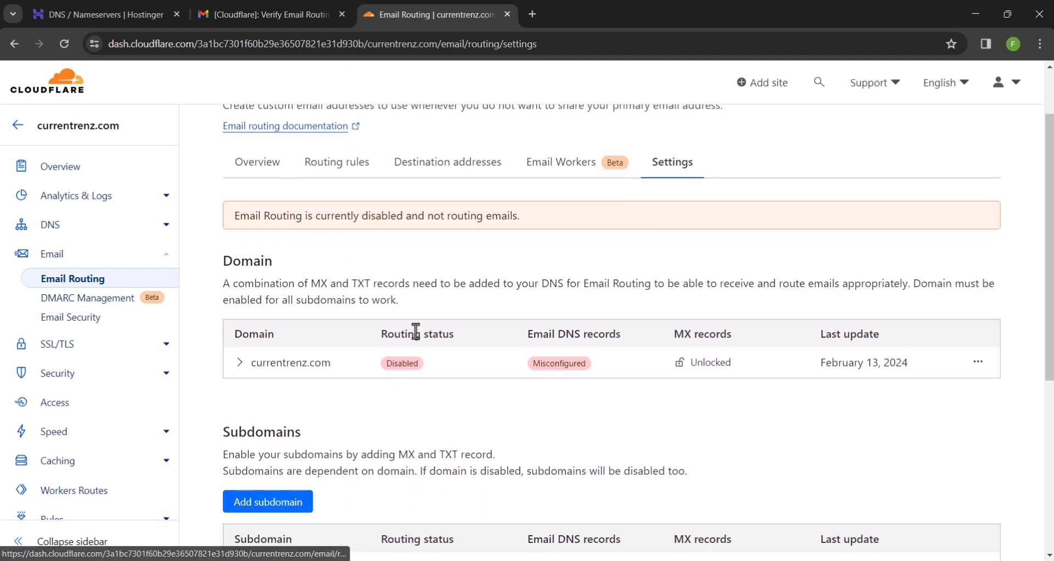
click(275, 365)
scroll(274, 367, down, 2)
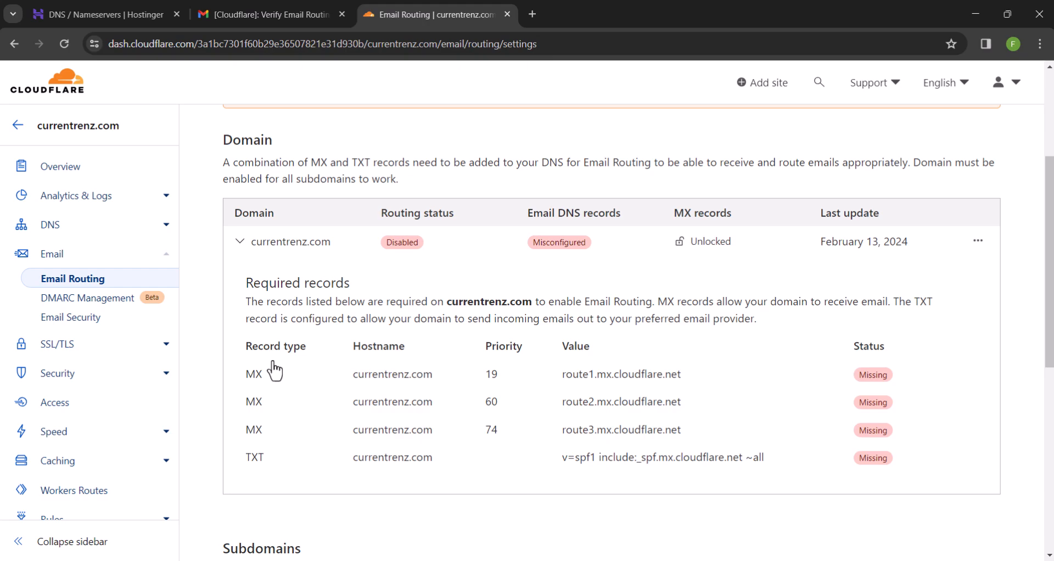
Open the DNS records page in a new tab and switch to it
right_click(54, 227)
click(73, 246)
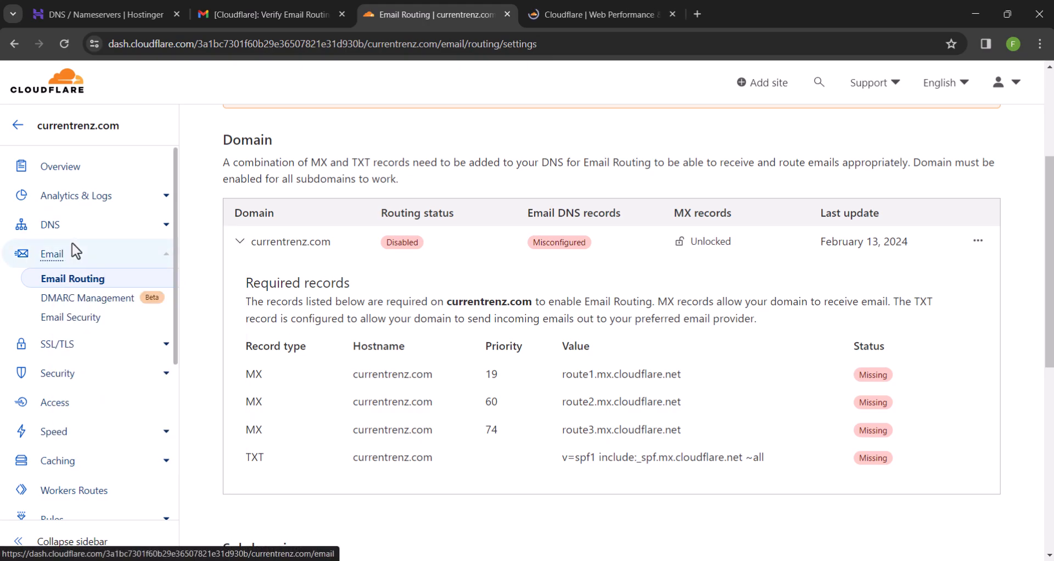
click(613, 8)
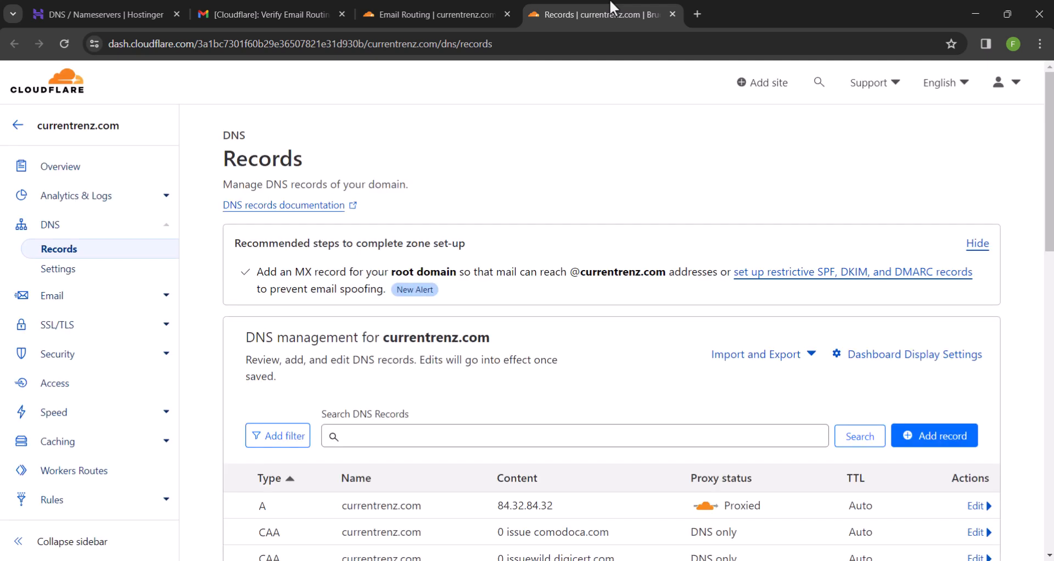
Start a new MX record and copy route1.mx.cloudflare.net from the required records
click(926, 435)
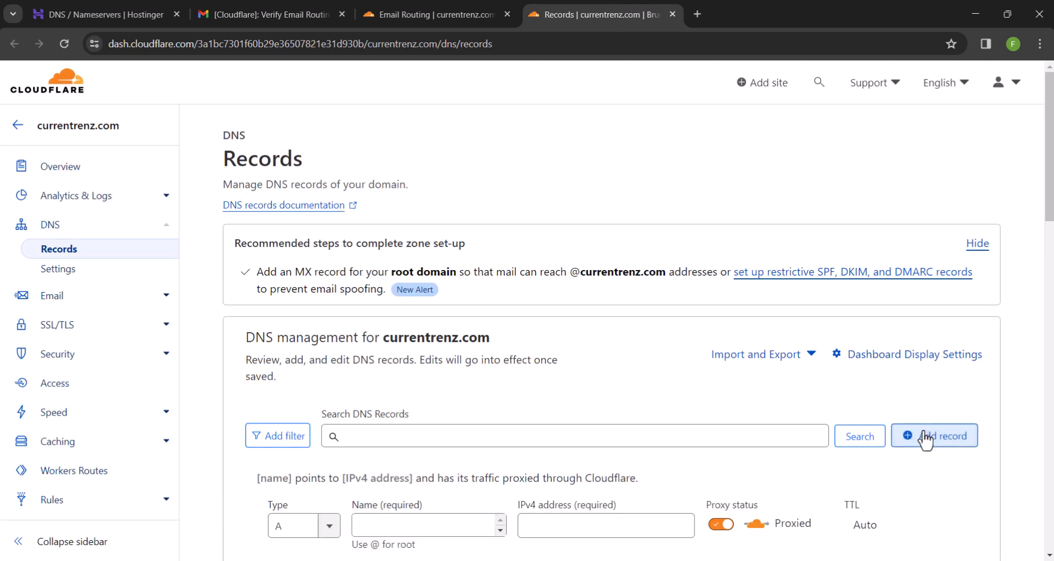
scroll(662, 349, down, 2)
click(320, 398)
scroll(307, 456, down, 3)
scroll(308, 467, down, 1)
click(299, 489)
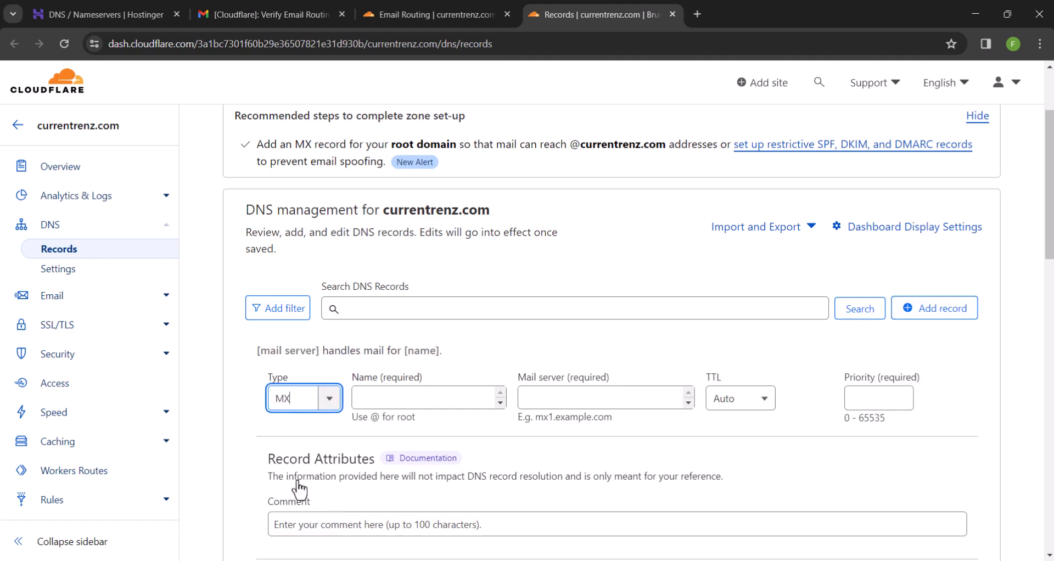
click(432, 4)
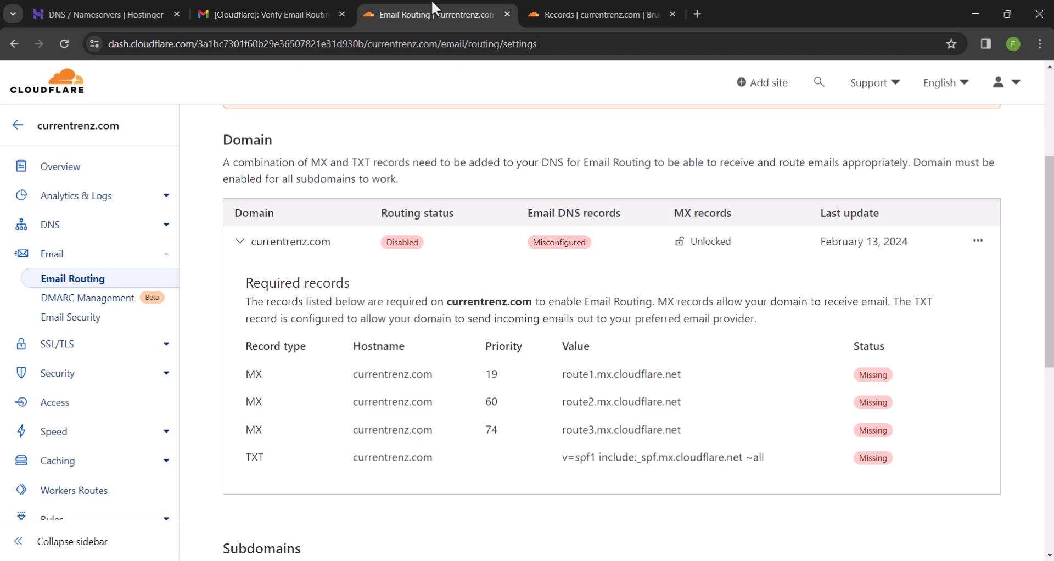
drag(690, 375, 562, 374)
right_click(573, 375)
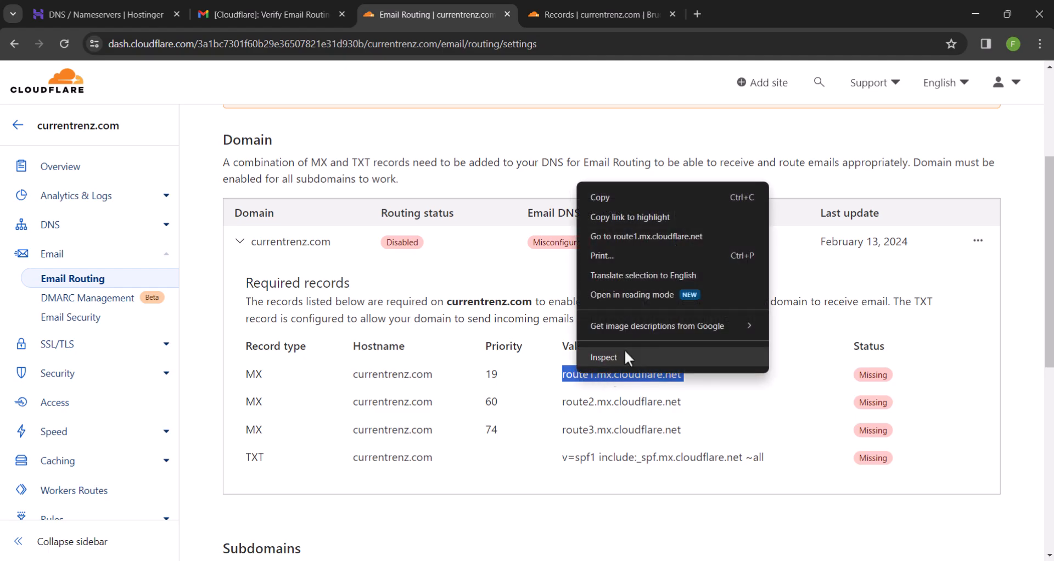
click(624, 204)
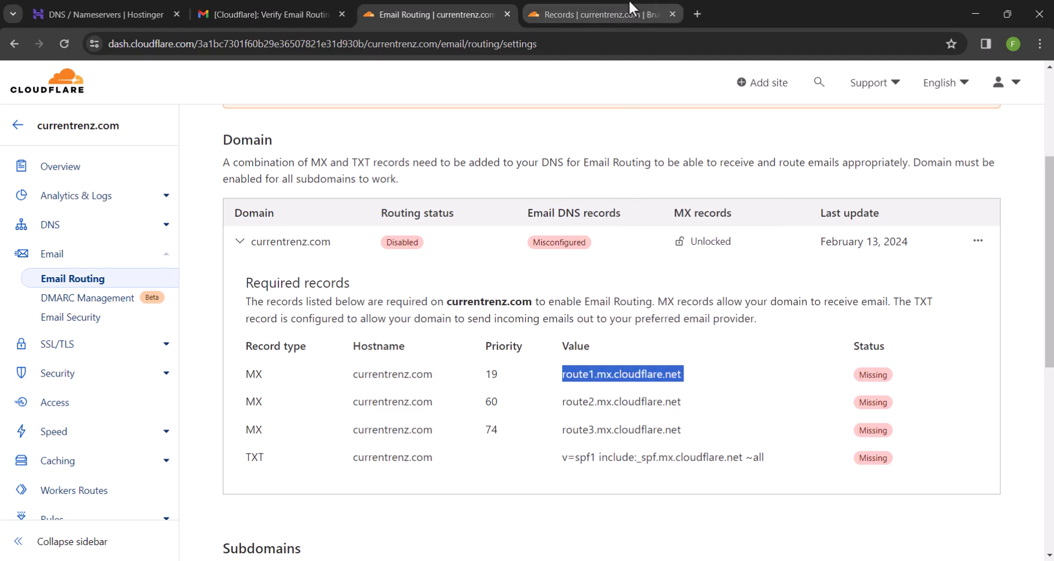
click(636, 13)
Save the MX record with name @, mail server route1.mx.cloudflare.net, priority 19
click(454, 402)
text(@)
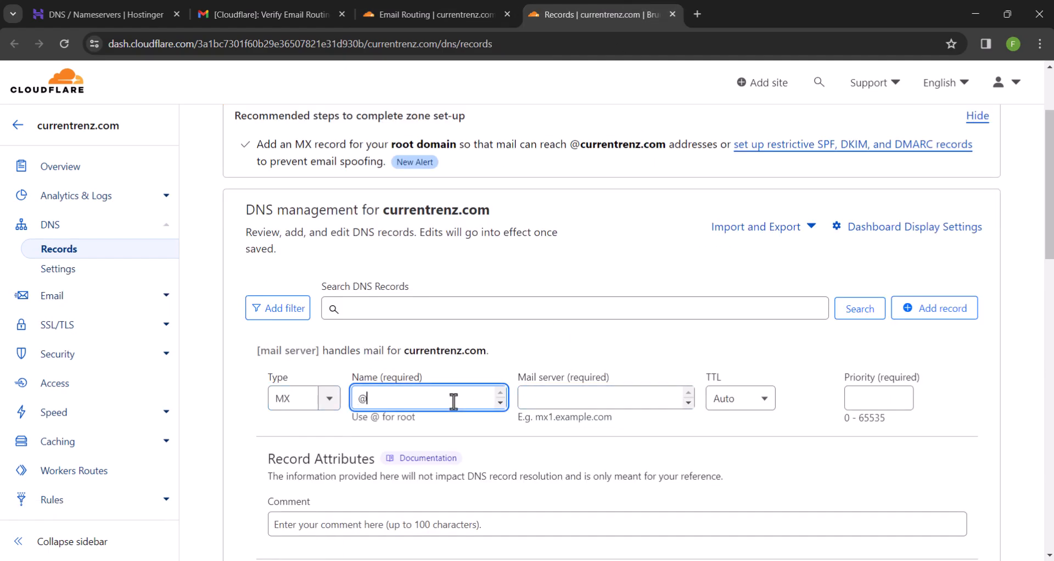
click(594, 395)
key(ctrl+v)
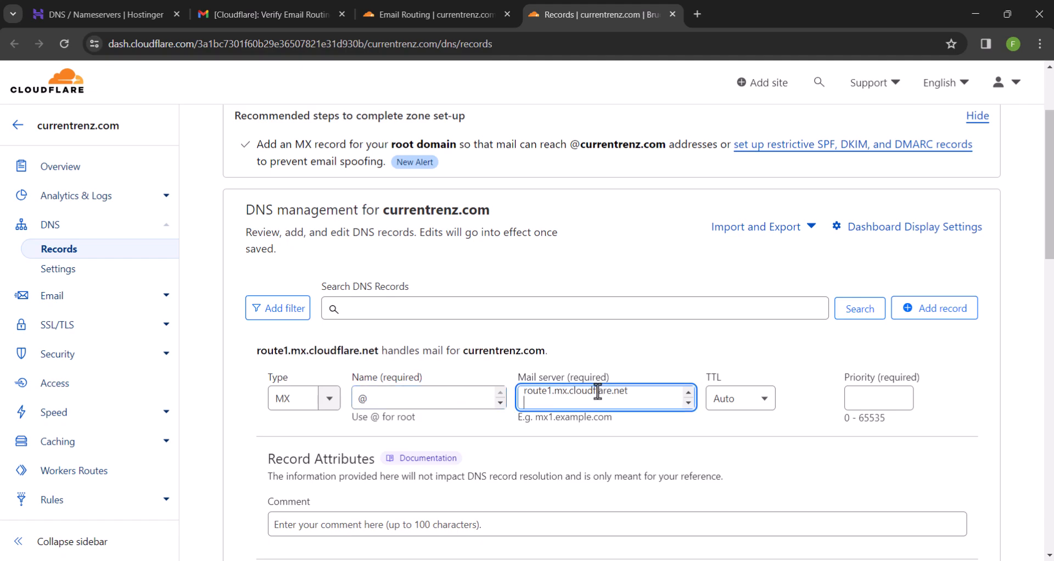
click(856, 401)
text(19)
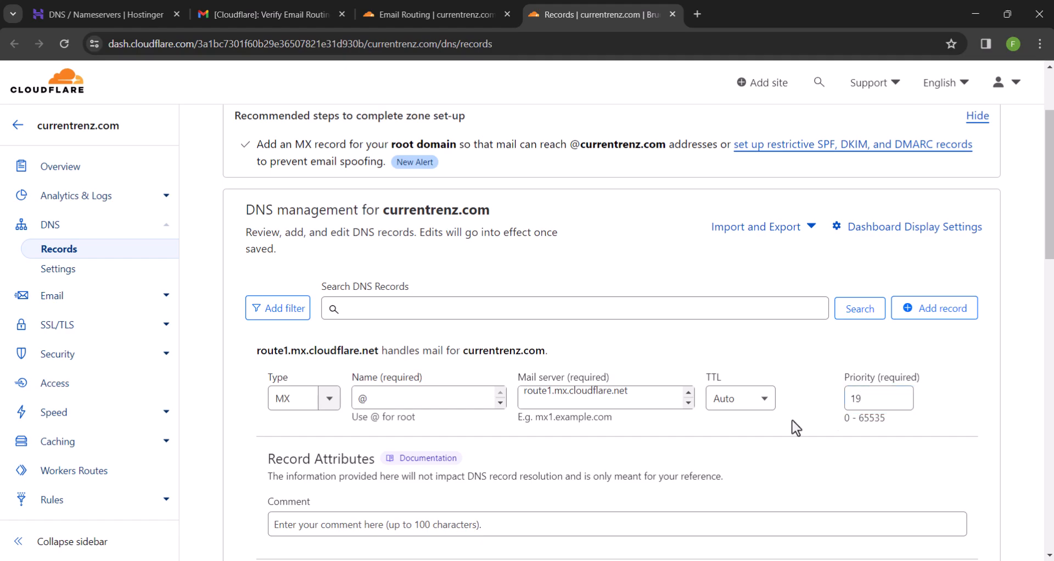
scroll(790, 426, down, 4)
click(792, 427)
click(951, 380)
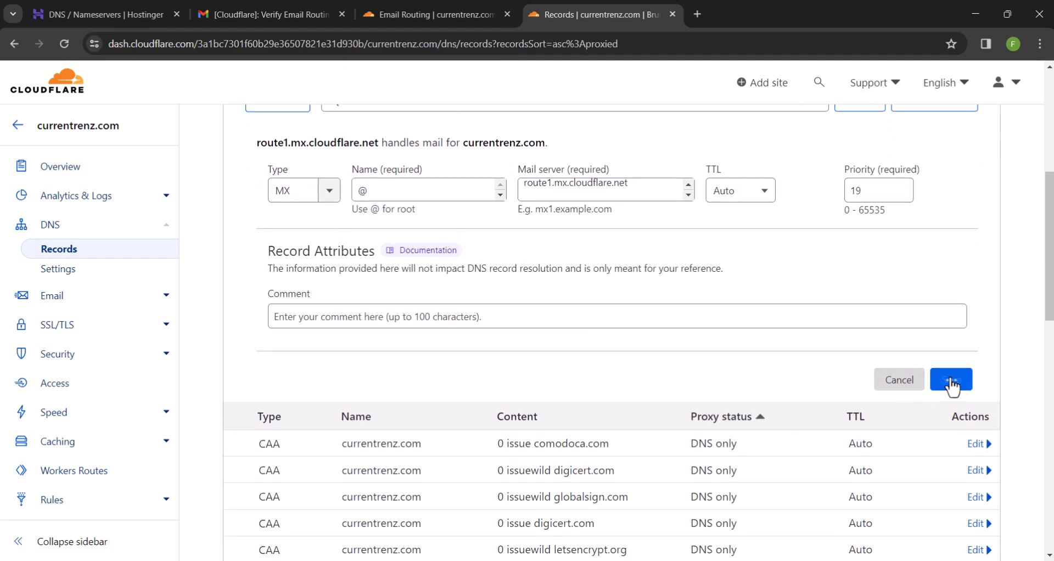
Add a second MX record @ pointing to route2.mx.cloudflare.net with priority 60
scroll(765, 348, up, 3)
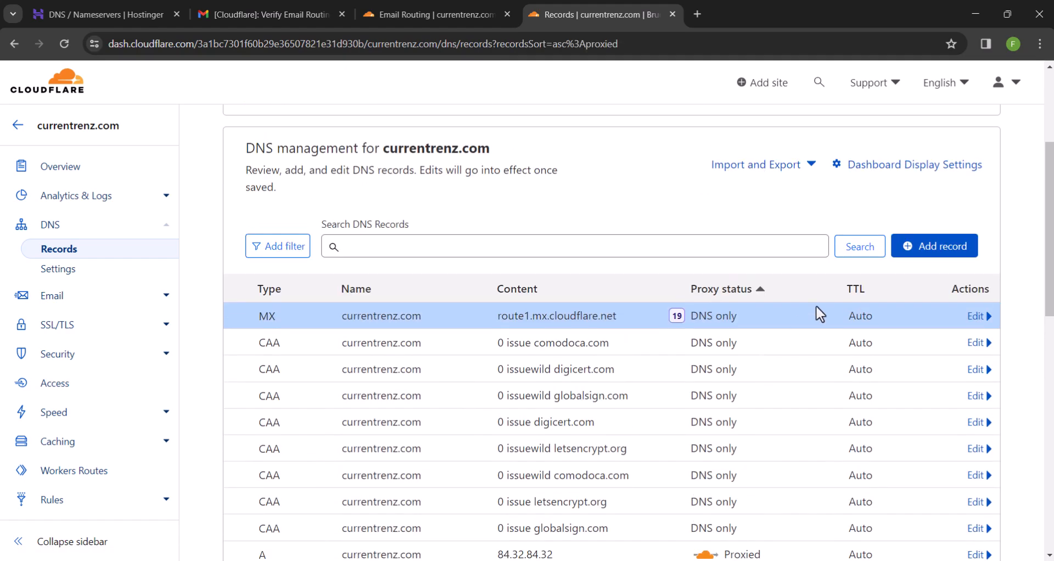
click(916, 248)
click(321, 343)
scroll(313, 439, down, 3)
click(283, 405)
click(444, 8)
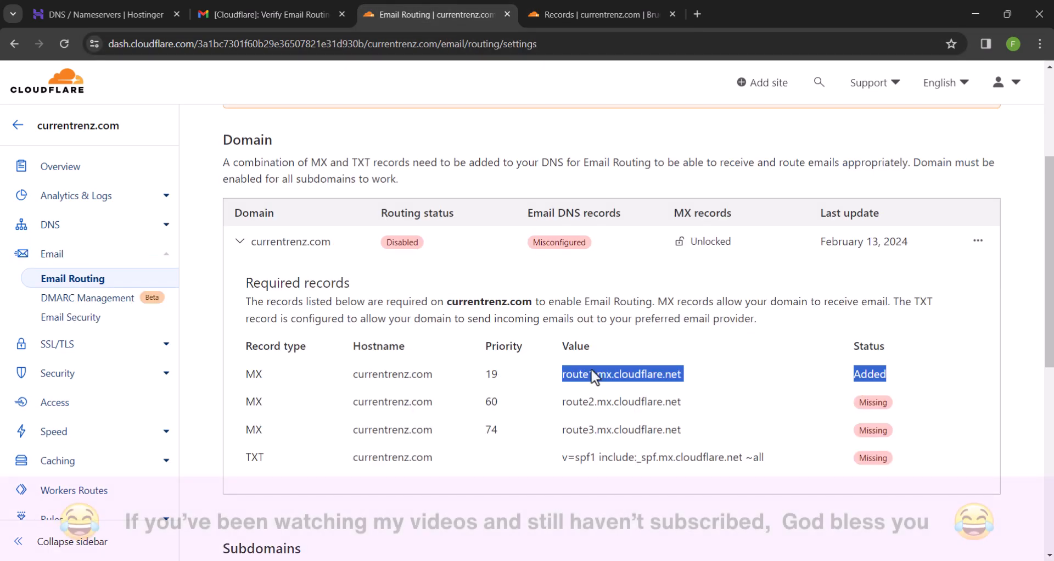
double_click(600, 401)
click(599, 14)
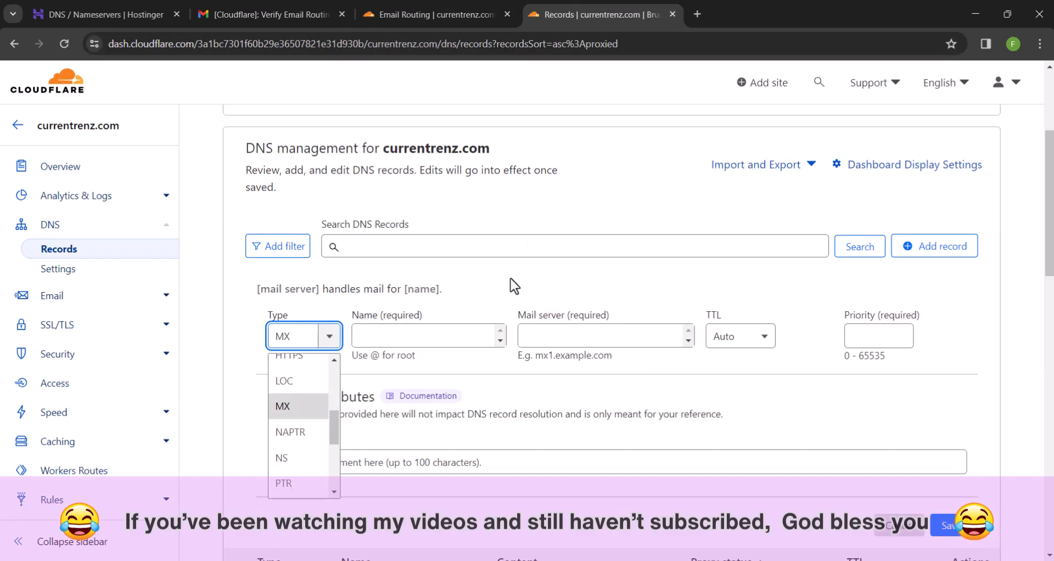
click(411, 336)
text(@)
click(555, 336)
key(ctrl+v)
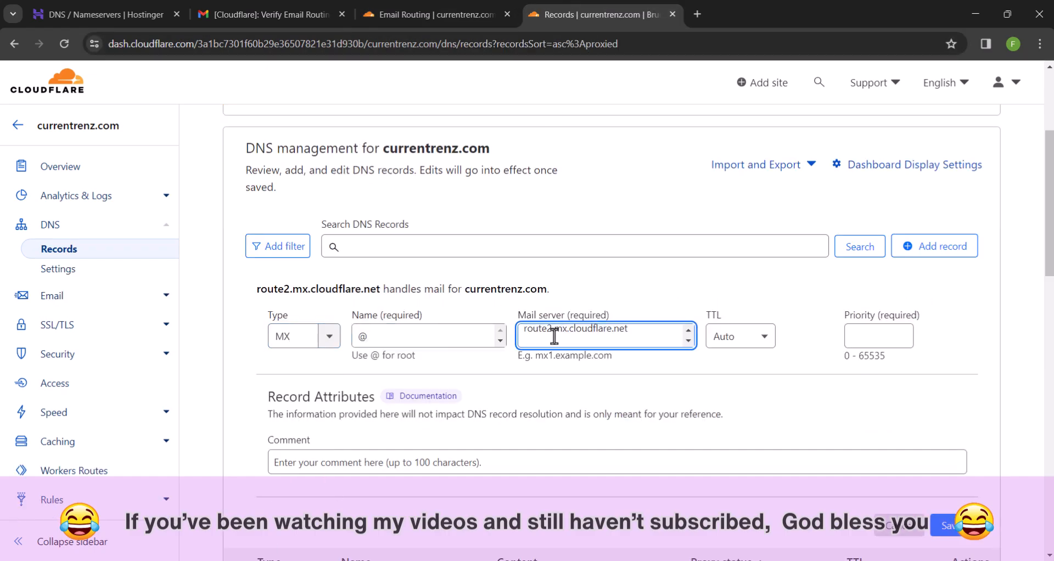
click(876, 336)
click(851, 420)
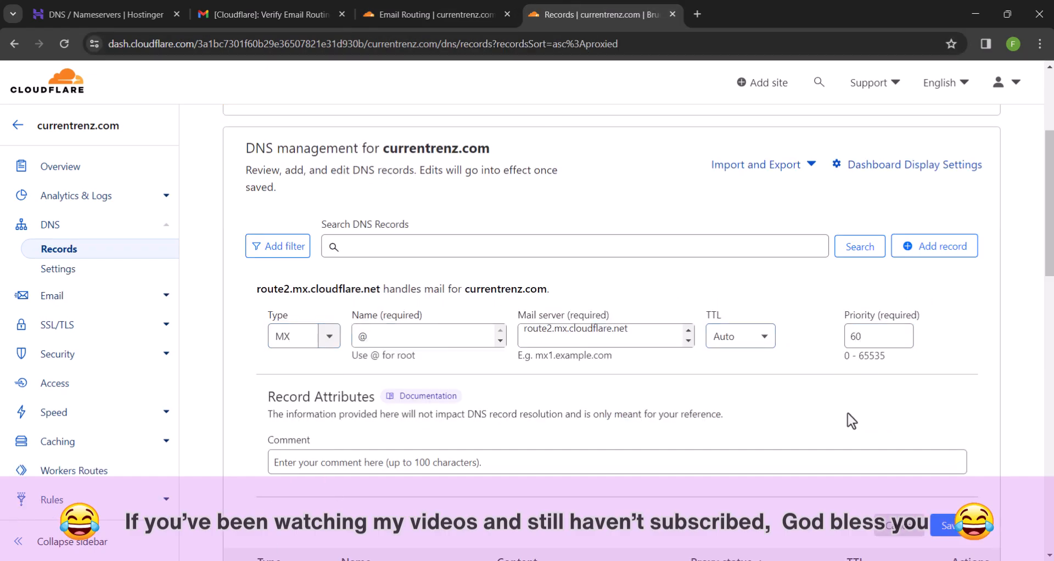
click(944, 526)
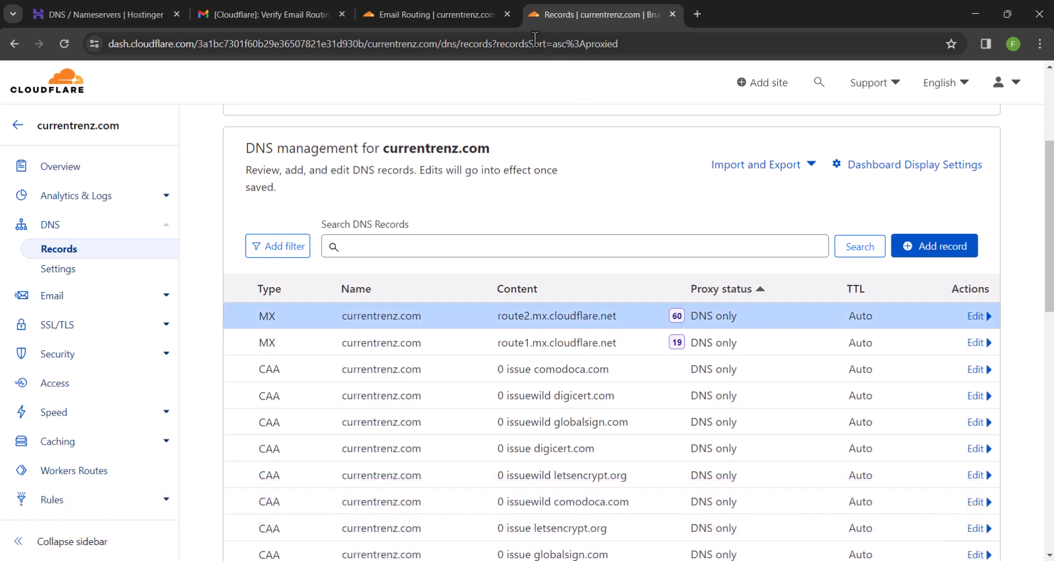
Copy the route3.mx.cloudflare.net value from the required email routing records
click(476, 2)
click(533, 313)
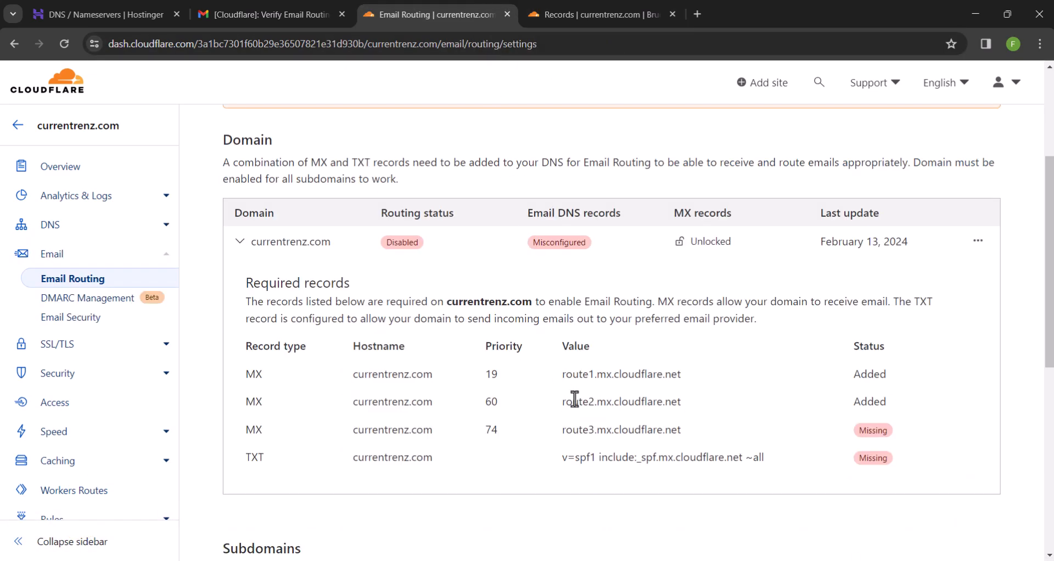
triple_click(582, 429)
right_click(582, 434)
click(616, 259)
click(579, 3)
click(487, 4)
click(559, 3)
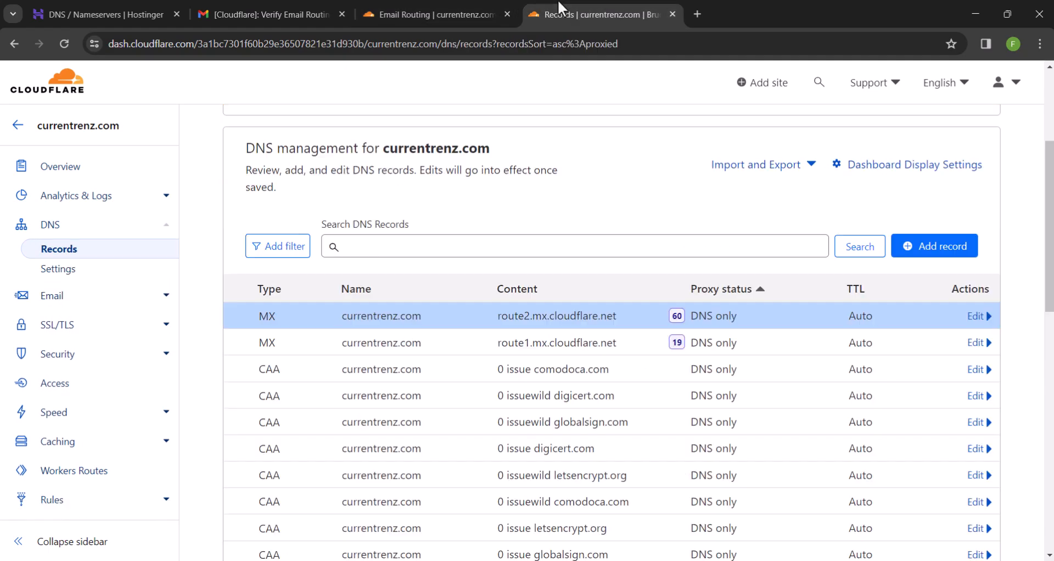
Add a third MX record @ pointing to route3.mx.cloudflare.net with priority 74
click(911, 254)
click(296, 336)
scroll(301, 439, down, 2)
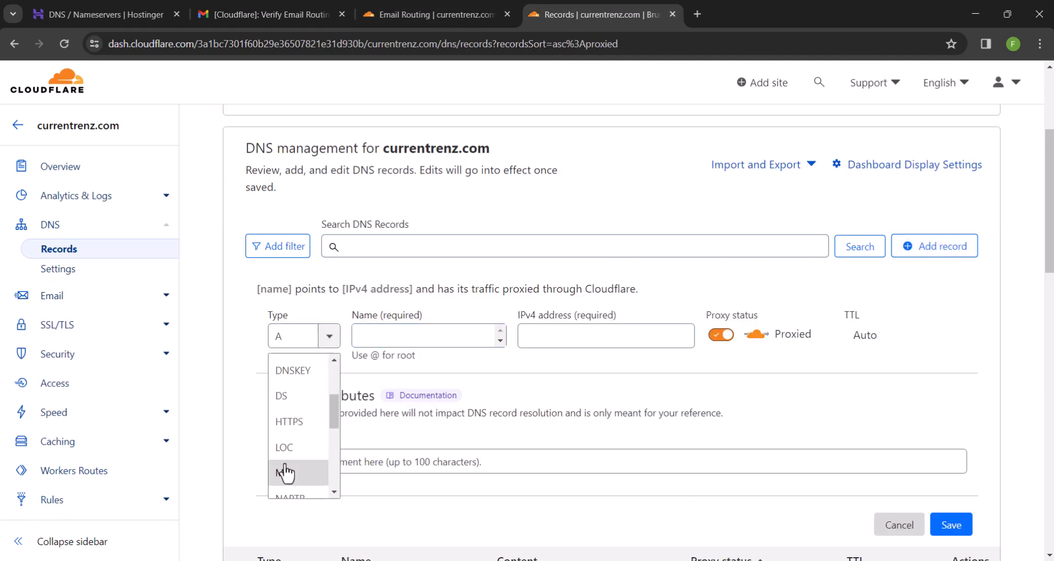
click(285, 472)
click(389, 336)
text(@)
click(541, 337)
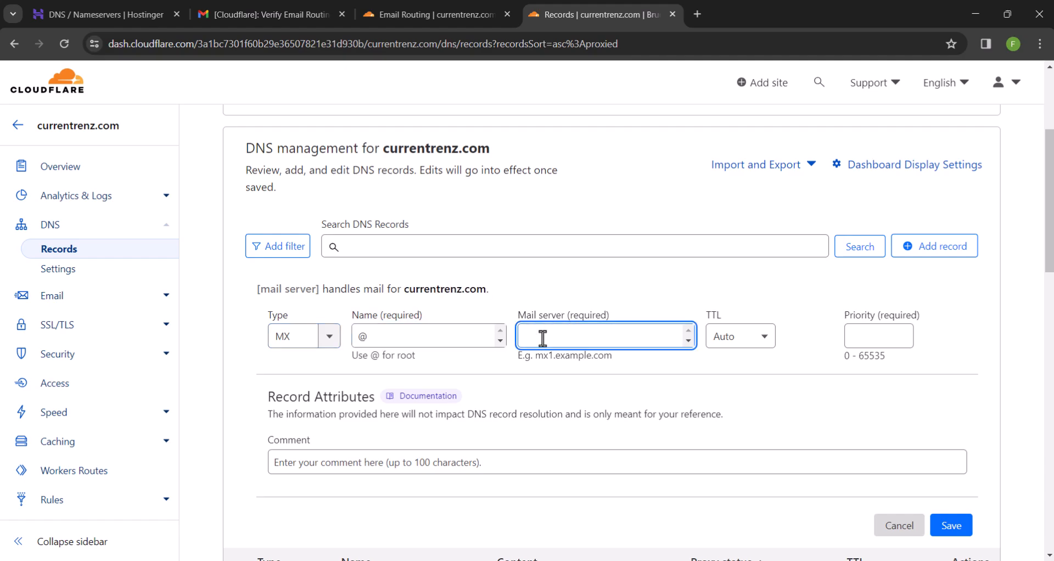
key(ctrl+v)
click(873, 336)
text(74)
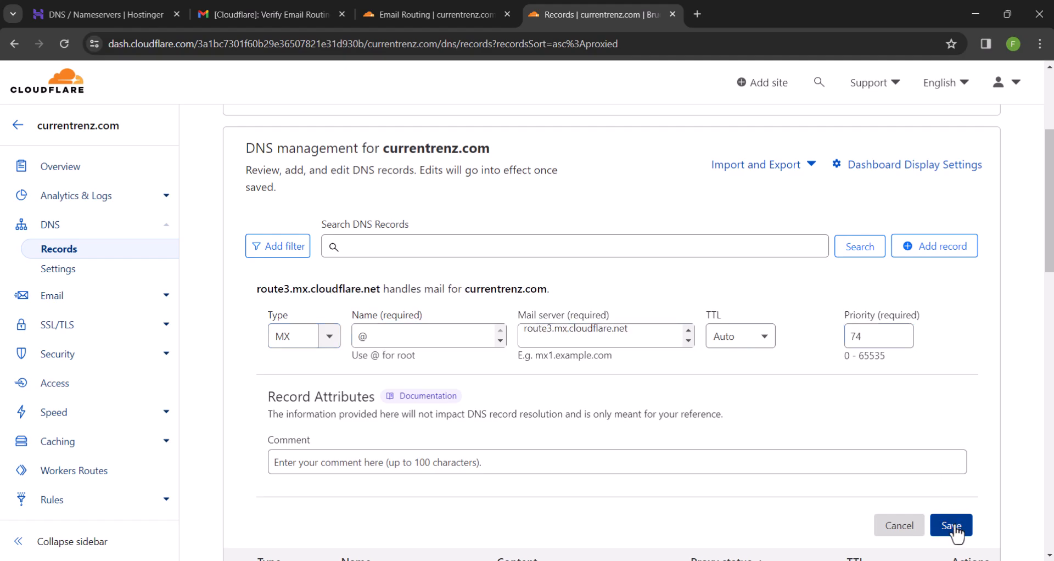
click(955, 528)
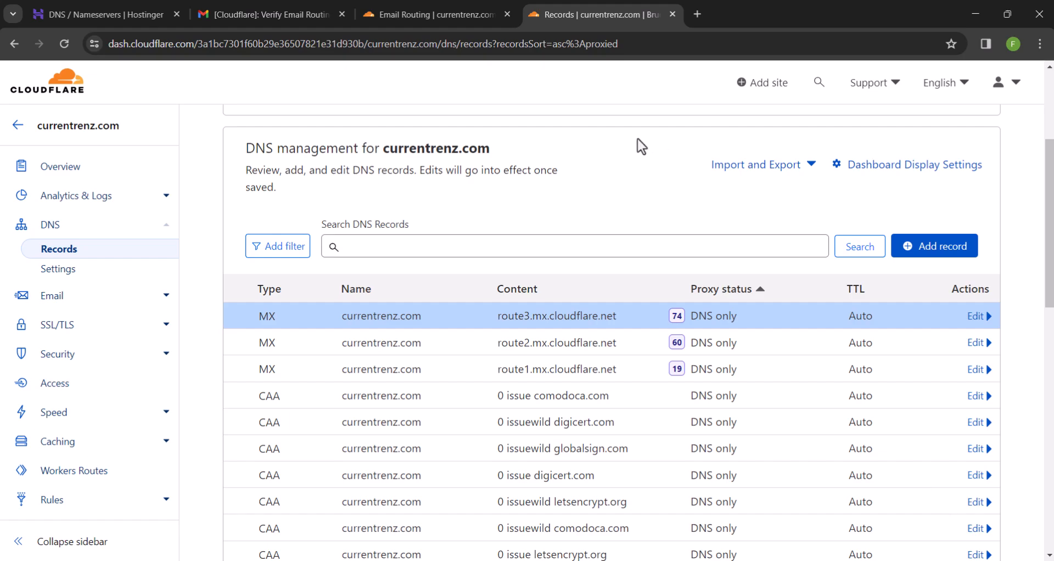
Copy the required SPF value v=spf1 include:_spf.mx.cloudflare.net ~all from Email Routing
click(470, 7)
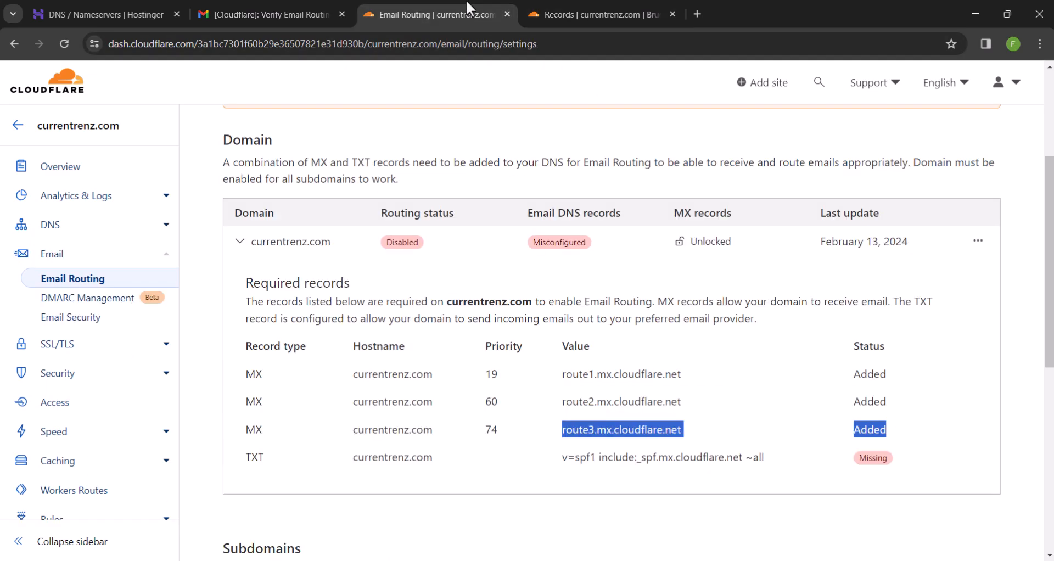
drag(764, 458, 550, 456)
right_click(599, 458)
click(661, 276)
click(545, 8)
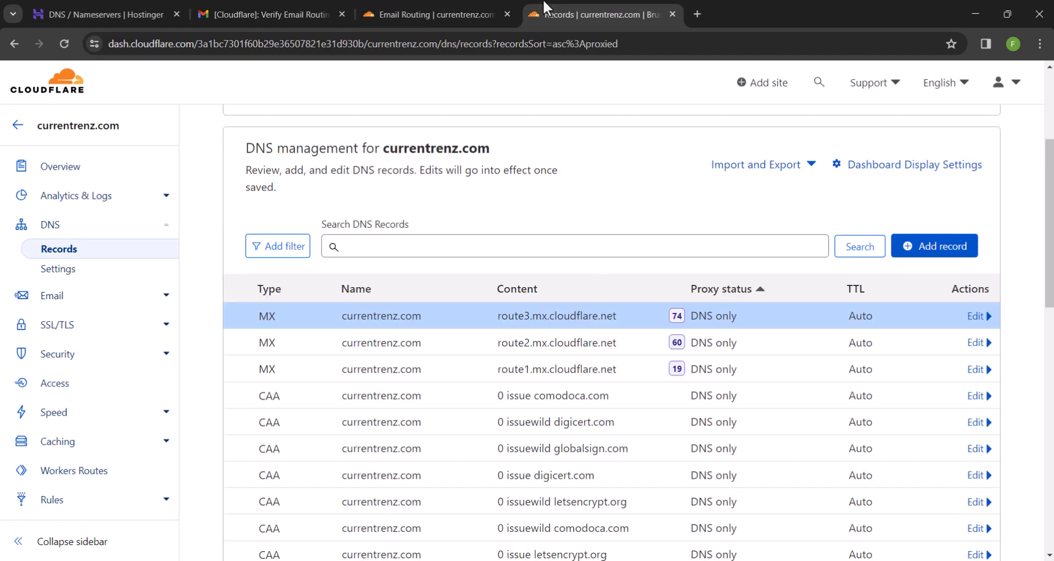
Add and save a TXT record named @ with the SPF value as content, trimming the stray leading space
click(933, 248)
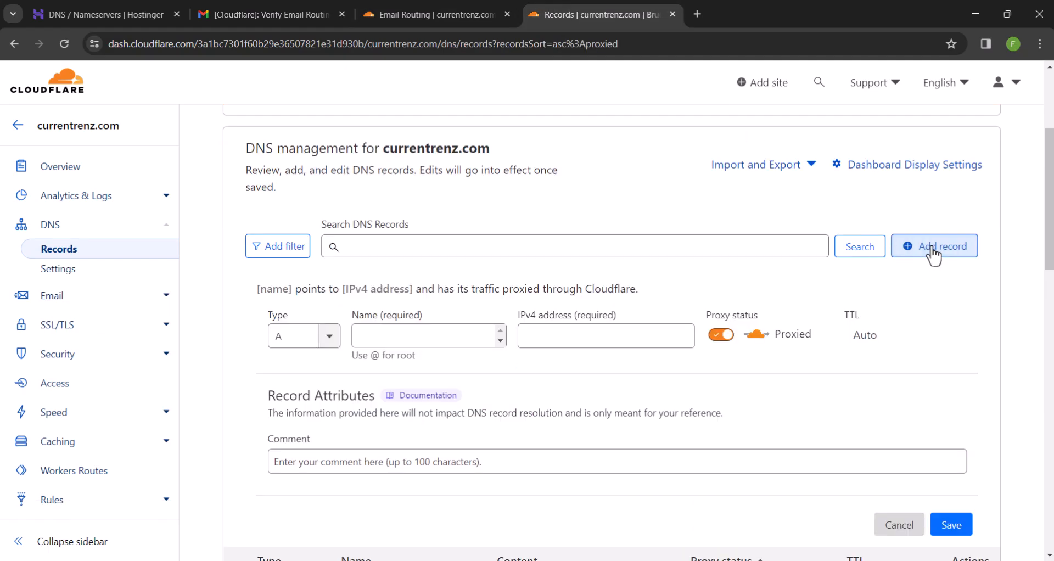
click(328, 335)
scroll(298, 418, down, 5)
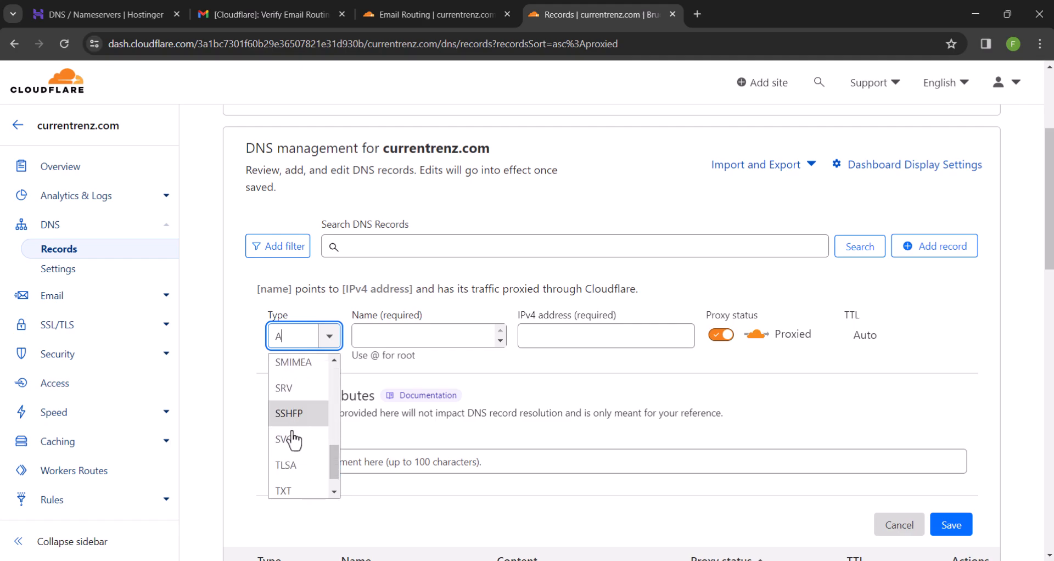
click(284, 490)
click(406, 336)
text(@)
click(396, 416)
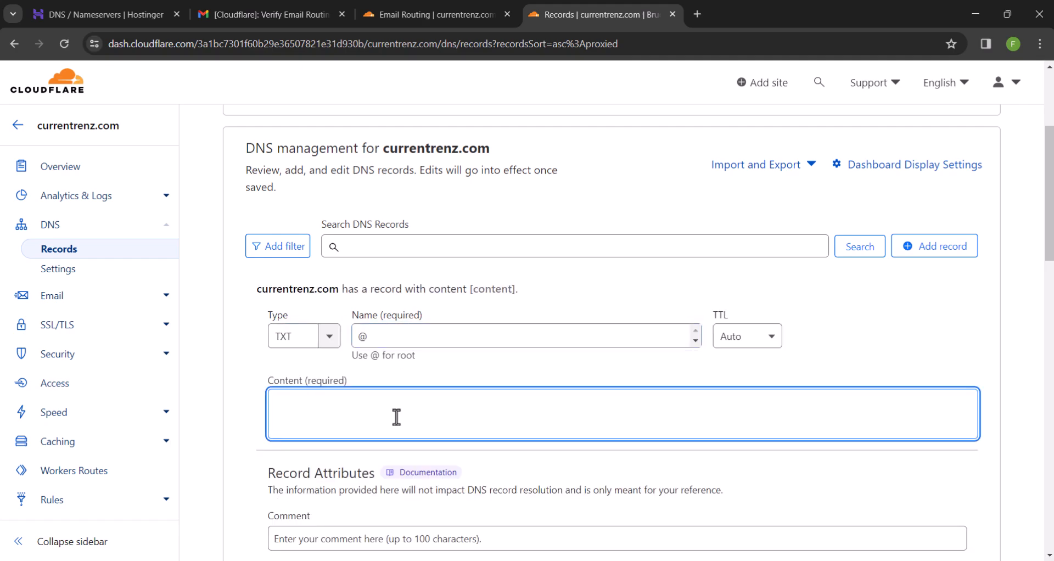
key(ctrl+v)
drag(296, 404, 268, 404)
key(BackSpace)
click(256, 409)
scroll(255, 409, down, 1)
scroll(255, 409, down, 3)
click(950, 413)
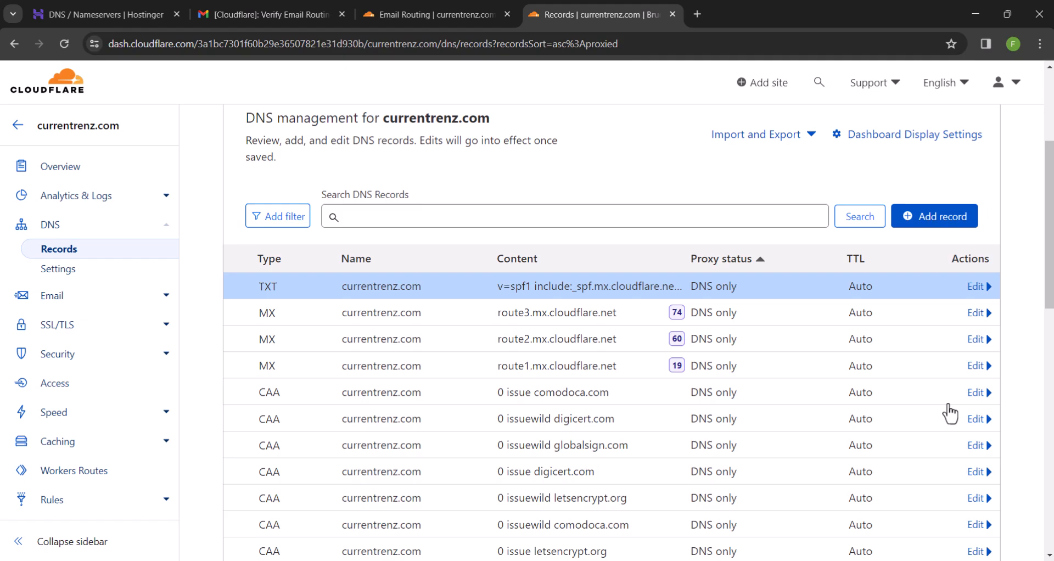
Confirm Email Routing now shows all required records as added
click(437, 8)
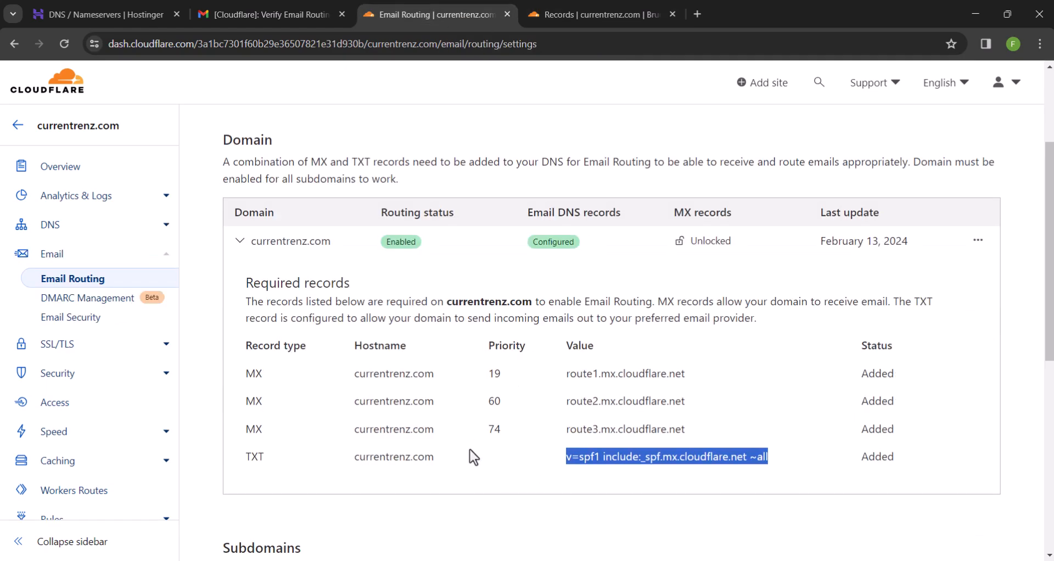
click(467, 511)
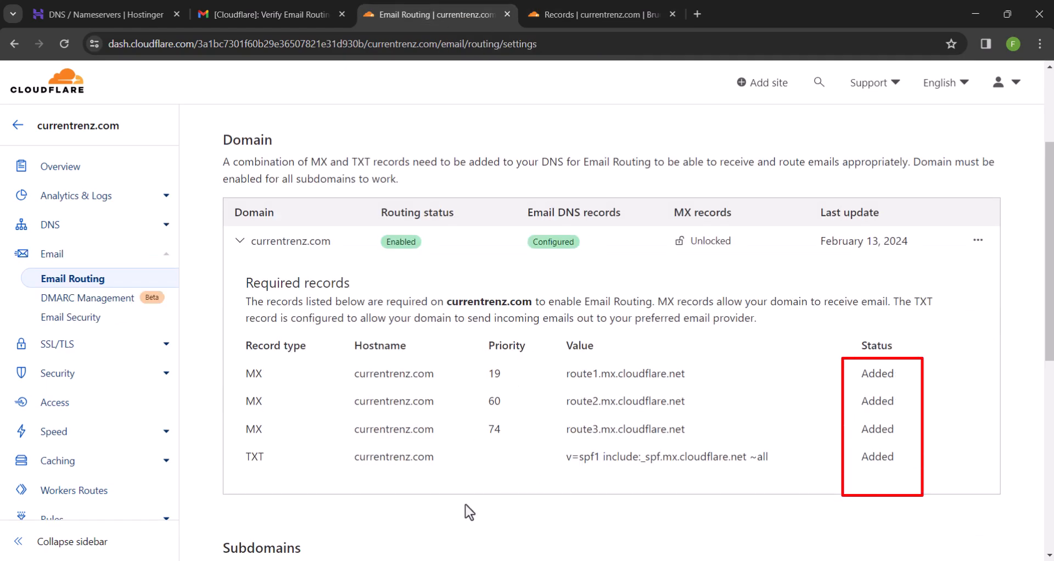
scroll(466, 510, down, 3)
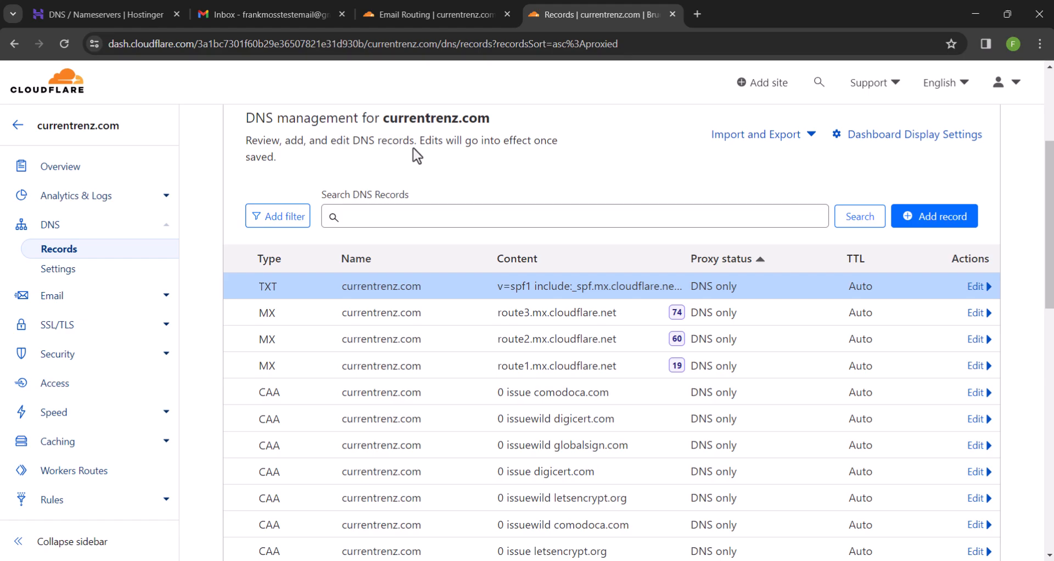
Load the DMARC Guide site in a new tab and open its setup guide
click(697, 13)
key(ctrl+v)
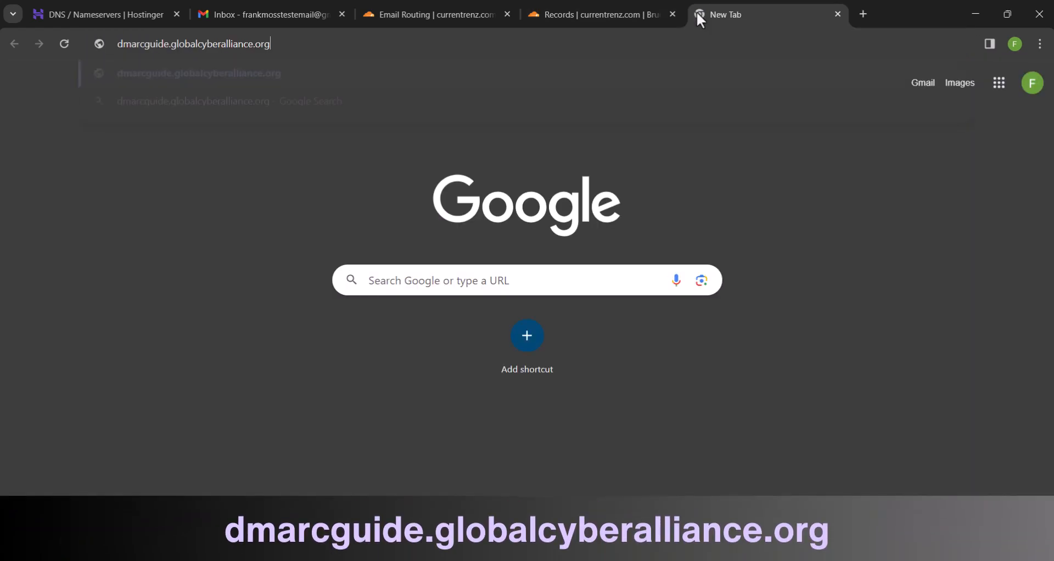
key(Return)
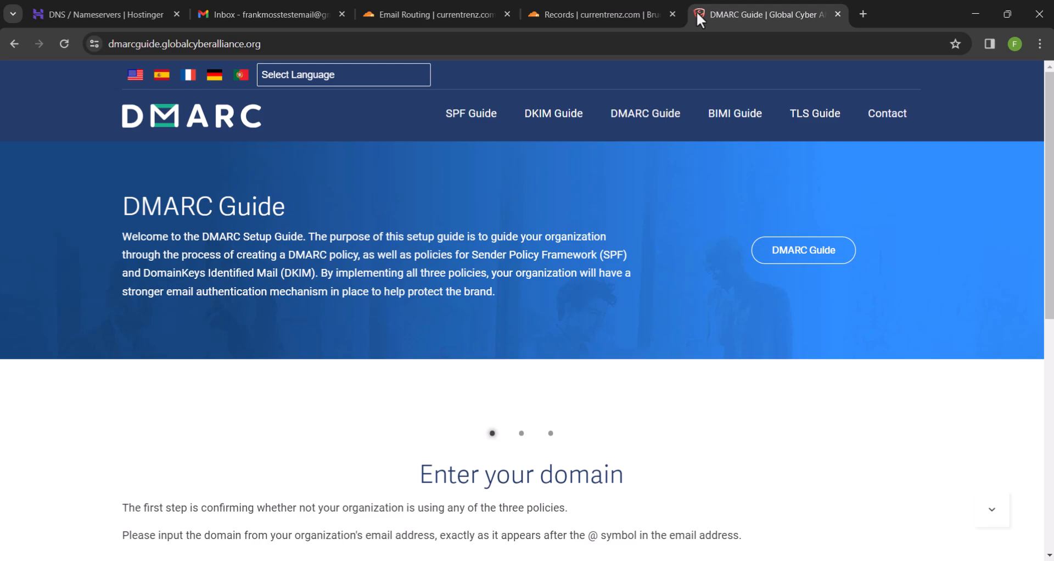
click(785, 250)
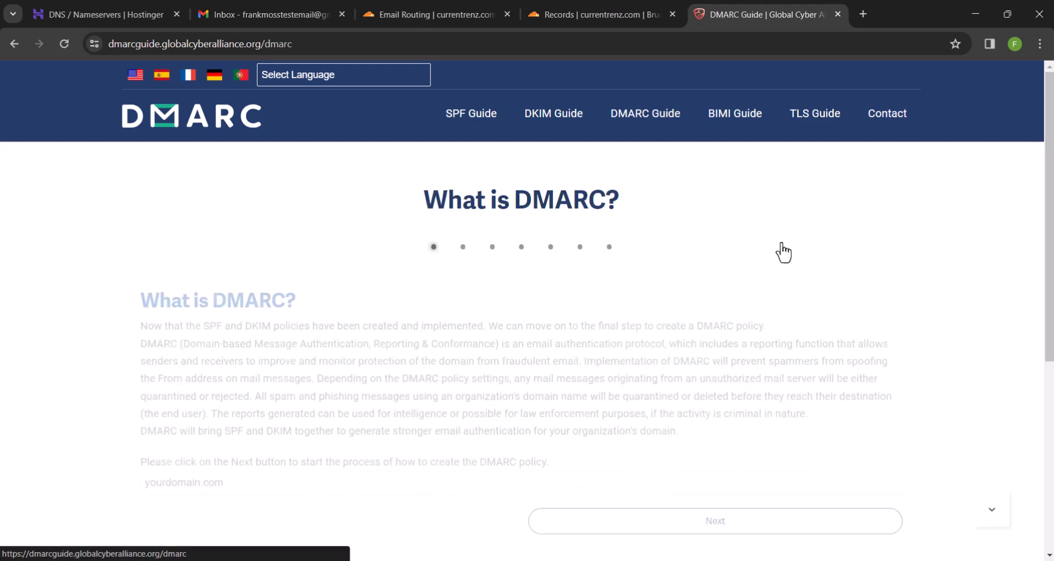
scroll(783, 252, down, 2)
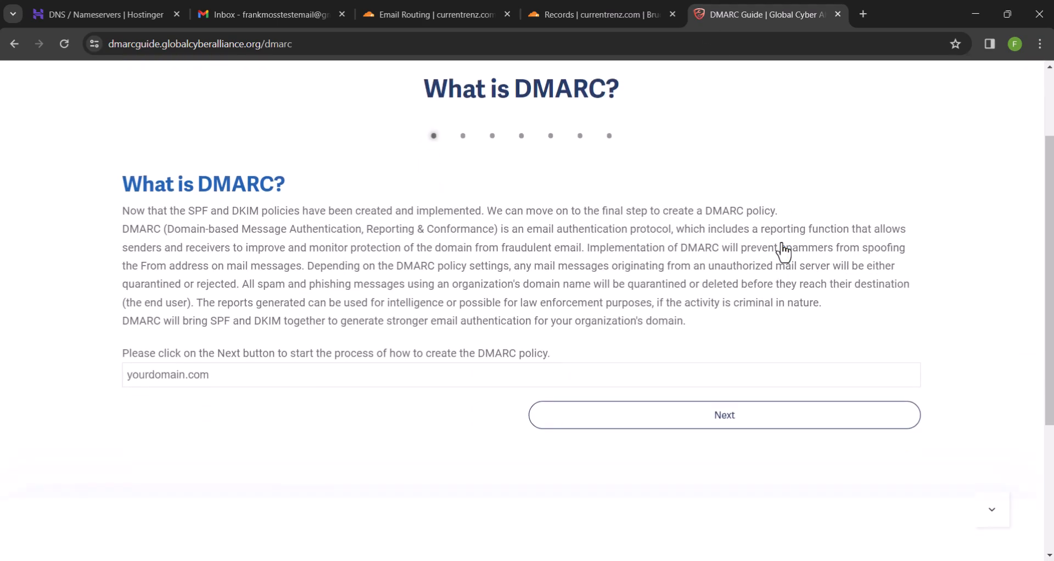
Copy currentrenz.com from the Hostinger DNS page and enter it in the DMARC Guide
click(145, 11)
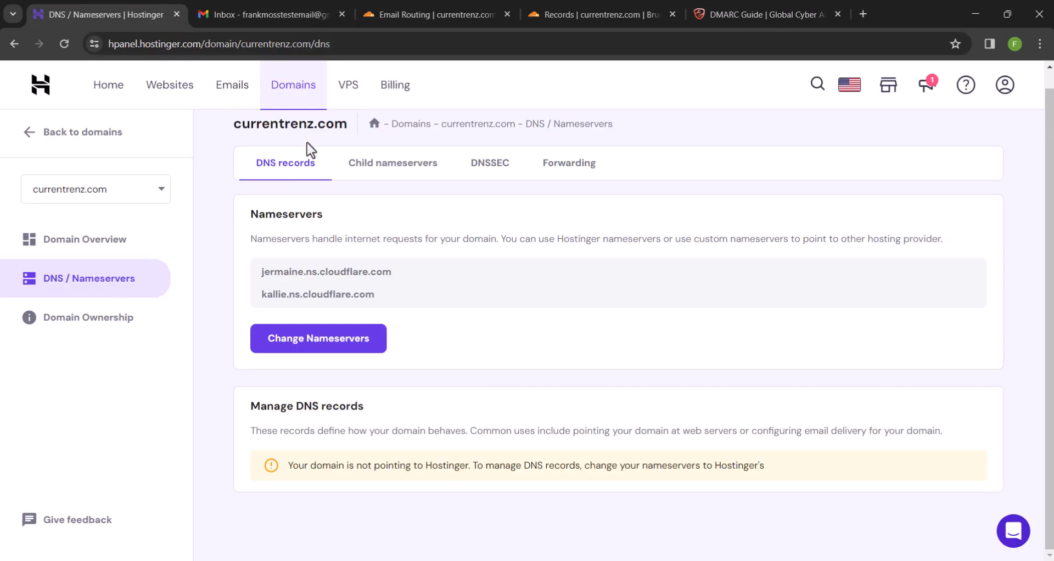
drag(234, 123, 347, 123)
right_click(273, 118)
click(294, 134)
click(775, 7)
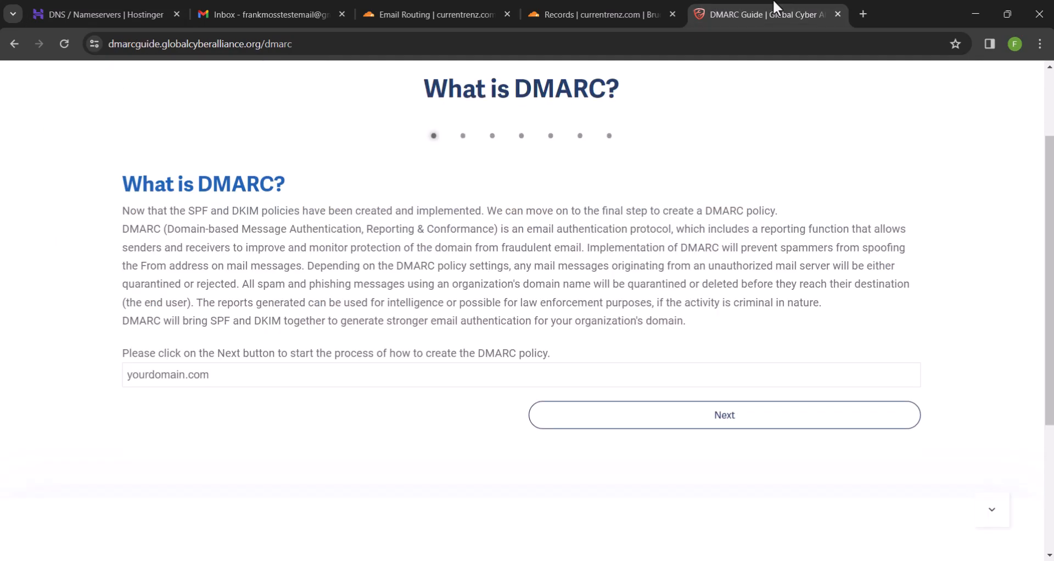
key(ctrl+v)
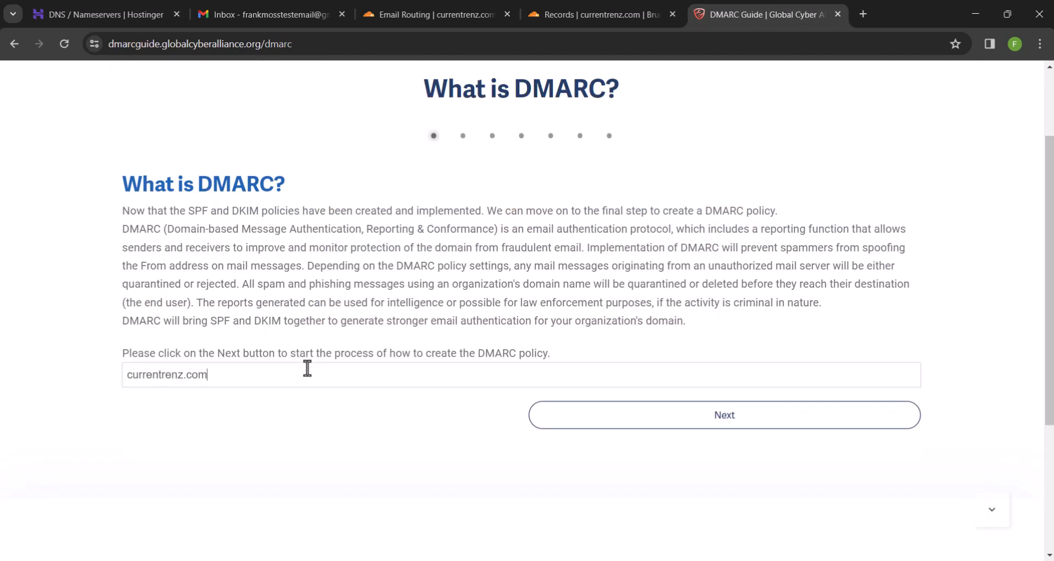
Step through the reports and subdomain policy stages to generate the DMARC record
click(570, 418)
click(583, 432)
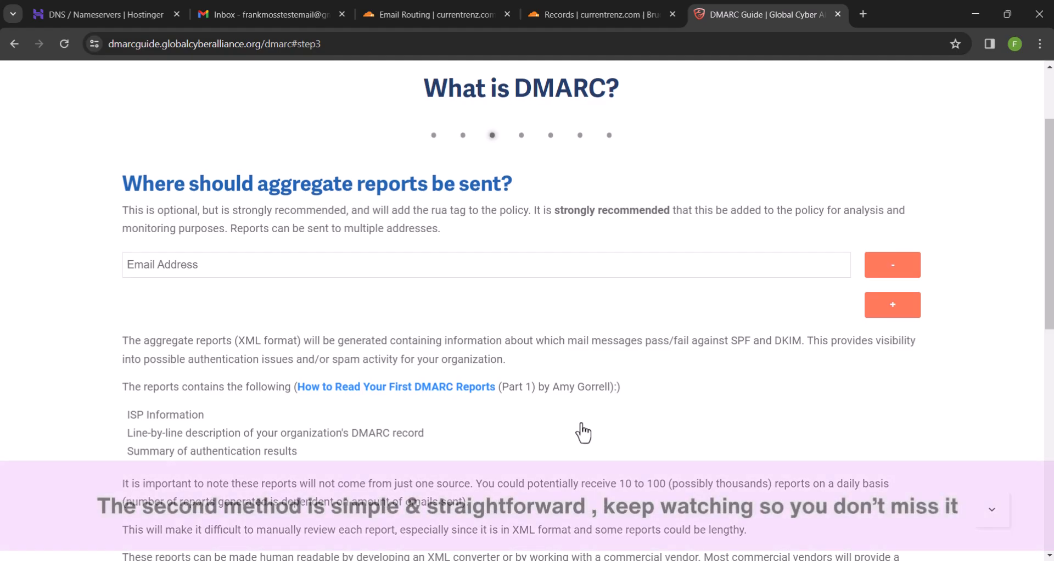
scroll(581, 431, down, 6)
click(626, 401)
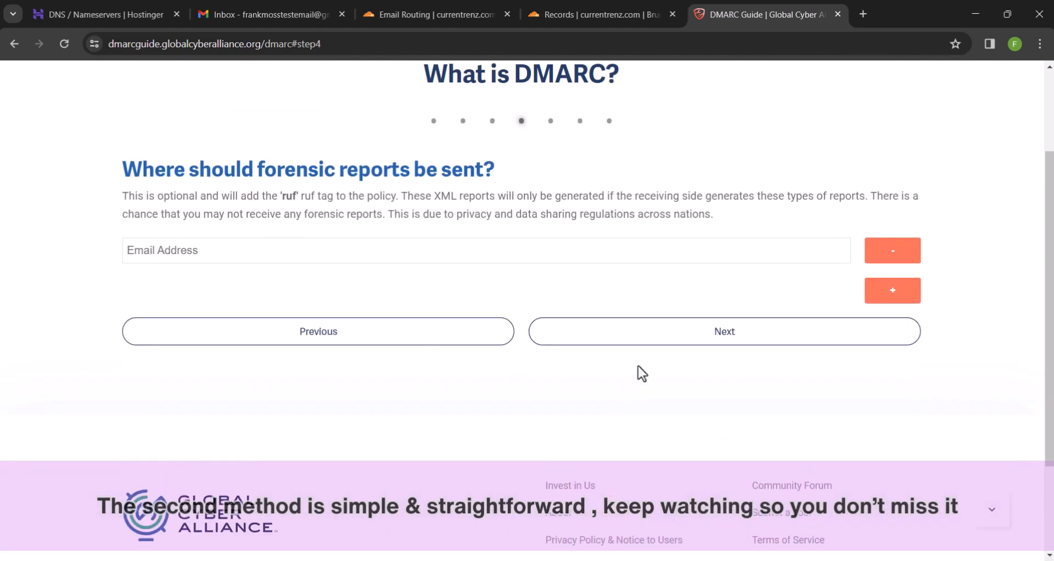
click(646, 344)
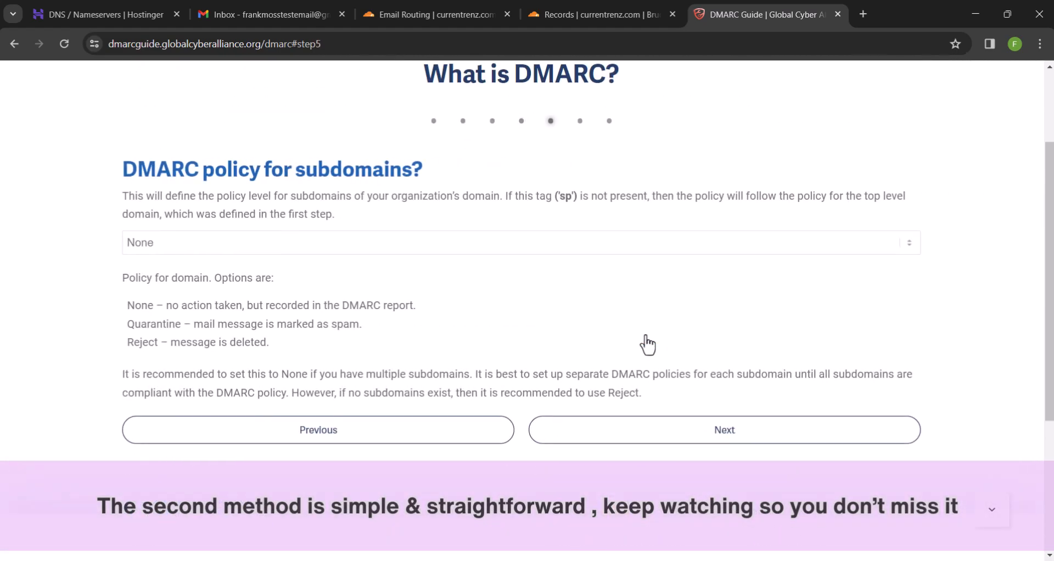
click(630, 417)
scroll(634, 418, down, 3)
scroll(634, 418, down, 8)
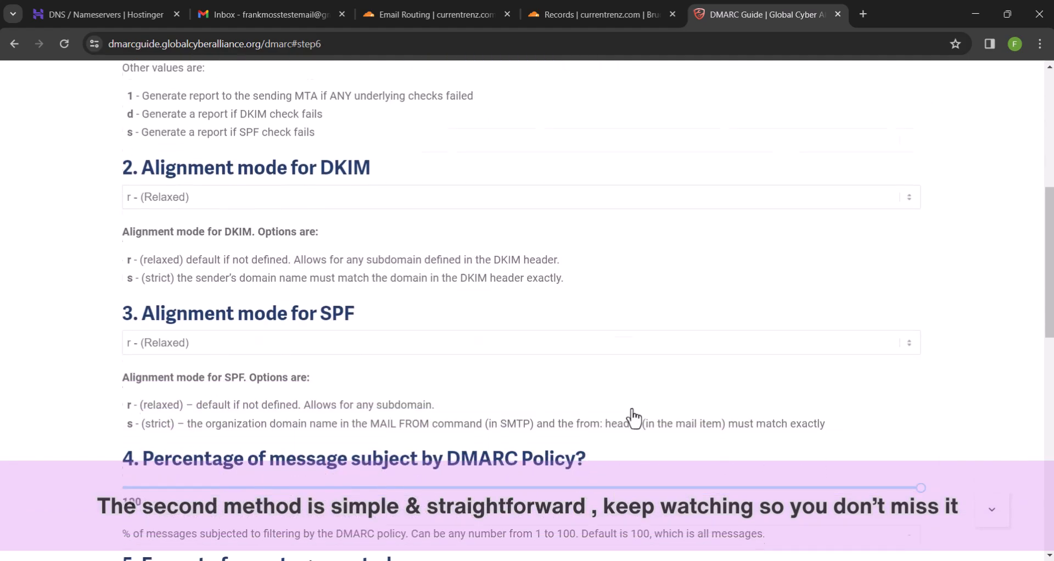
click(630, 419)
scroll(630, 420, up, 3)
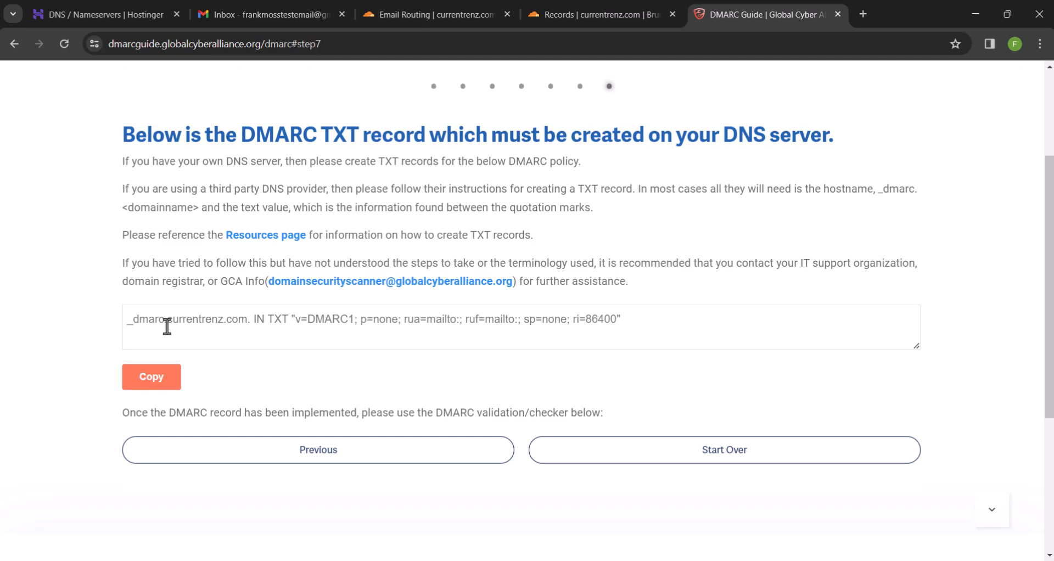
Copy the _dmarc host name from the generated record
drag(164, 321, 123, 332)
right_click(145, 325)
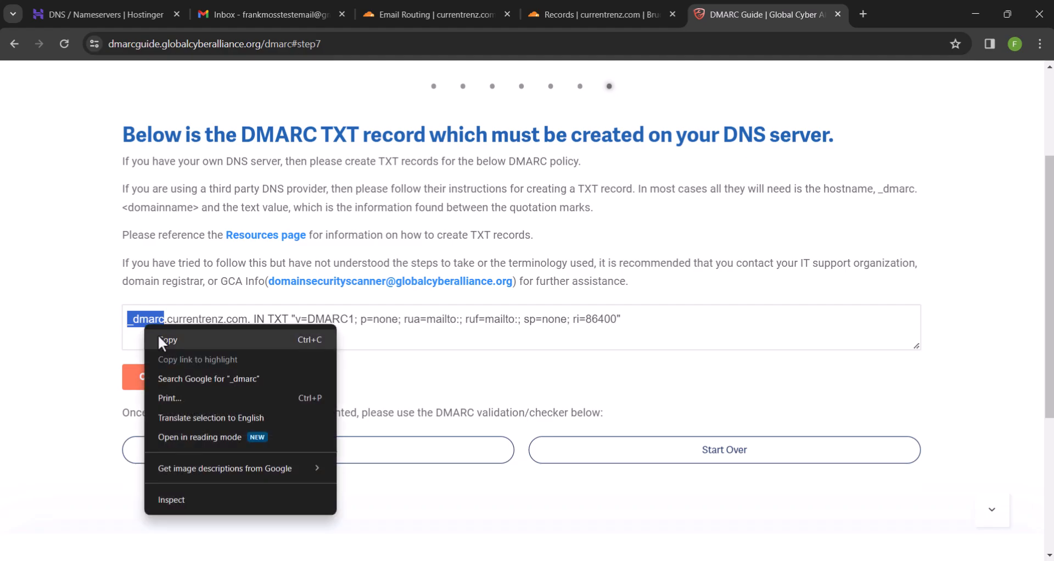
click(159, 339)
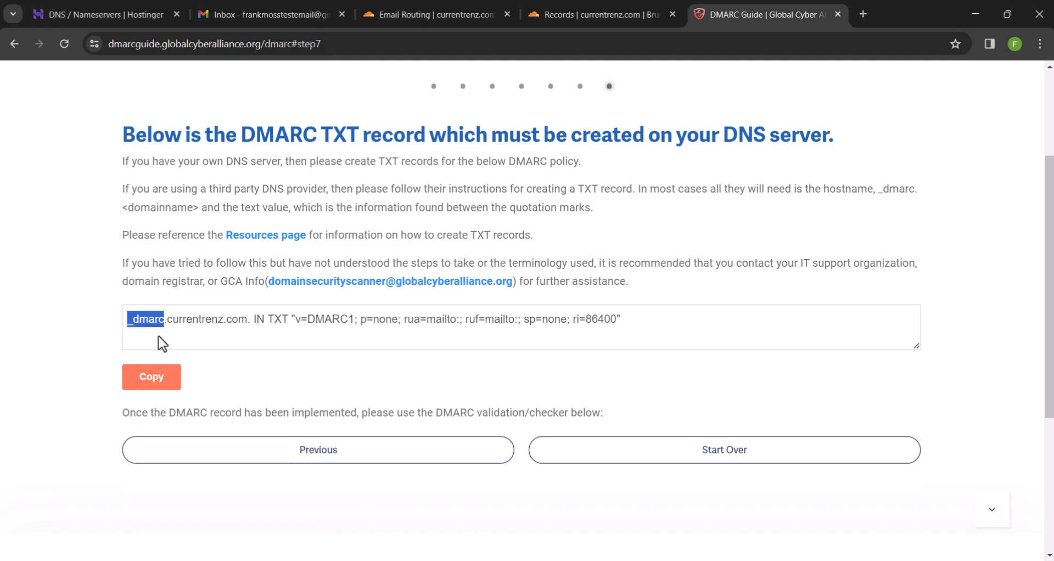
click(600, 8)
Start a new TXT DNS record named _dmarc
click(930, 219)
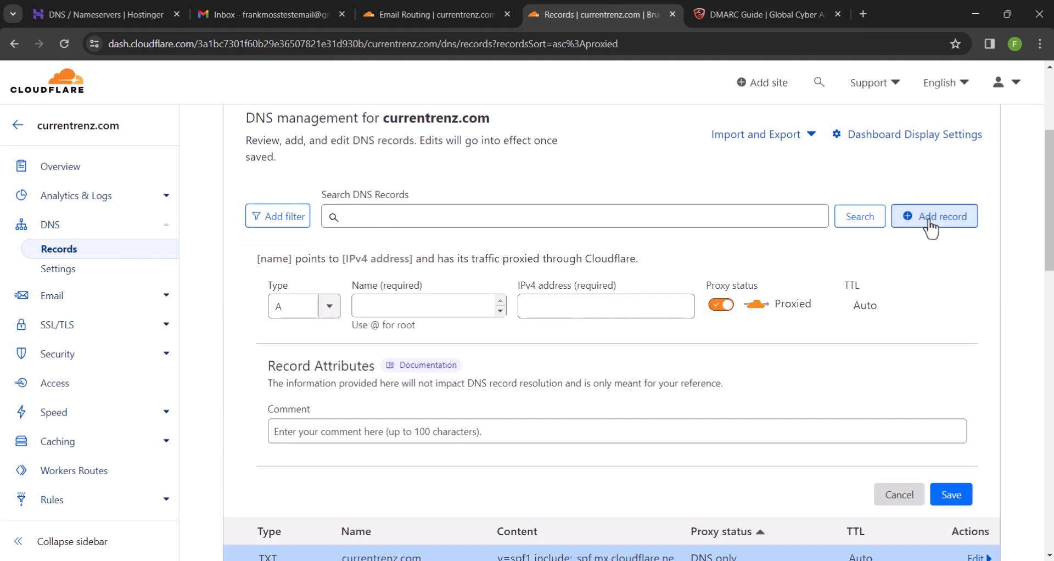
click(303, 302)
scroll(304, 373, down, 4)
scroll(304, 373, down, 2)
click(283, 429)
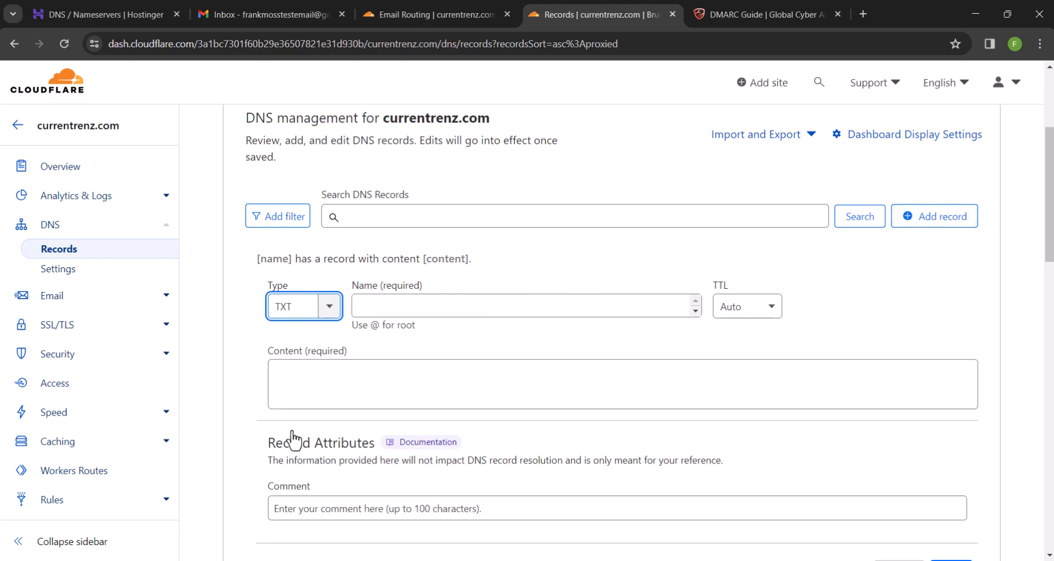
click(387, 307)
text(_dmarc)
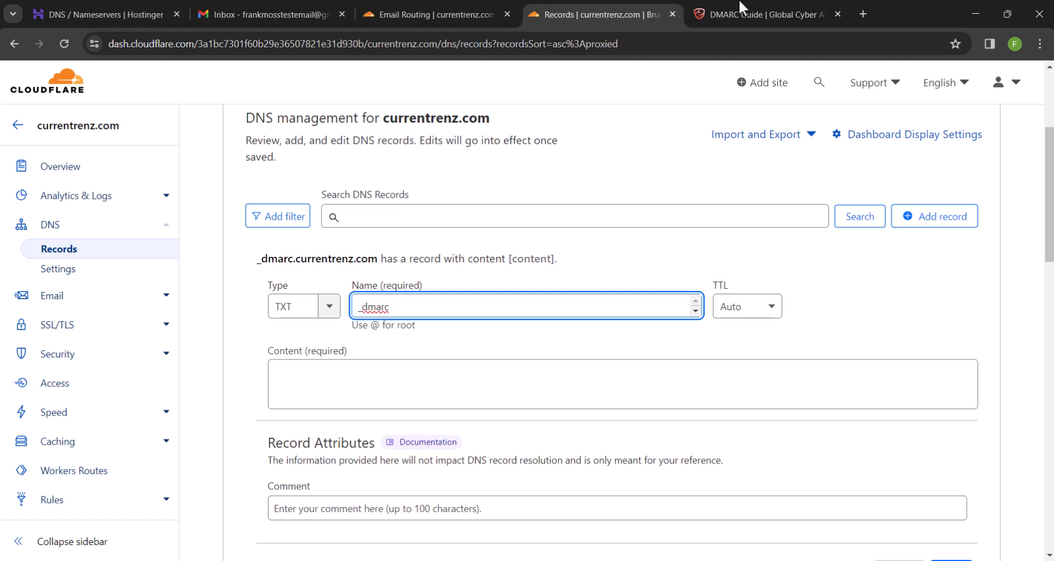
Fill the record content with the copied v=DMARC1; p=none policy and save it
click(763, 8)
drag(296, 319, 612, 308)
right_click(590, 317)
click(611, 329)
click(598, 14)
click(436, 371)
key(ctrl+v)
scroll(436, 371, down, 2)
click(933, 485)
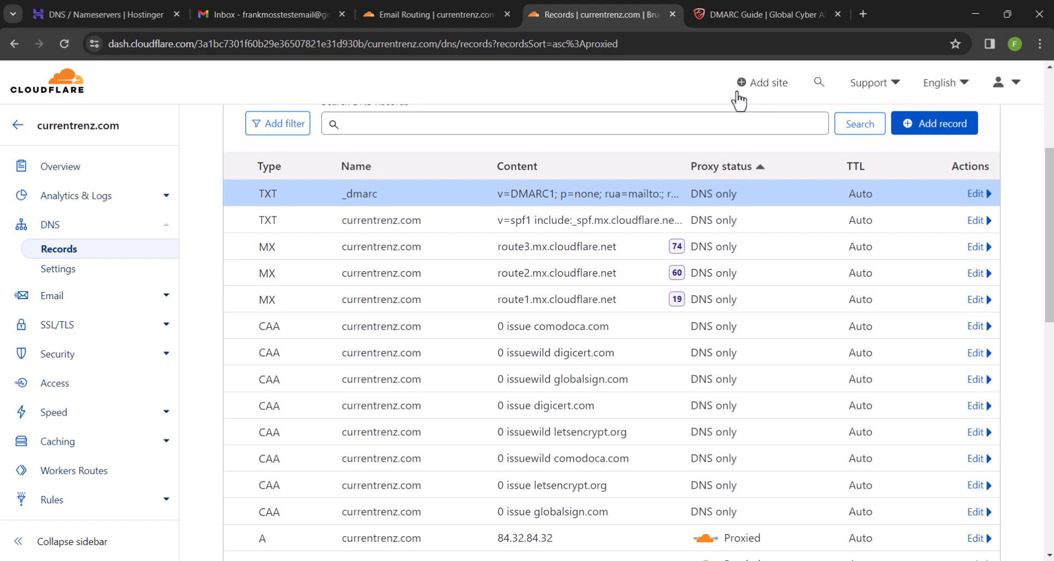
Search the web for 'dkim generator'
click(751, 16)
click(576, 40)
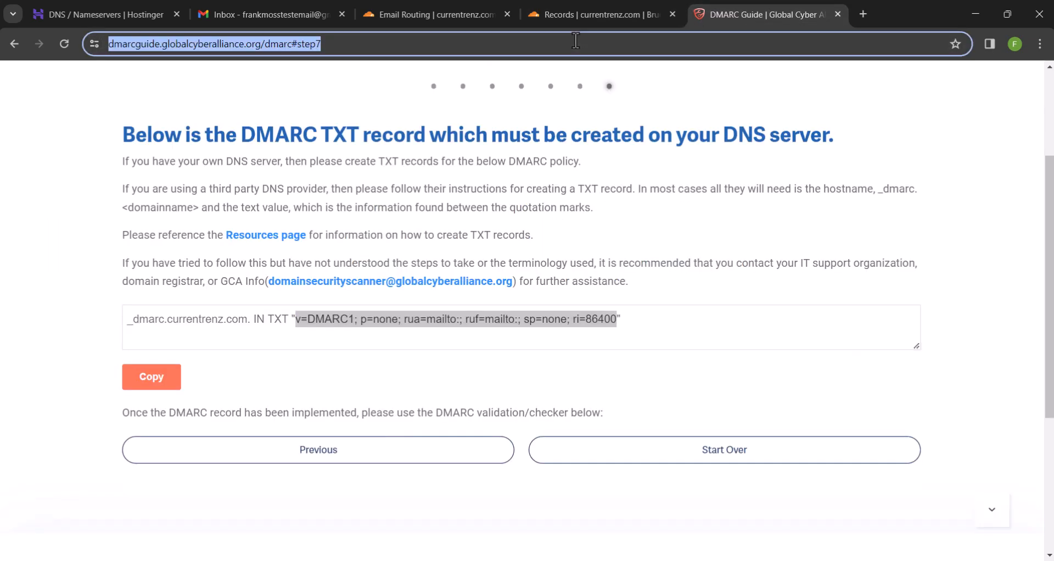
text(dkim )
text(gene)
key(Return)
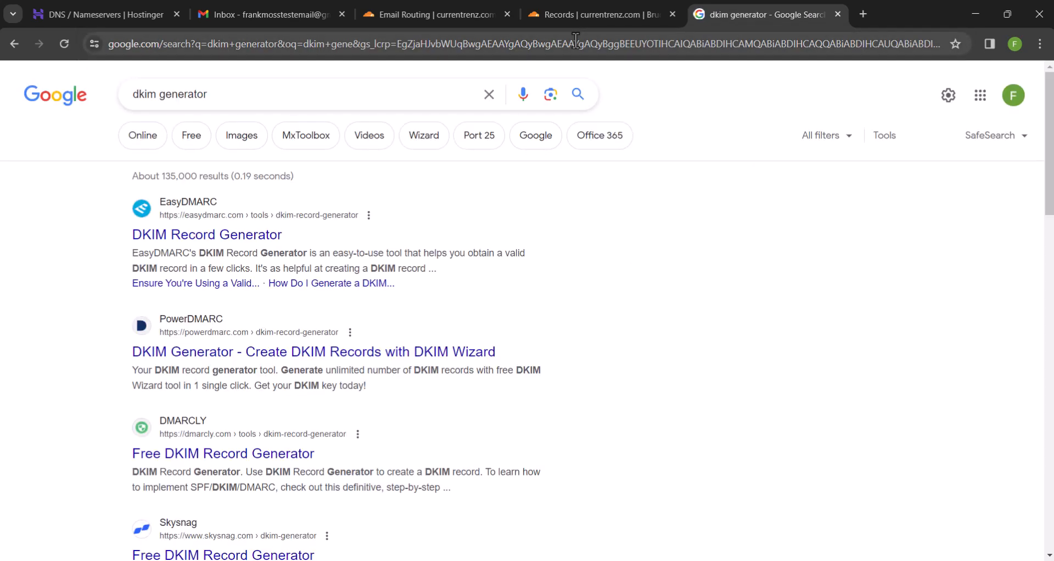
Generate a DKIM record in EasyDMARC for currentrenz.com with selector default
click(223, 237)
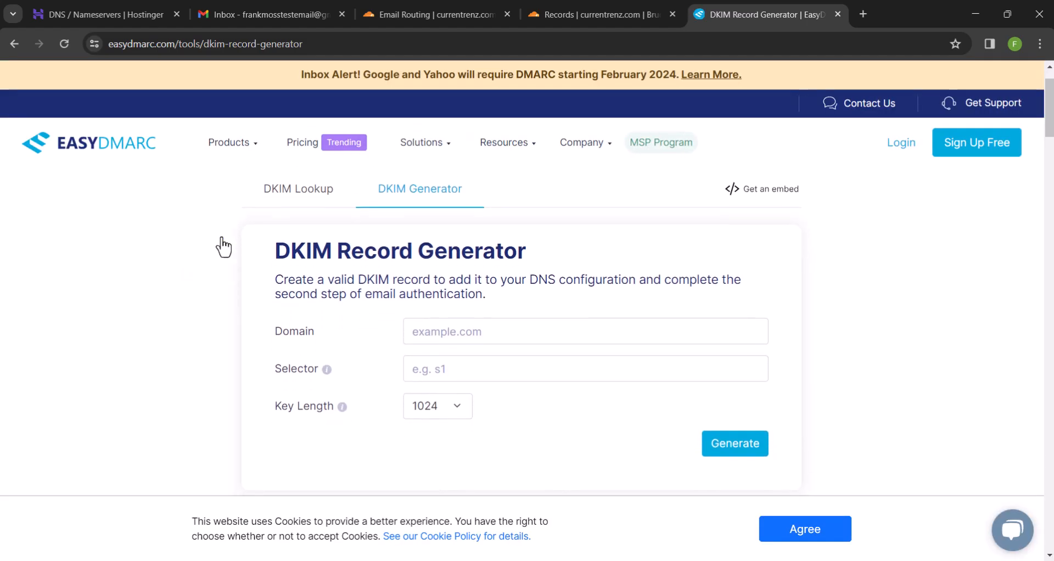
click(494, 332)
key(ctrl+v)
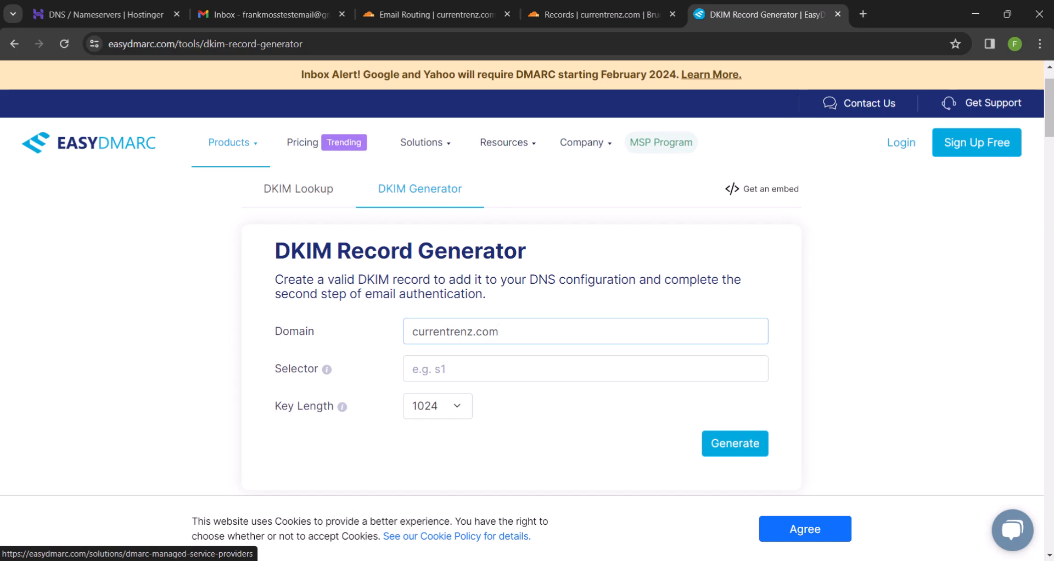
click(459, 360)
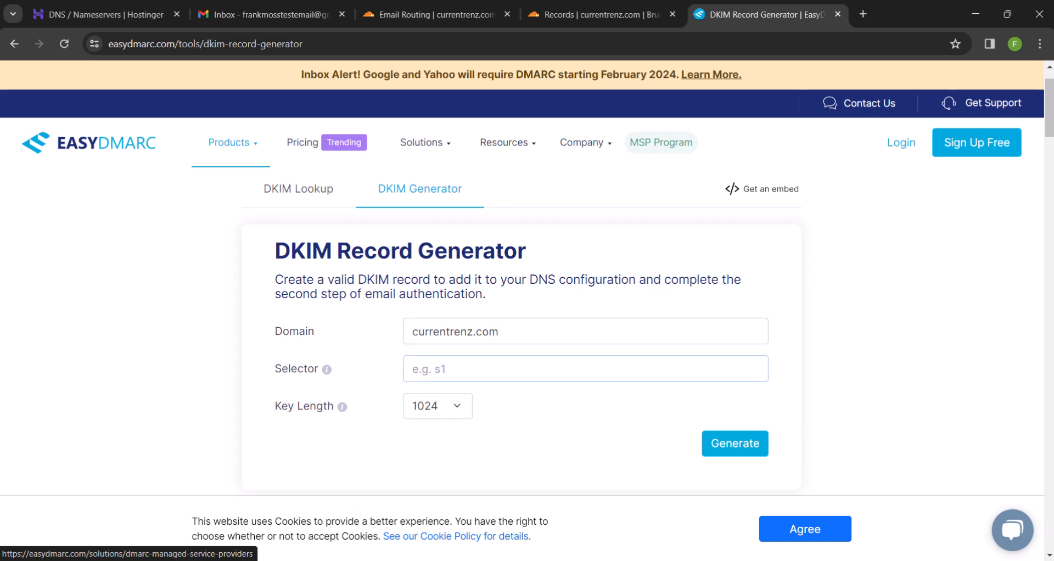
text(default)
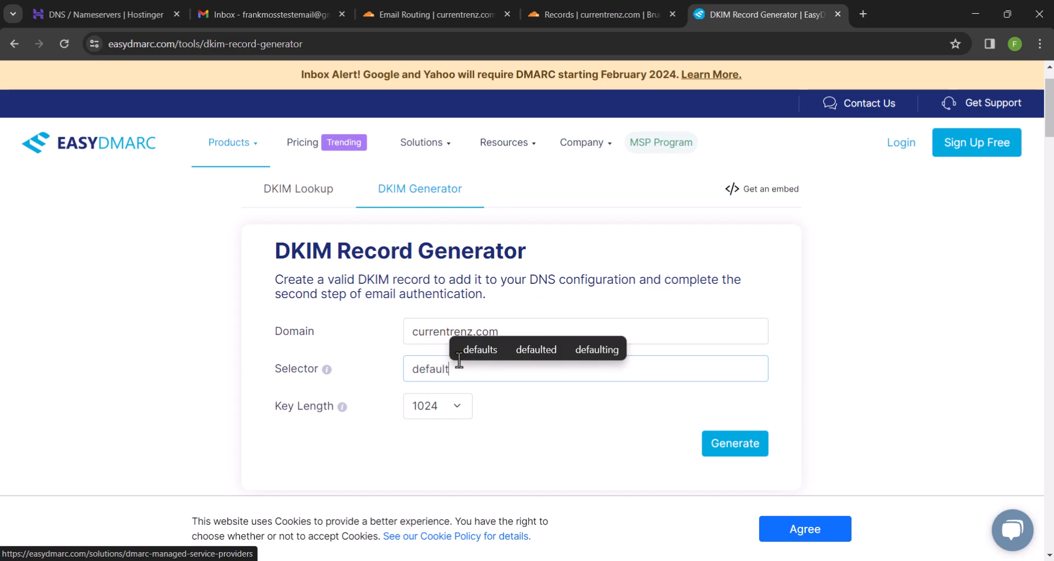
click(518, 434)
click(708, 446)
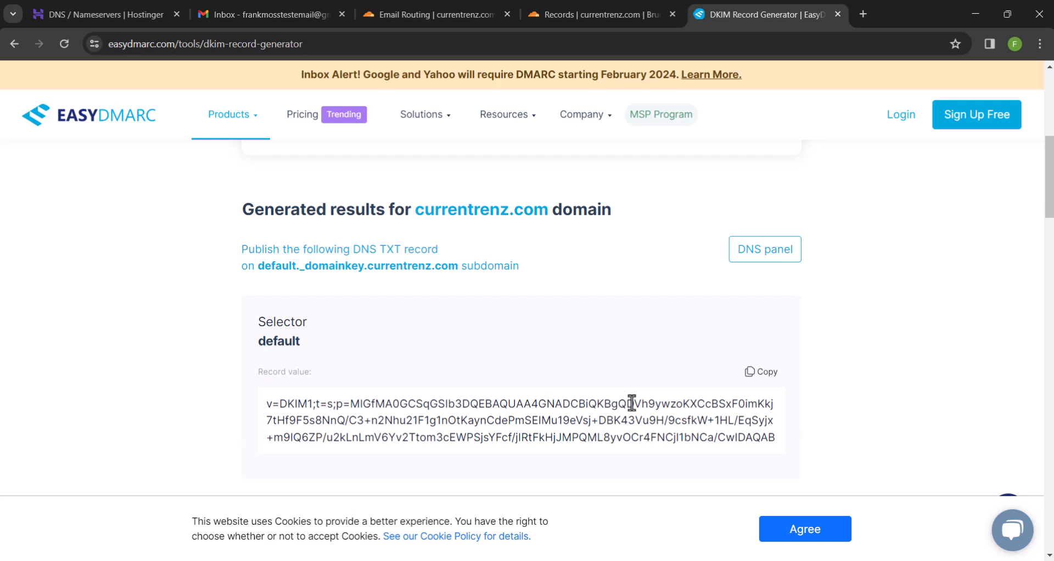
Copy the default._domainkey host name
drag(363, 265, 263, 268)
right_click(270, 266)
click(289, 279)
Start a new TXT DNS record named default._domainkey
click(563, 13)
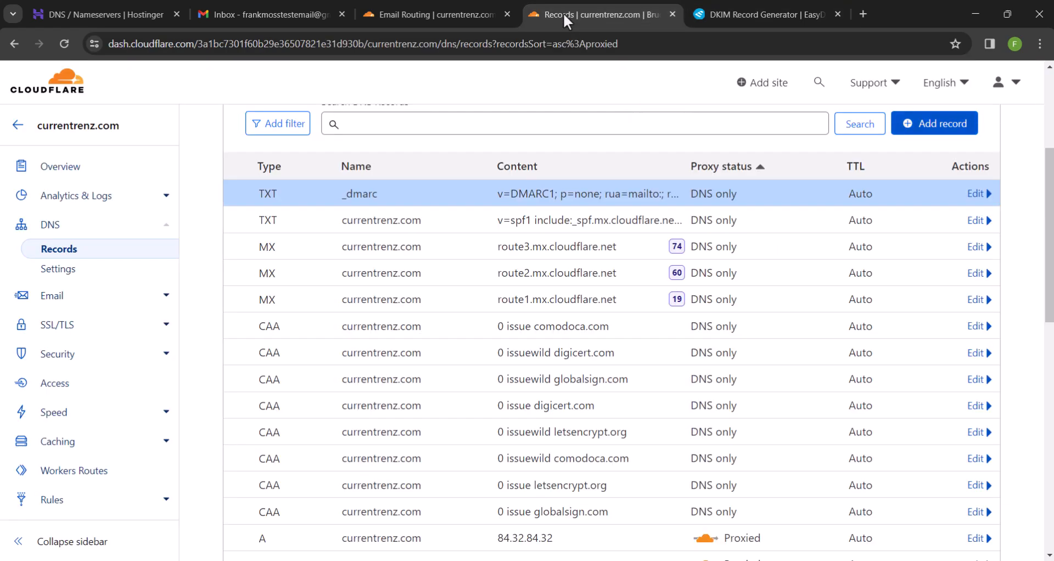
click(948, 132)
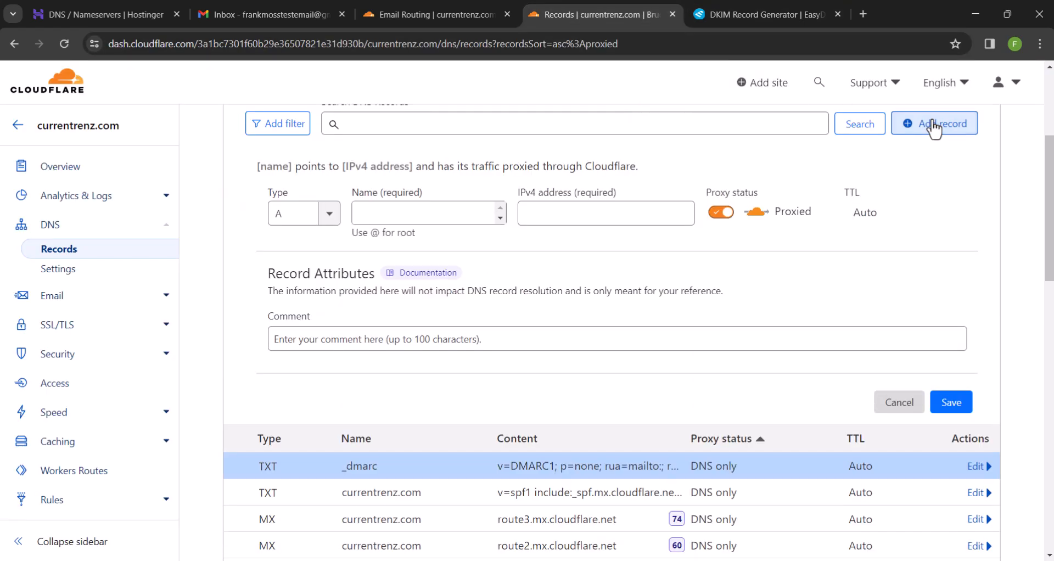
click(324, 214)
scroll(301, 307, down, 5)
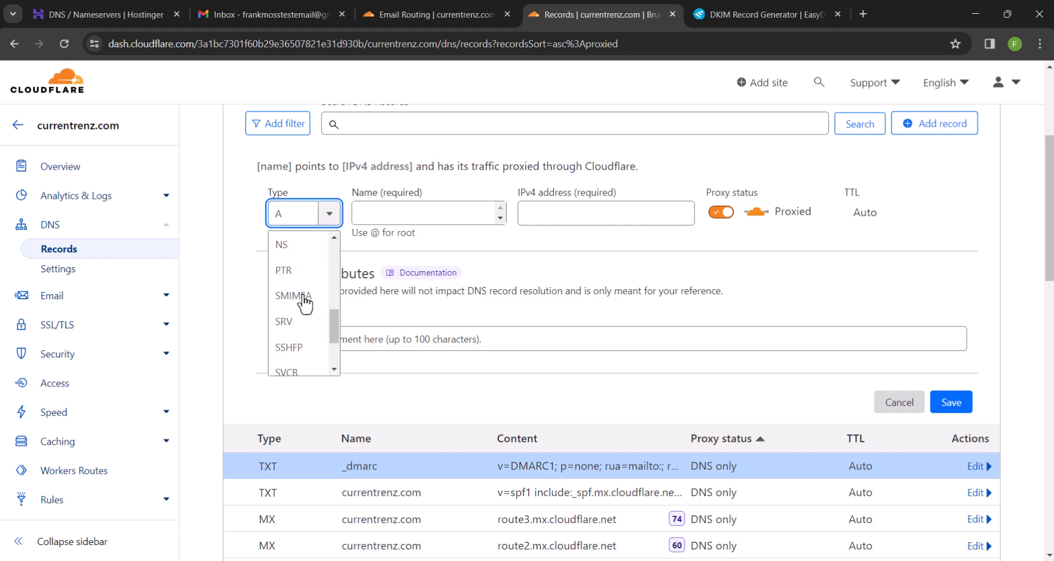
click(297, 341)
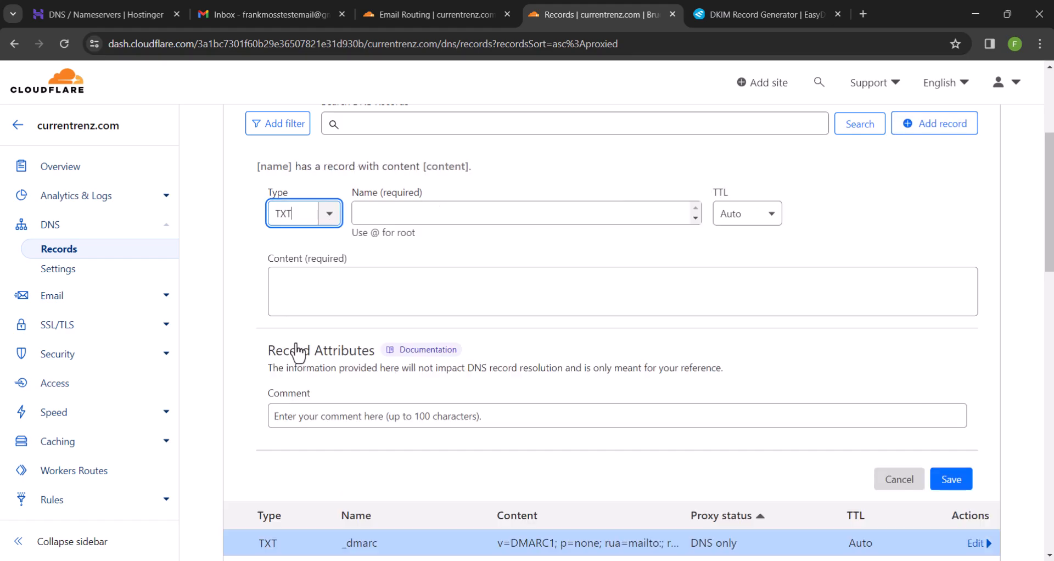
click(368, 214)
key(ctrl+v)
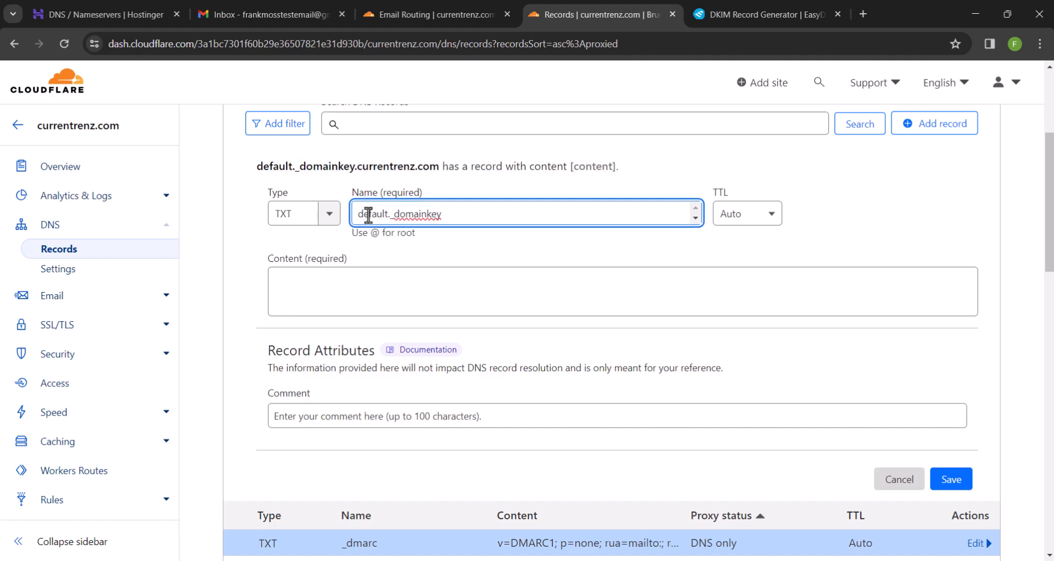
Paste the copied DKIM public key as the record content and save it
click(695, 12)
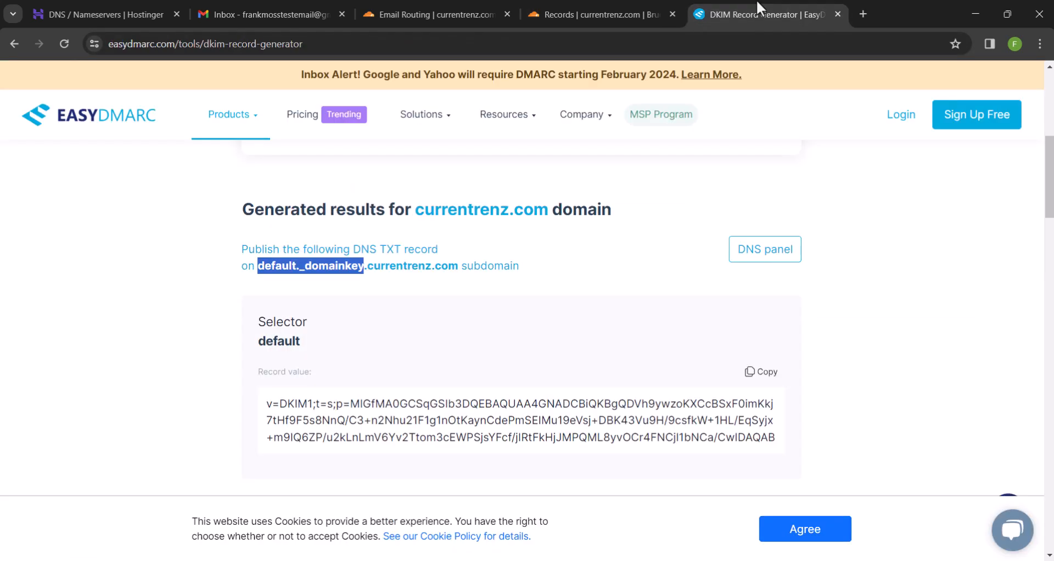
click(756, 373)
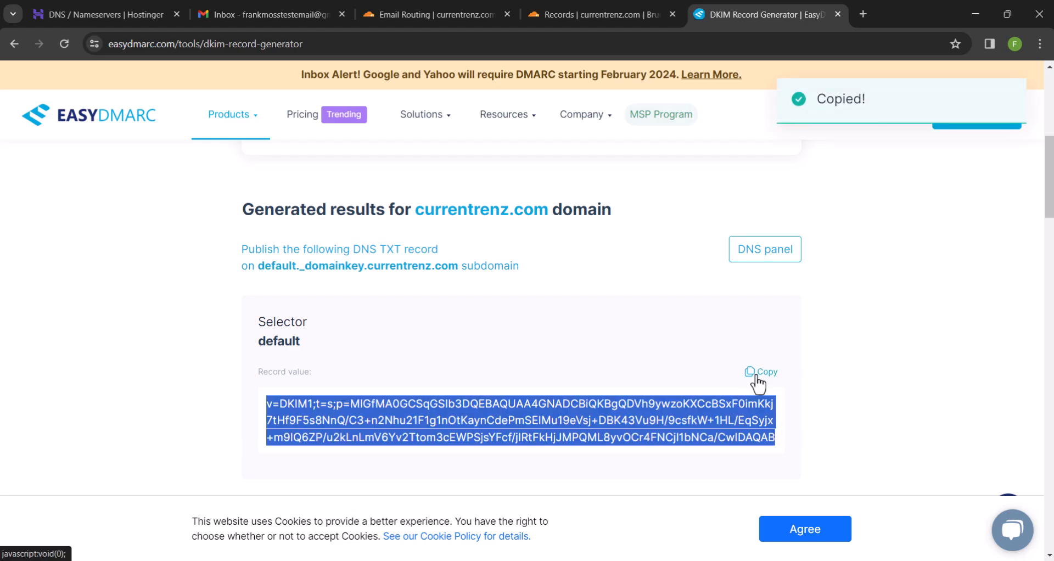
click(576, 12)
click(479, 303)
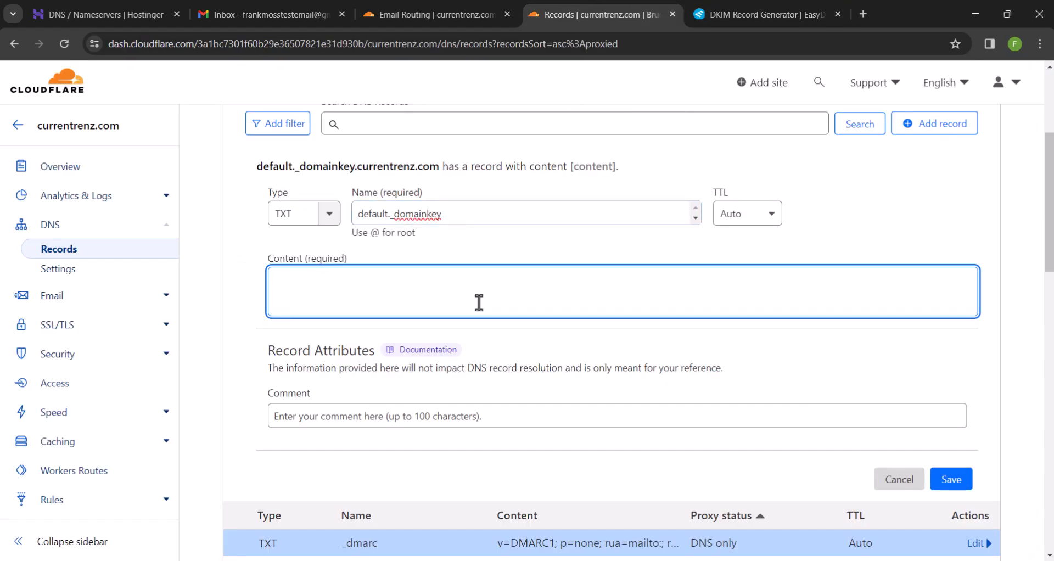
key(ctrl+v)
click(950, 512)
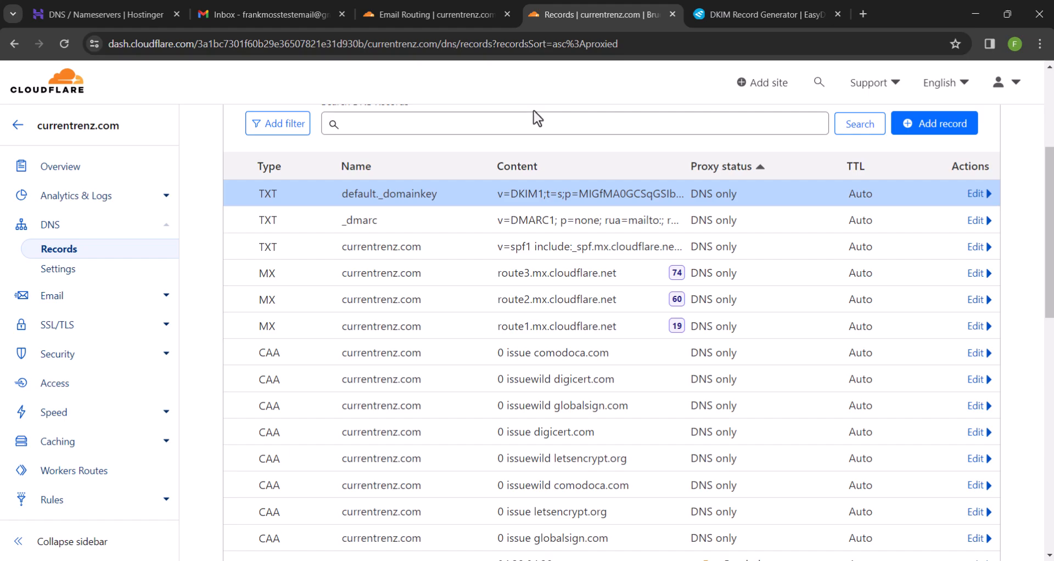
click(462, 7)
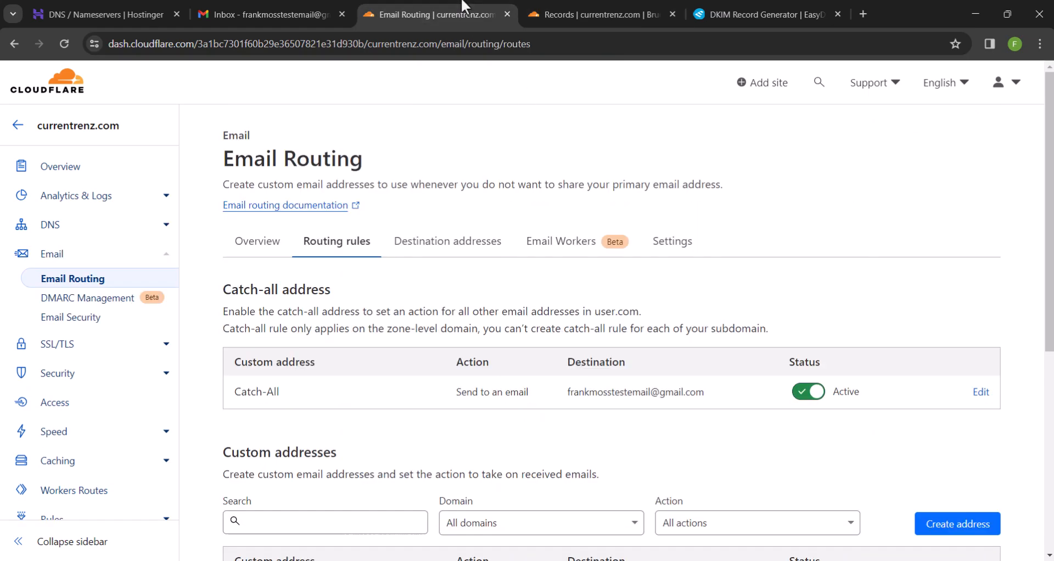
Copy the custom currentrenz.com address under Custom addresses, then bring up the Gmail window
scroll(438, 313, down, 4)
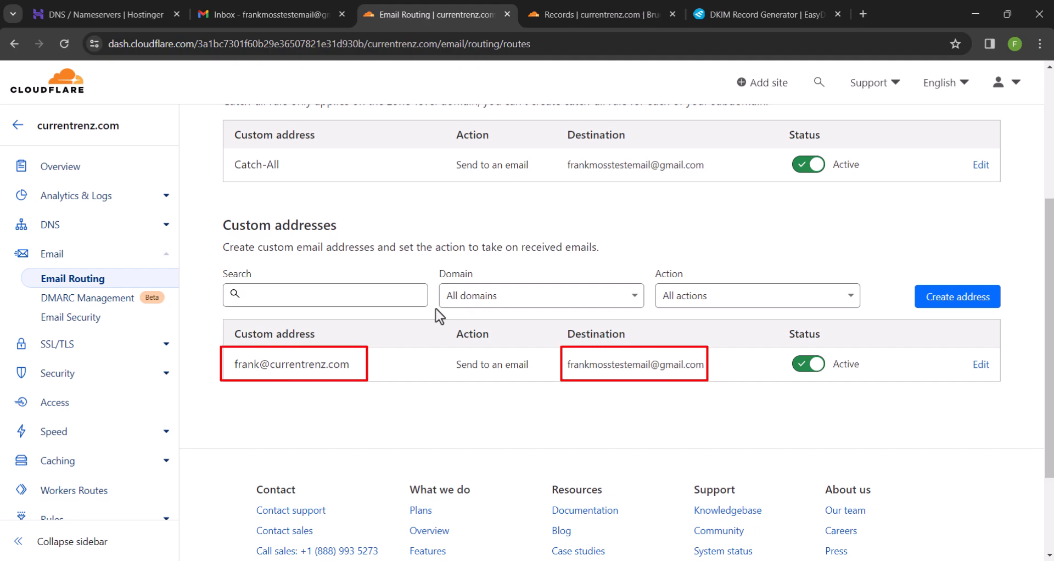
mouse_move(381, 369)
mouse_down()
mouse_move(287, 381)
mouse_move(242, 365)
mouse_up()
right_click(251, 364)
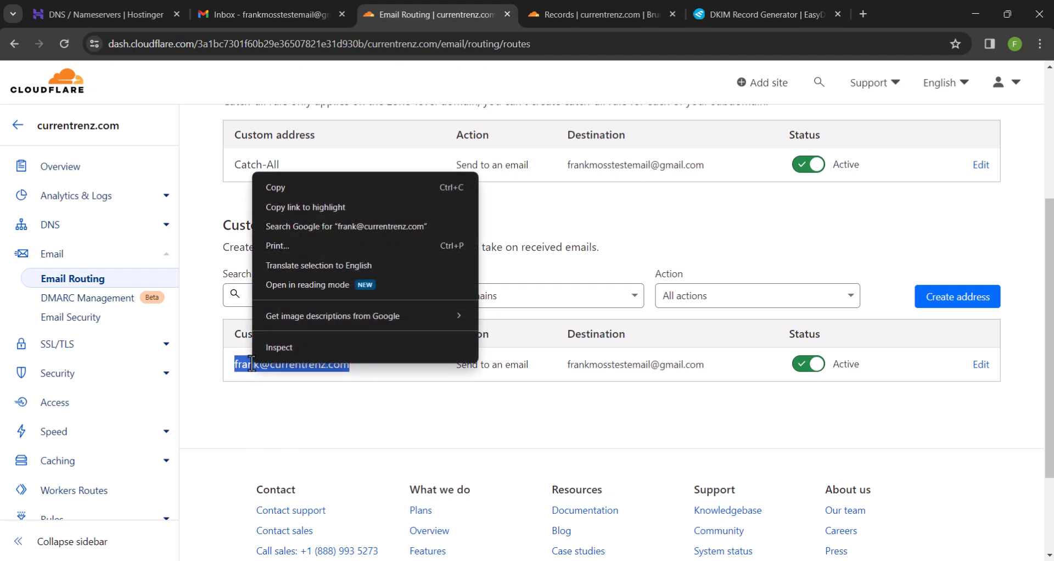
click(307, 188)
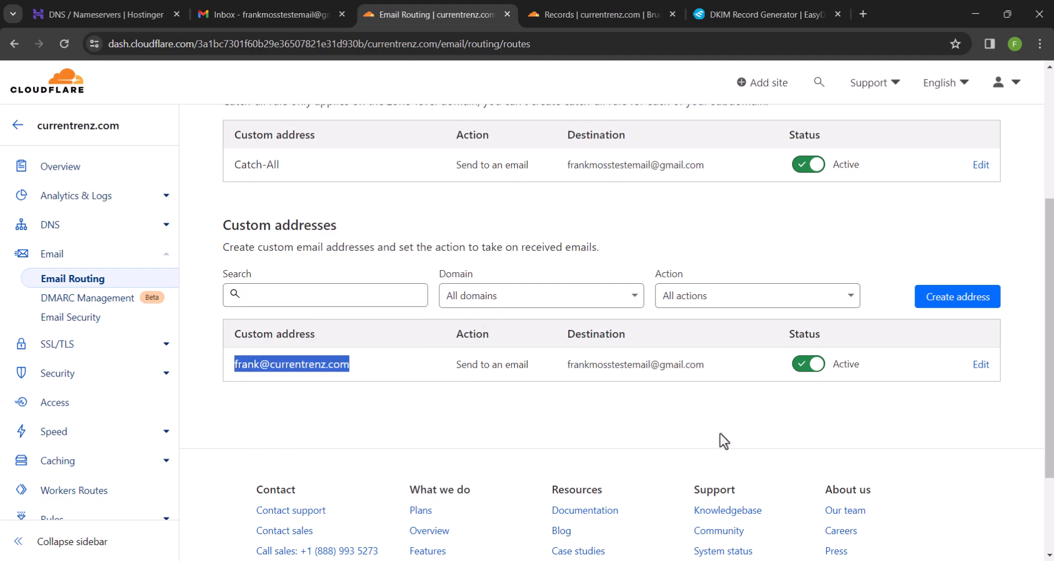
click(776, 560)
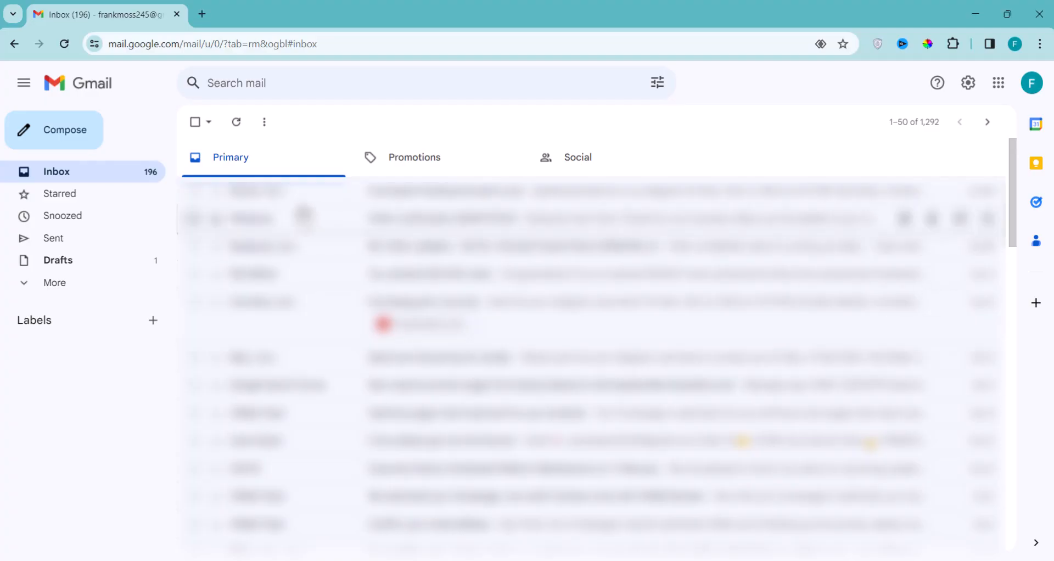
Send a 'Kindly Subscribe' email asking viewers to subscribe to the custom currentrenz.com address
click(66, 131)
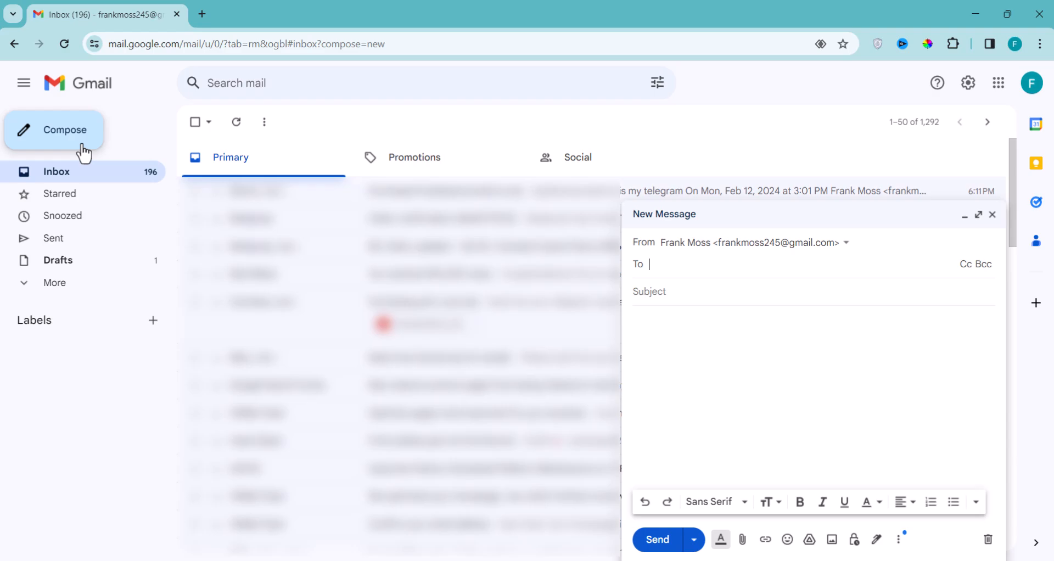
key(ctrl+v)
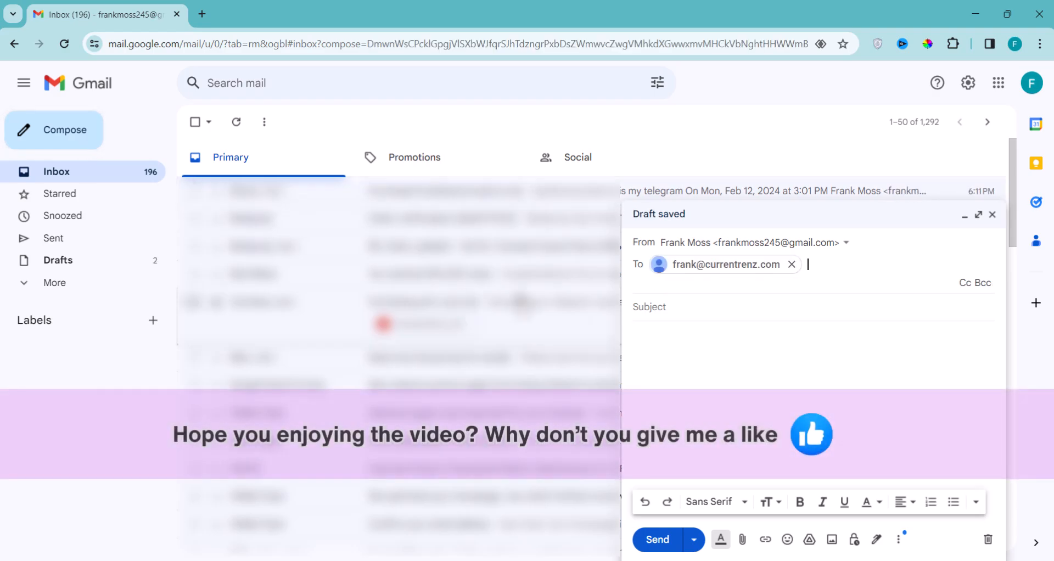
click(682, 306)
text(Kindly S)
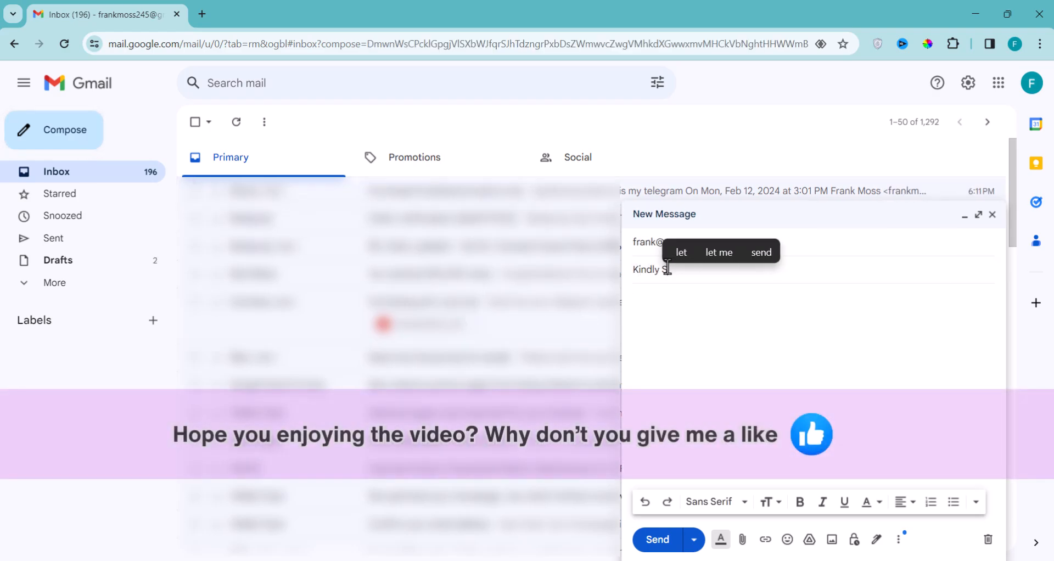
text(ubscribe)
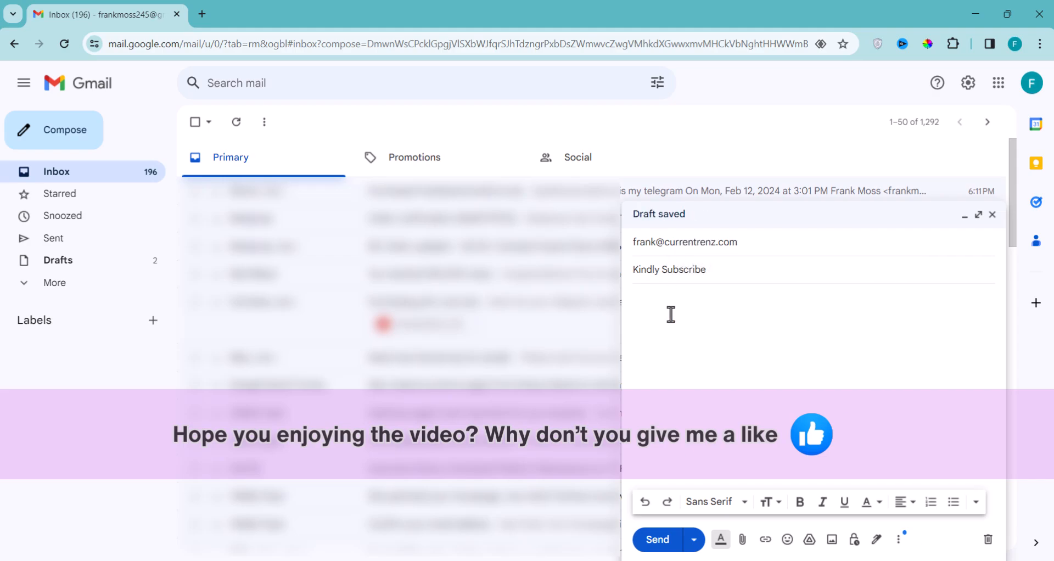
text(Thanks for watching. if)
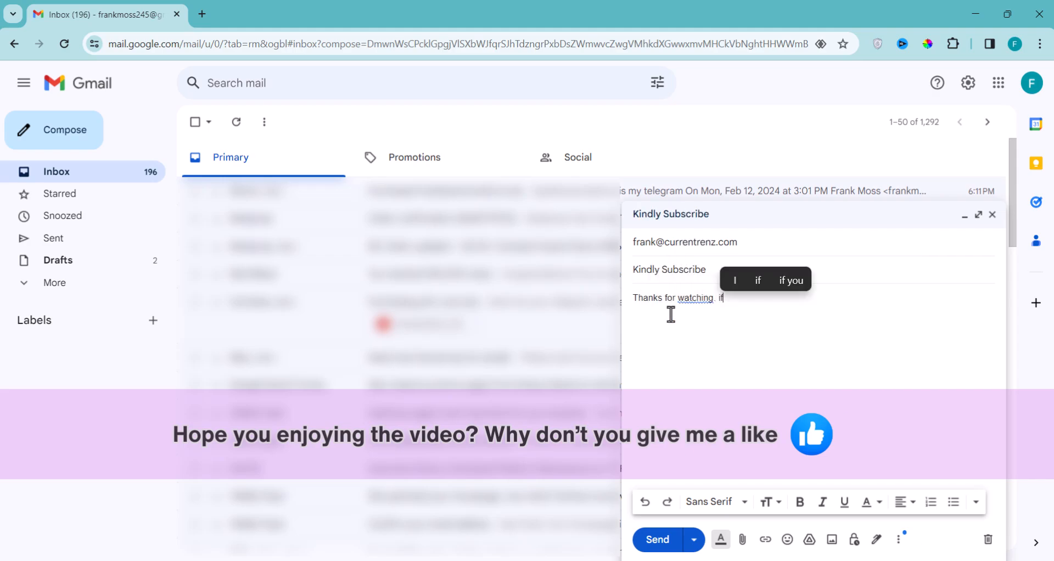
text( you enjoyed it kindly)
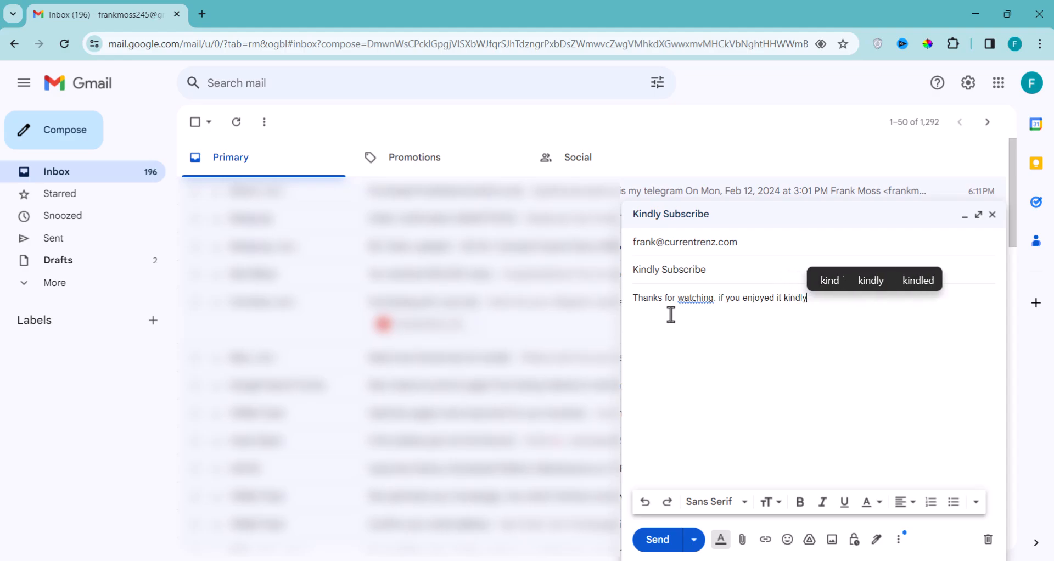
text( subscribe for more )
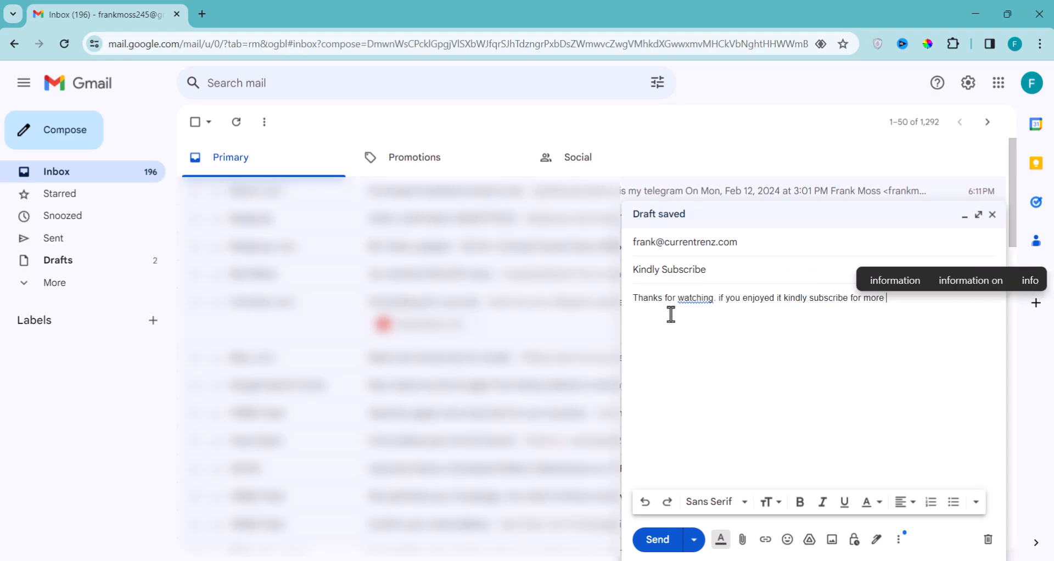
text(valuable content.)
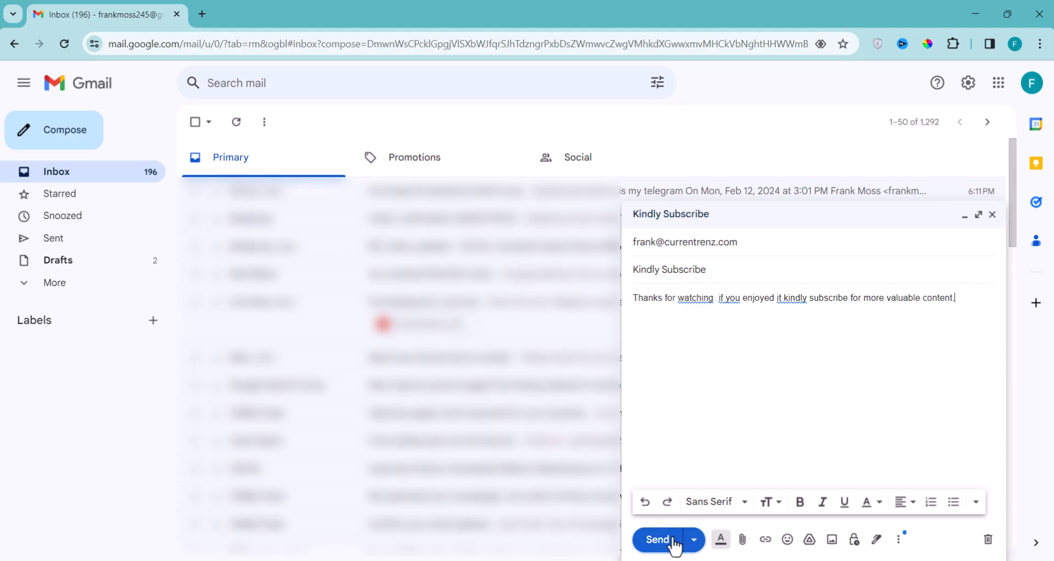
click(657, 539)
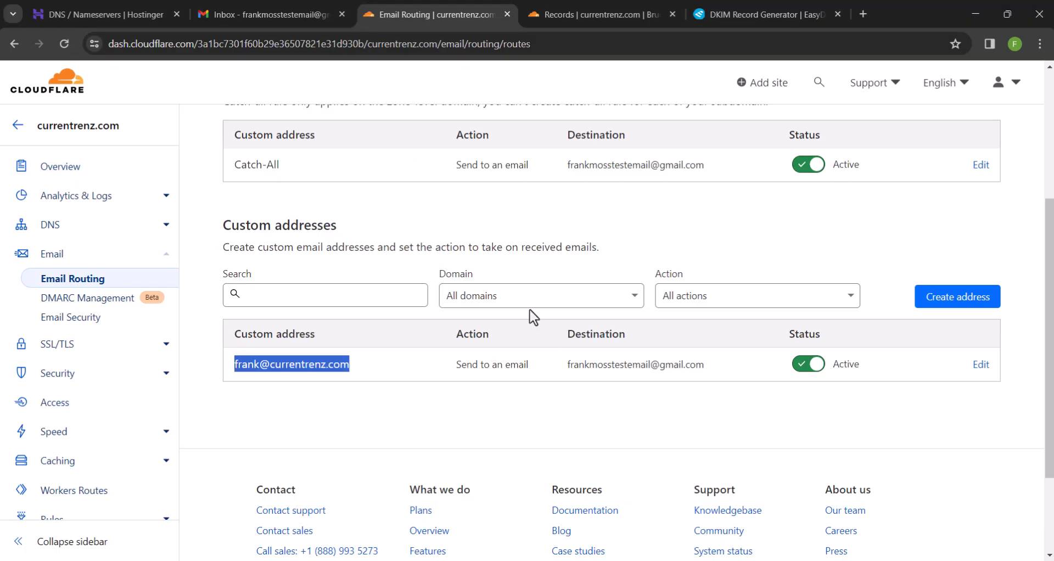
Refresh the test inbox and check the Kindly Subscribe email's details show currentrenz.com delivery
click(305, 11)
click(234, 132)
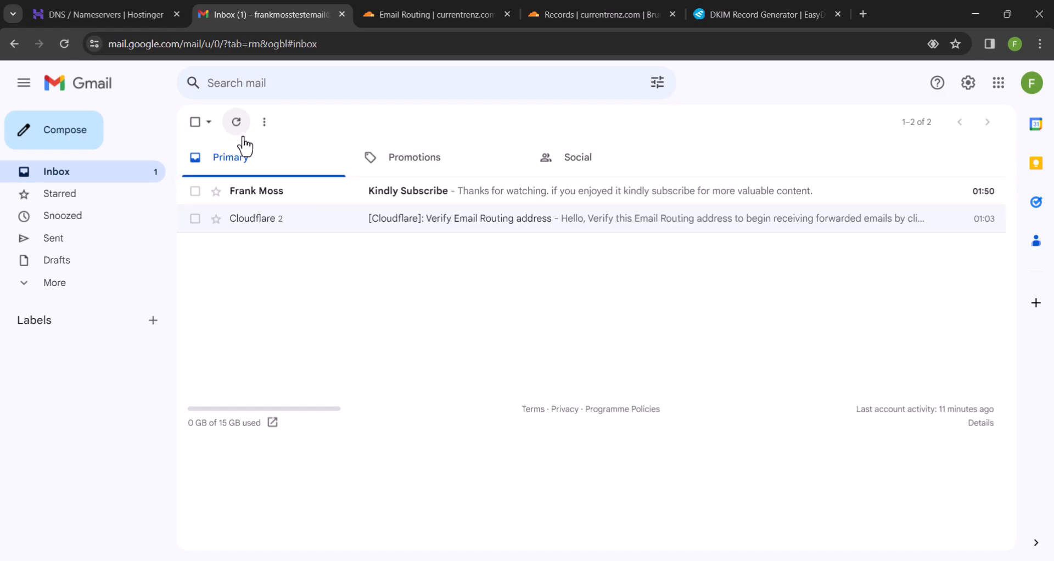
click(396, 191)
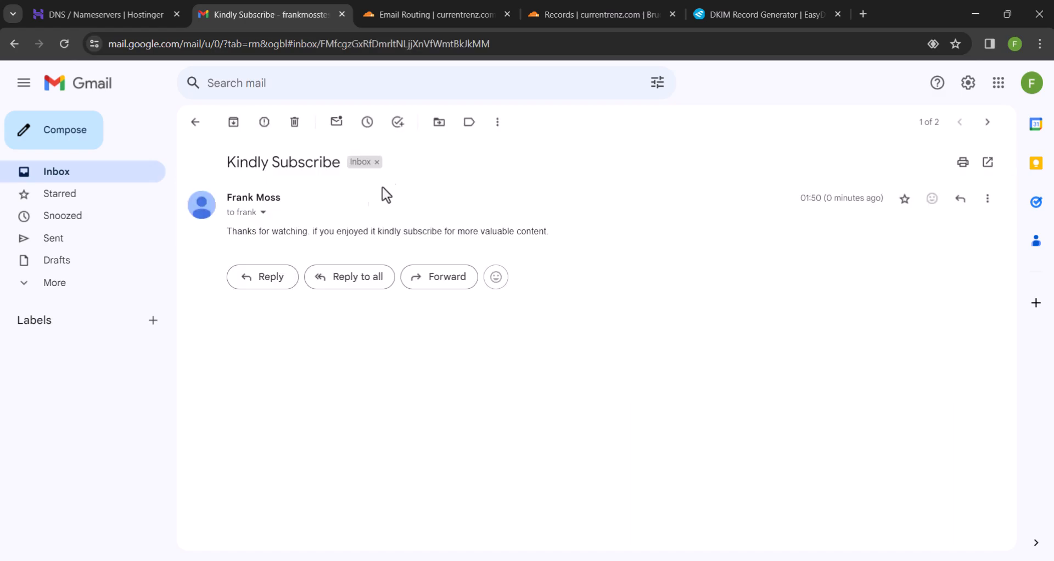
click(263, 213)
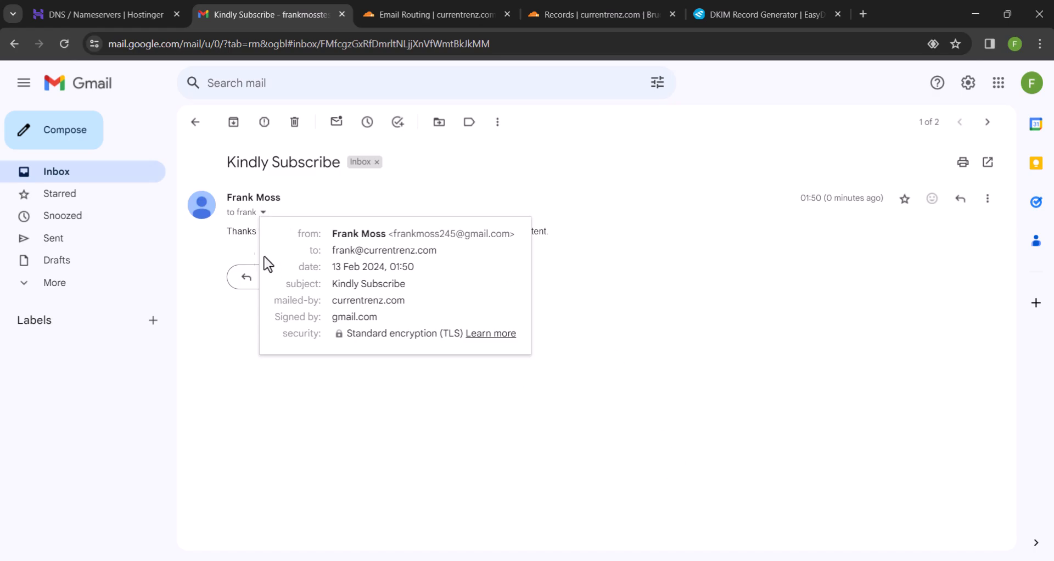
click(113, 178)
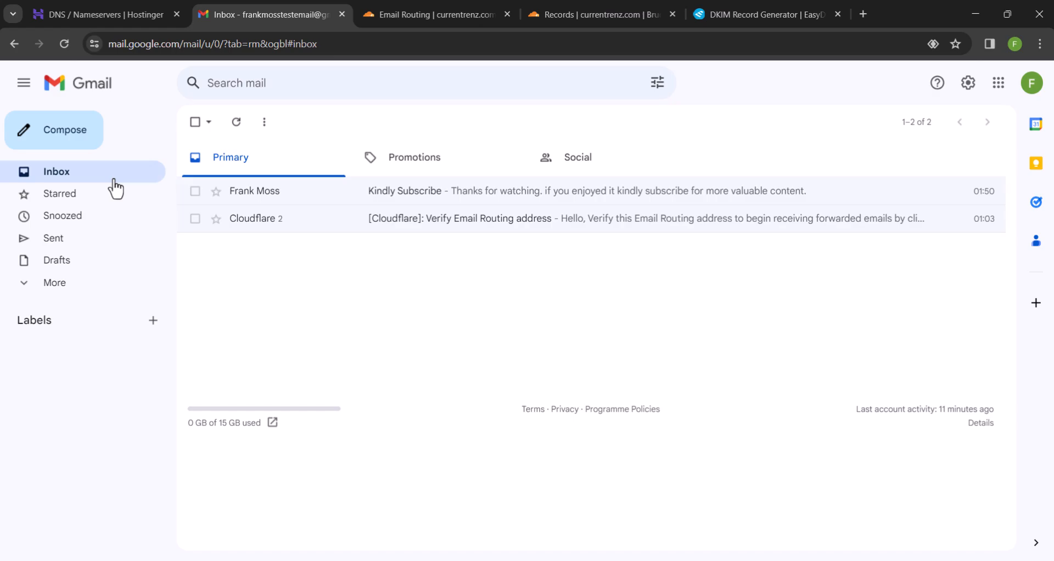
Open Gmail's Accounts and Import settings and begin adding another send-as email address
click(970, 94)
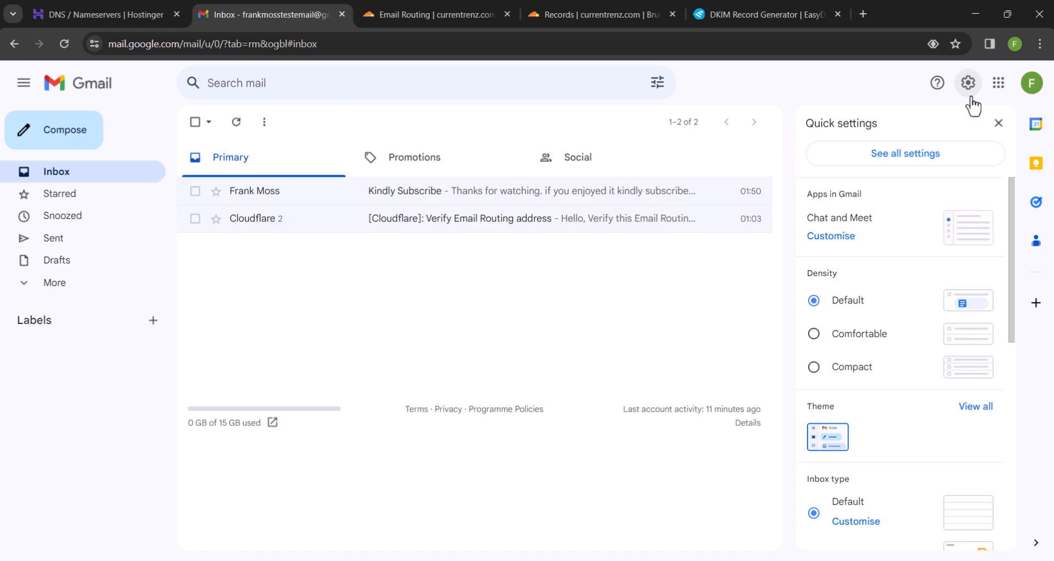
click(904, 156)
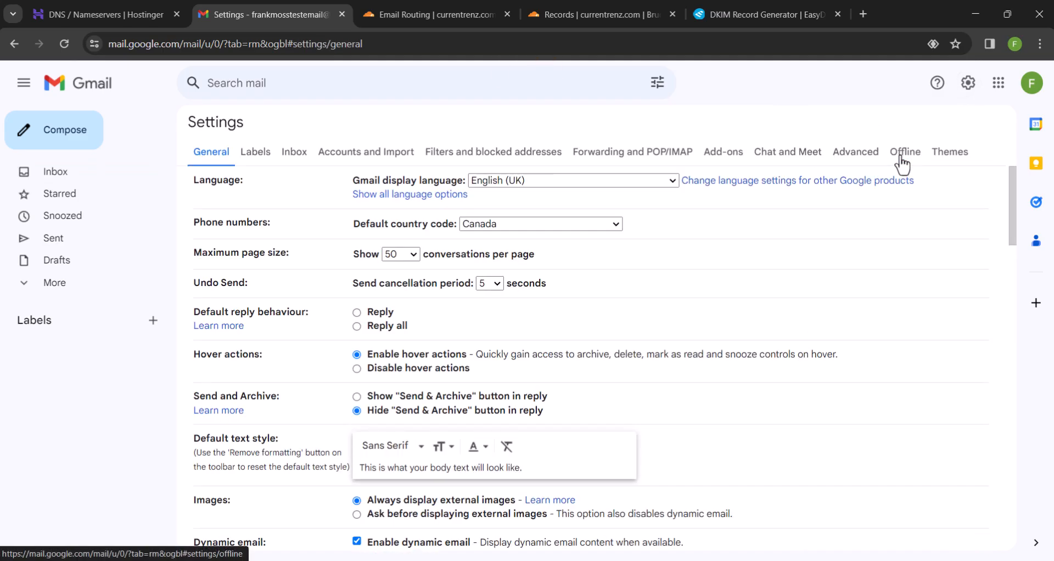
click(384, 153)
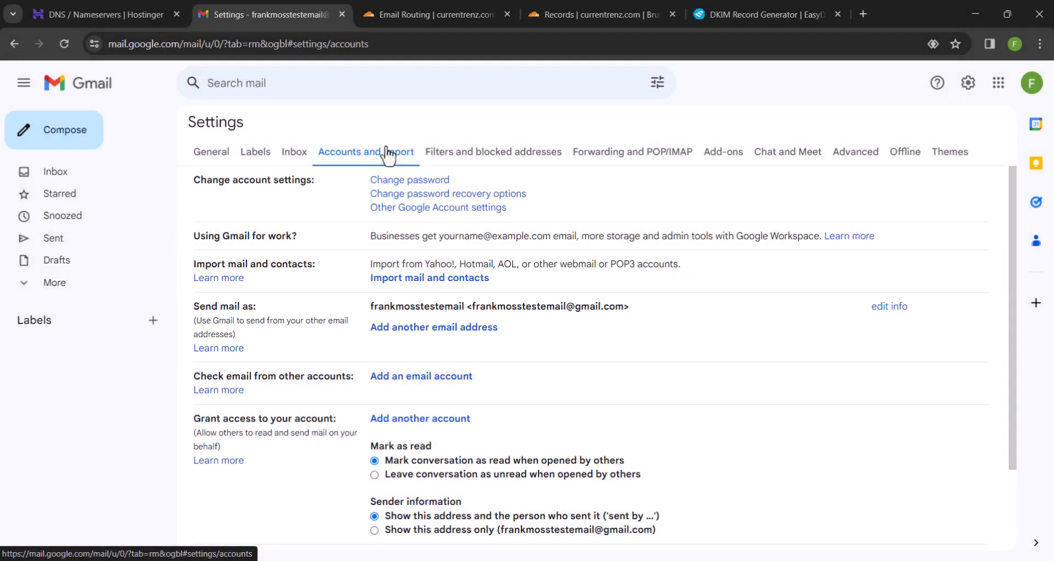
click(418, 329)
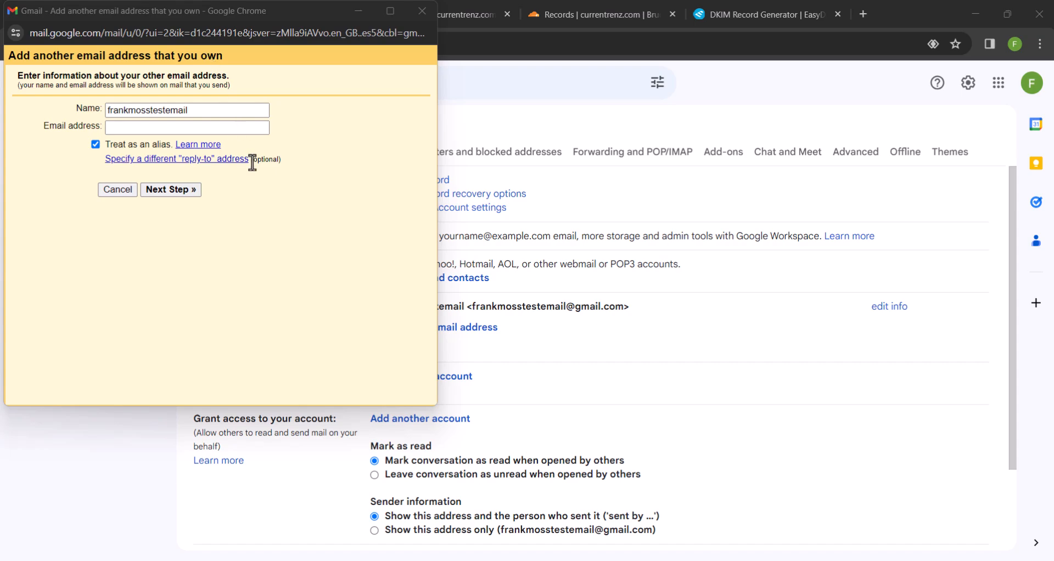
Replace the sender name and enter the custom currentrenz.com address, then continue
click(207, 111)
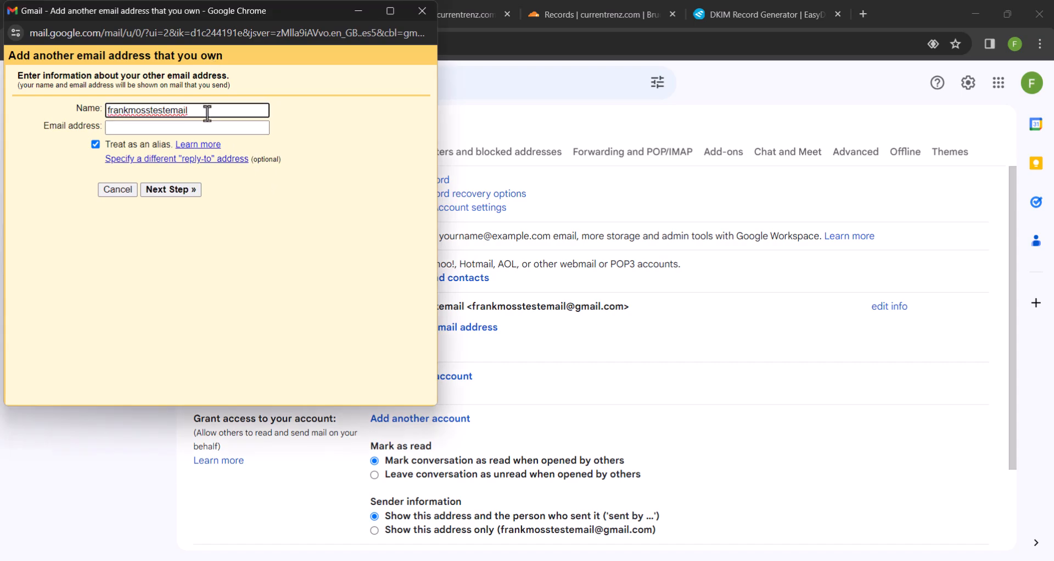
drag(207, 112, 102, 123)
key(BackSpace)
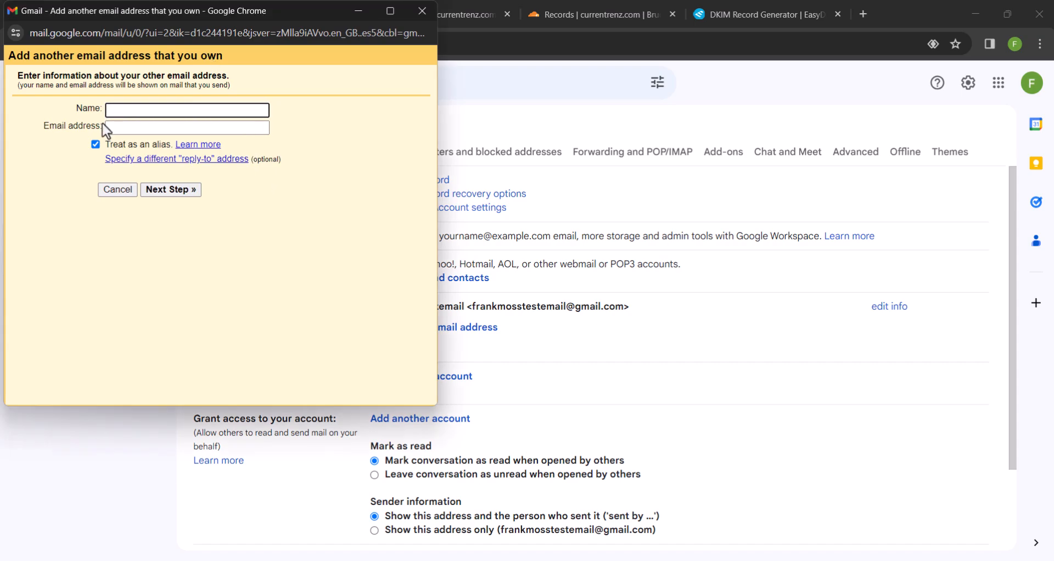
text(Frank Moss)
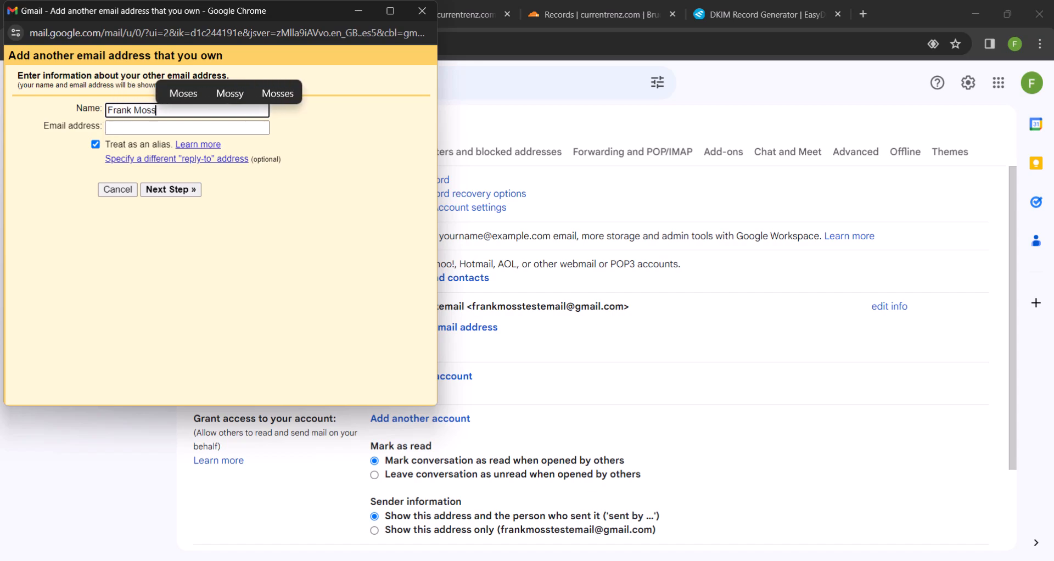
key(Tab)
key(shift+Tab)
key(Tab)
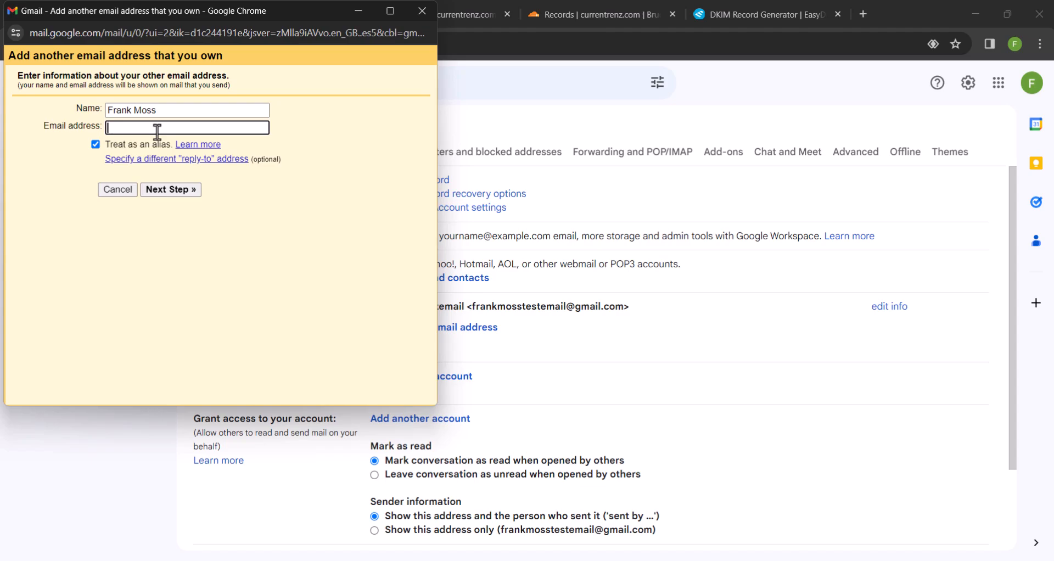
key(ctrl+v)
click(171, 190)
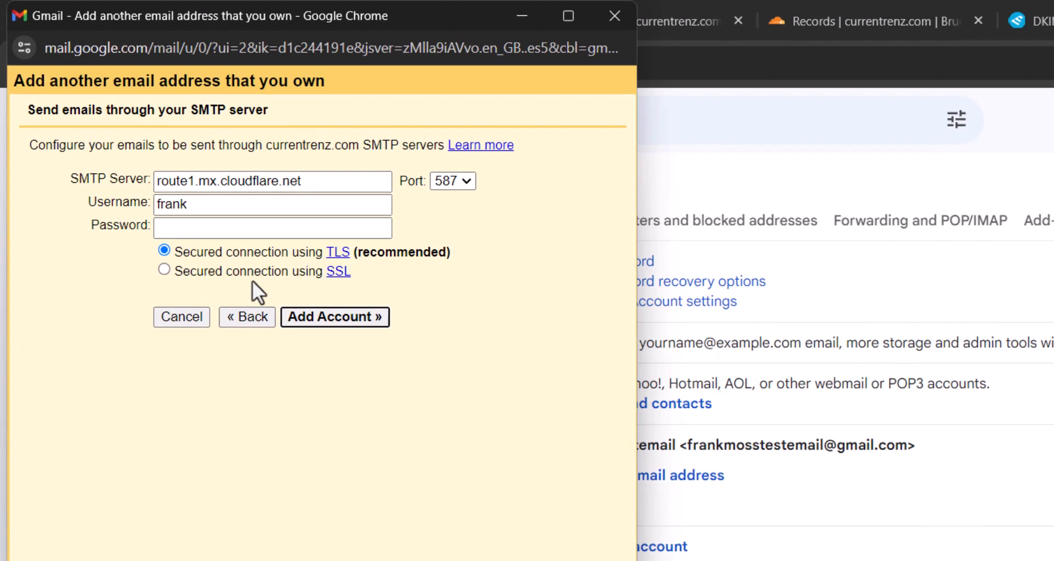
Set SMTP server smtp.gmail.com, port 465, and the Gmail address as username
click(325, 184)
key(ctrl+a)
key(BackSpace)
text(smtp.g)
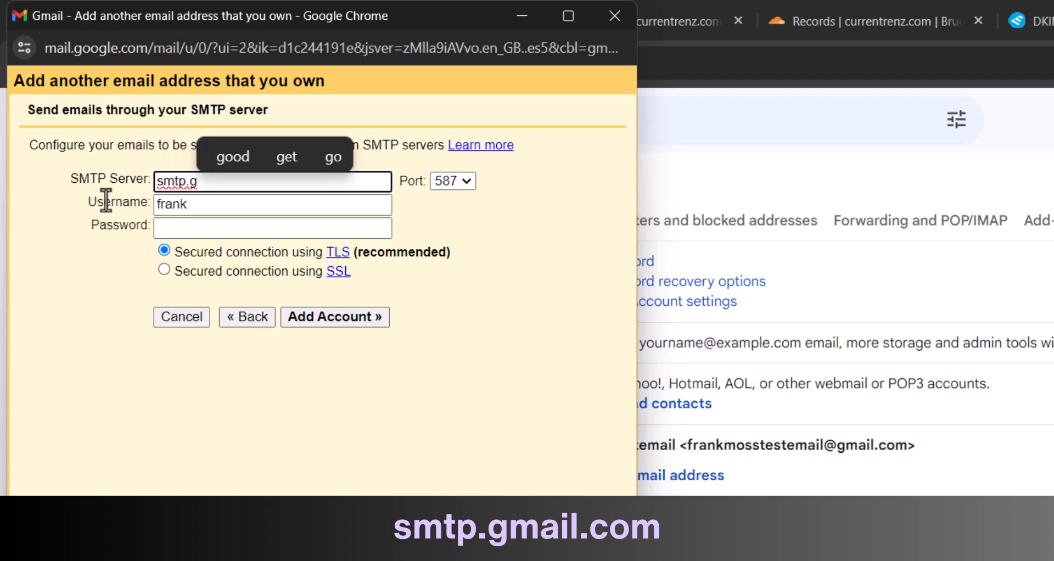
text(mail.com)
click(98, 277)
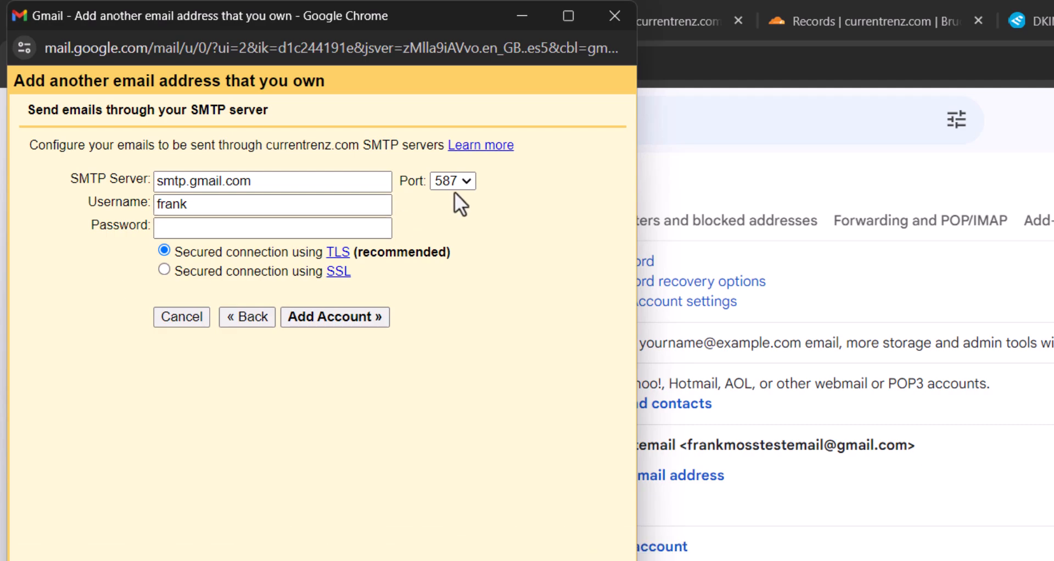
click(467, 181)
click(460, 216)
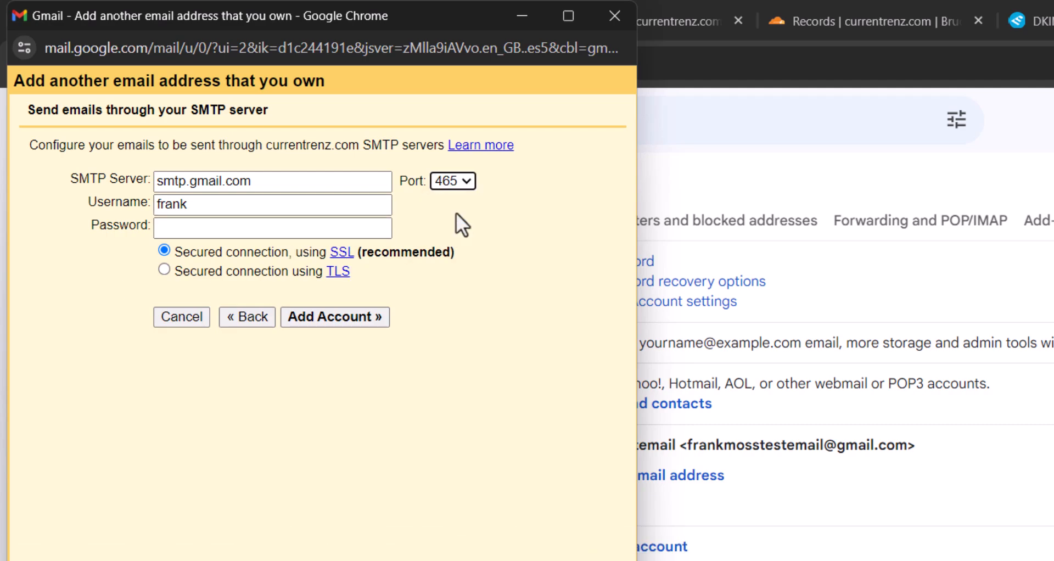
key(Tab)
key(BackSpace)
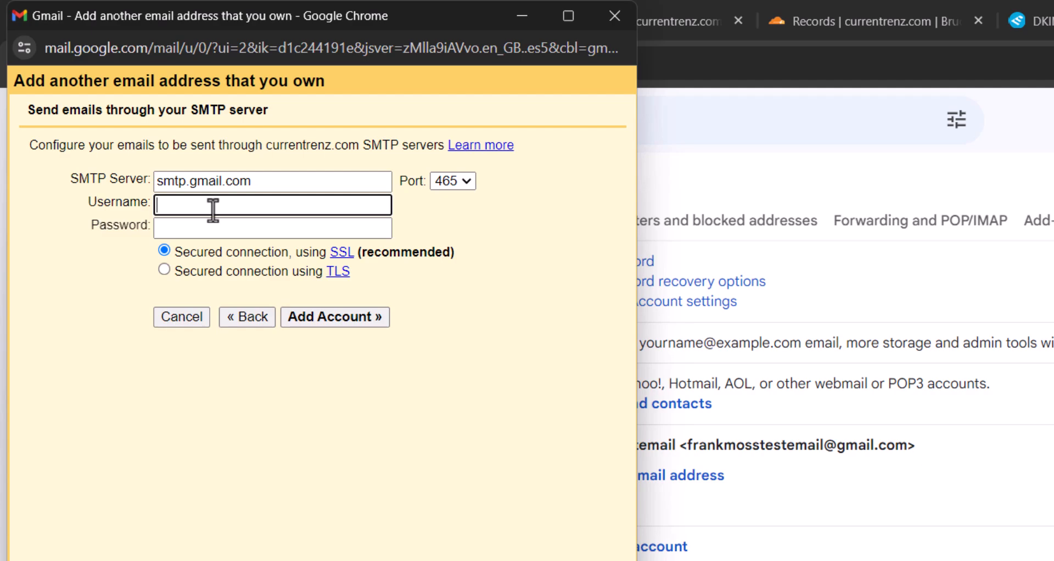
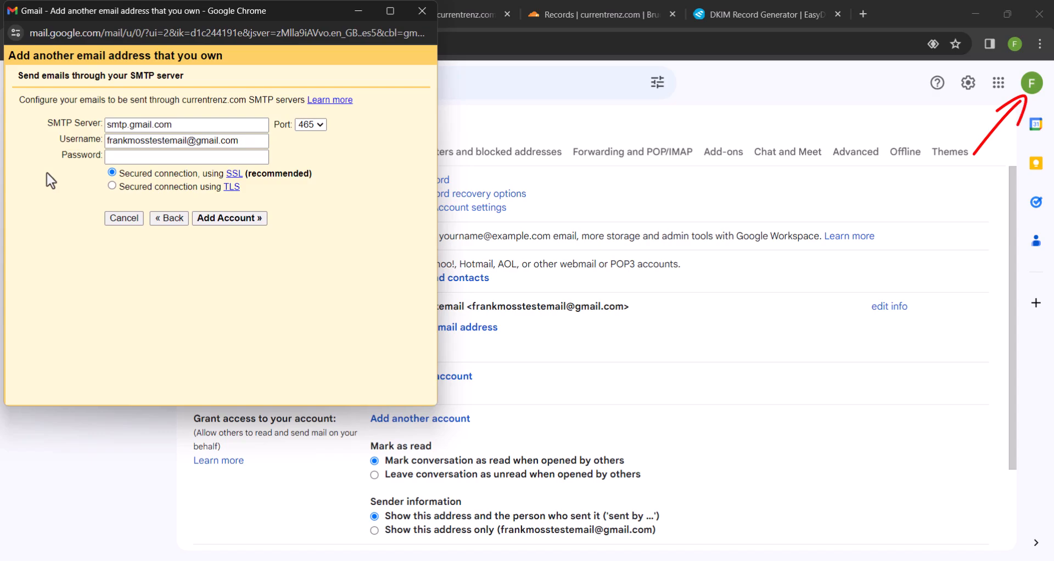
click(348, 9)
click(1031, 85)
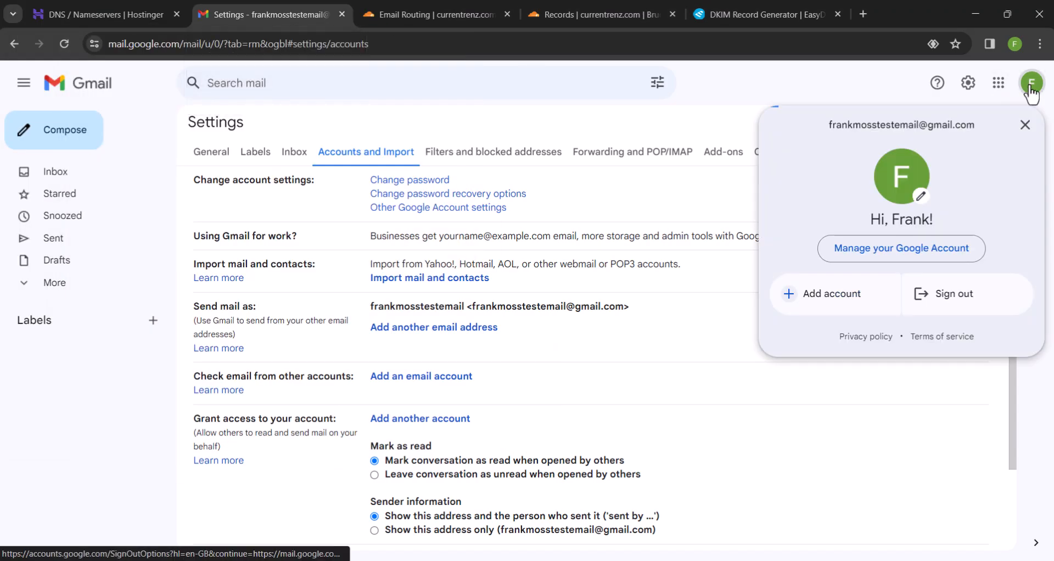
right_click(860, 250)
click(827, 257)
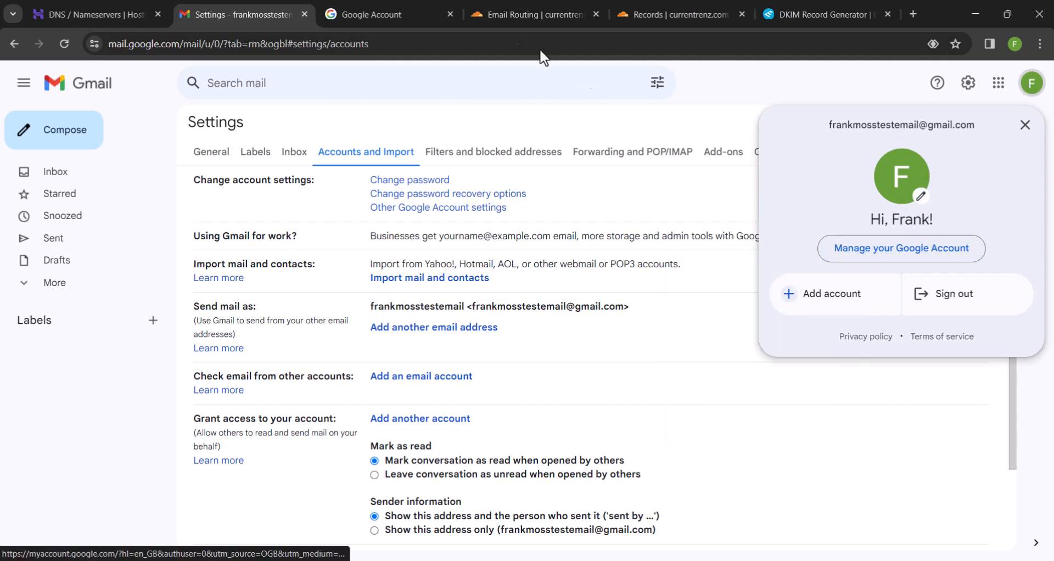
click(416, 9)
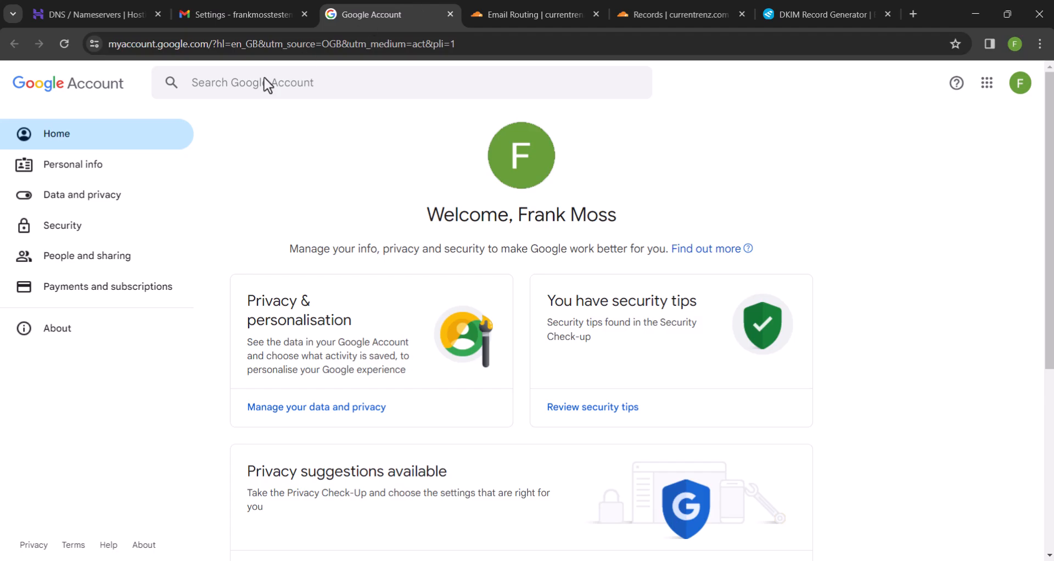
Search the Security settings for 'app' and open the App passwords page
click(80, 228)
scroll(205, 332, down, 3)
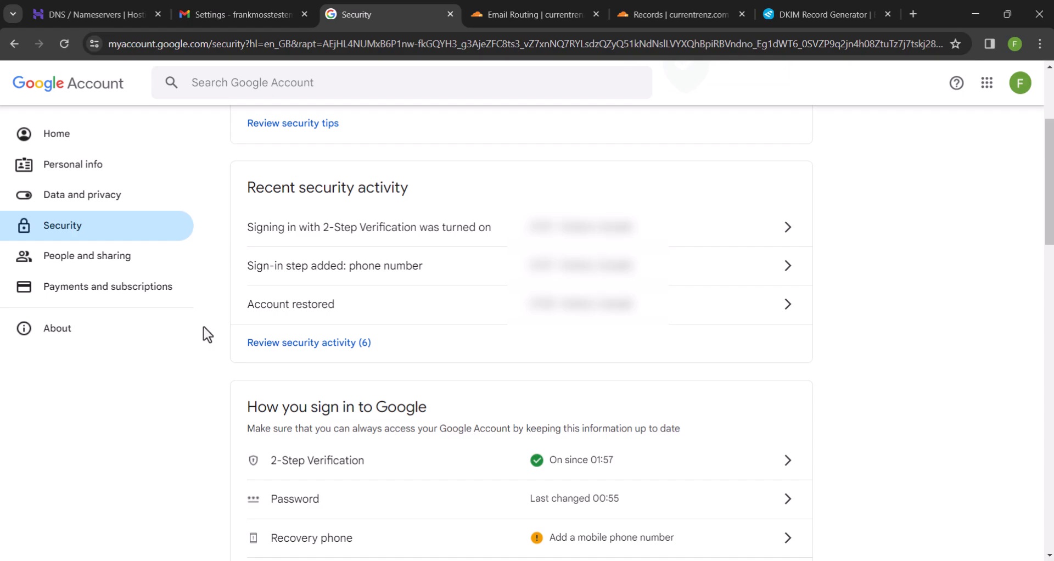
click(574, 85)
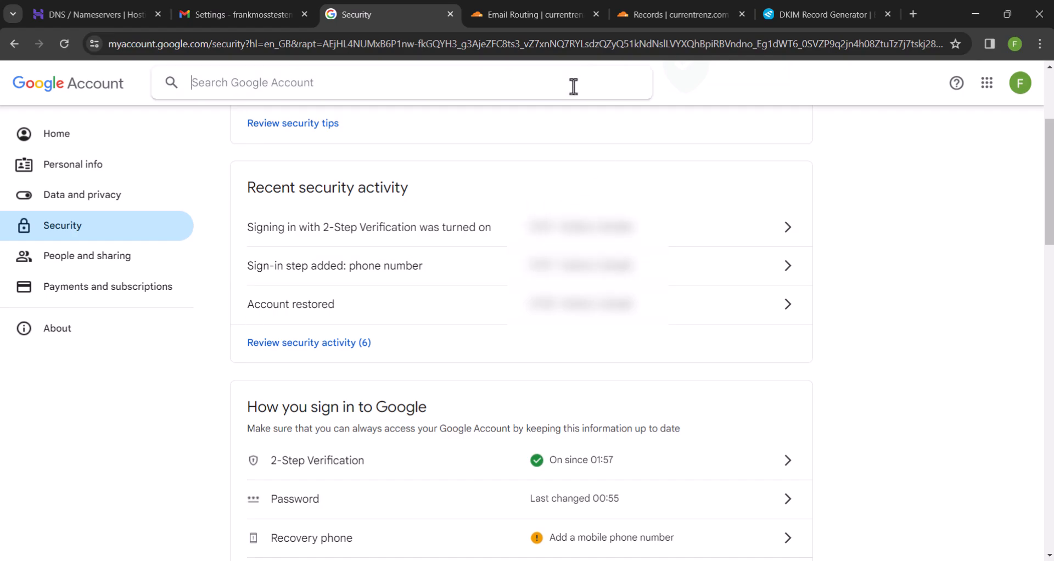
text(app)
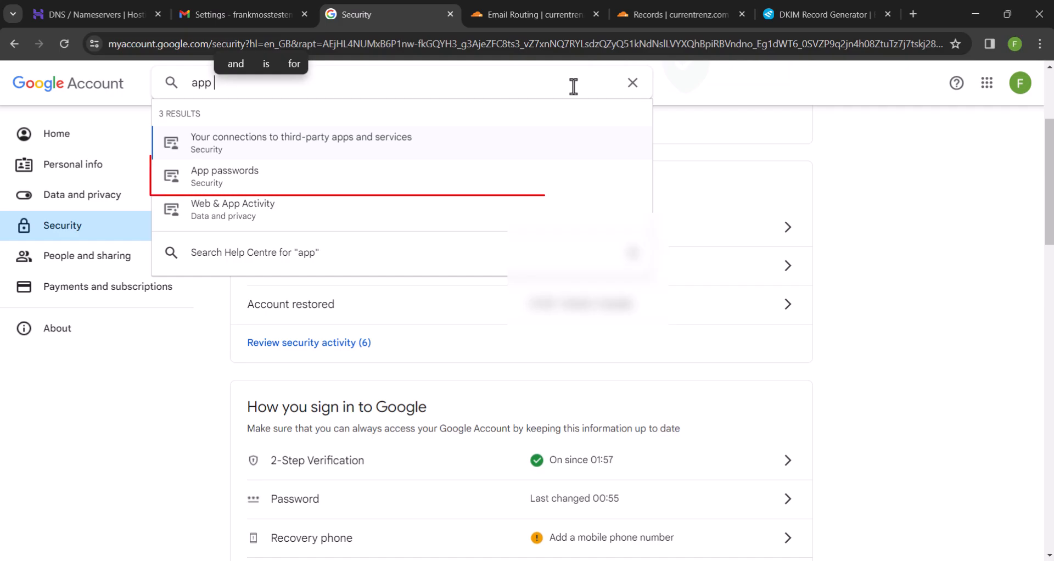
click(333, 178)
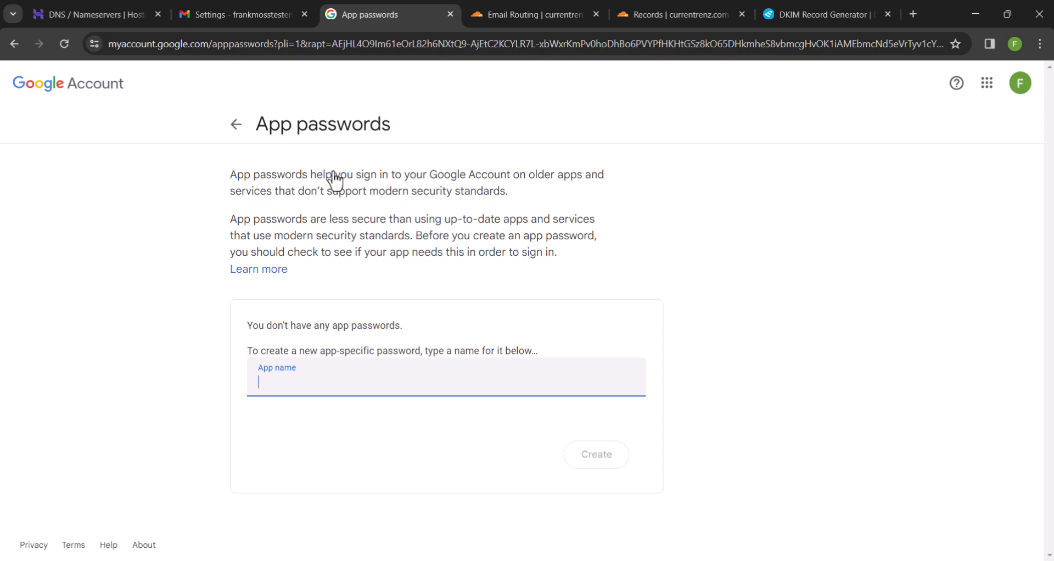
Create an app password named 'Custom email', copy it and close the dialog
text(Cus)
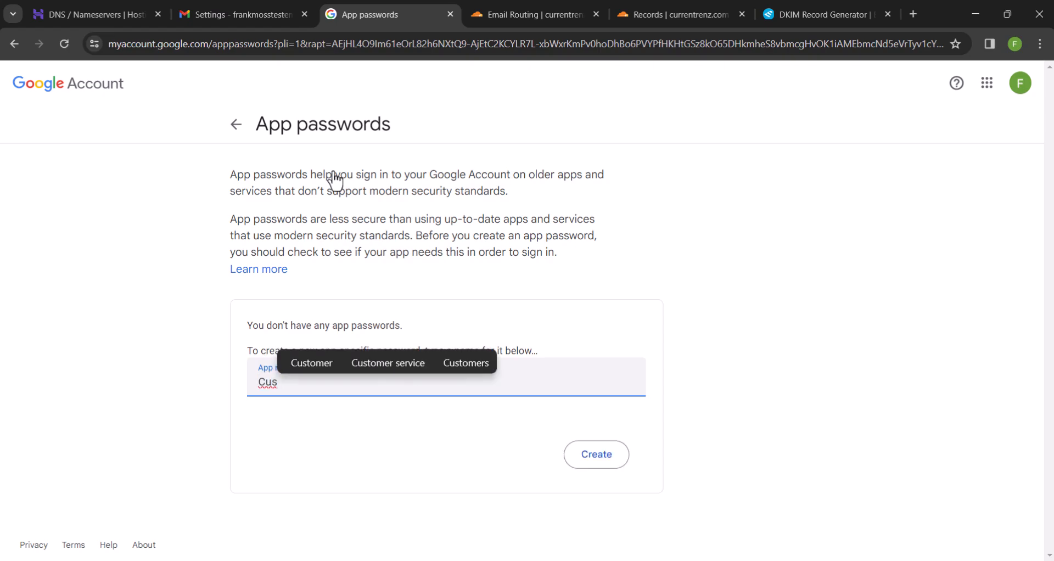
text(tom email)
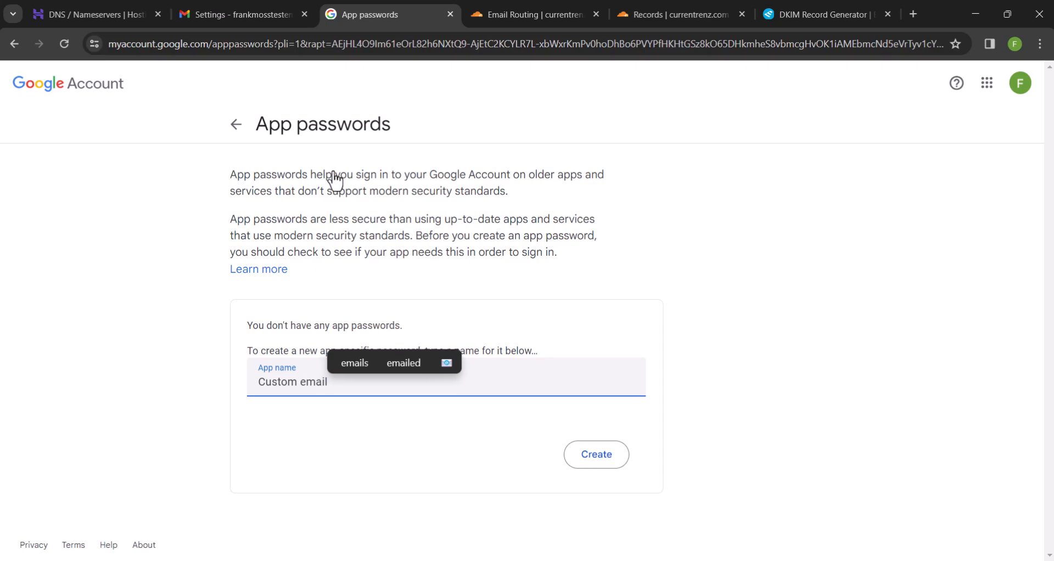
click(596, 457)
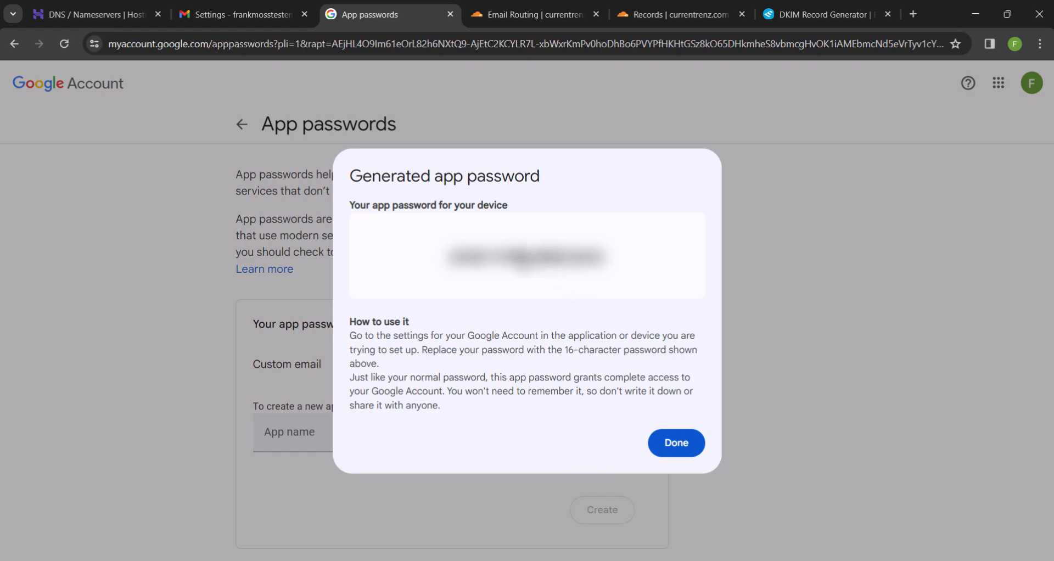
triple_click(524, 257)
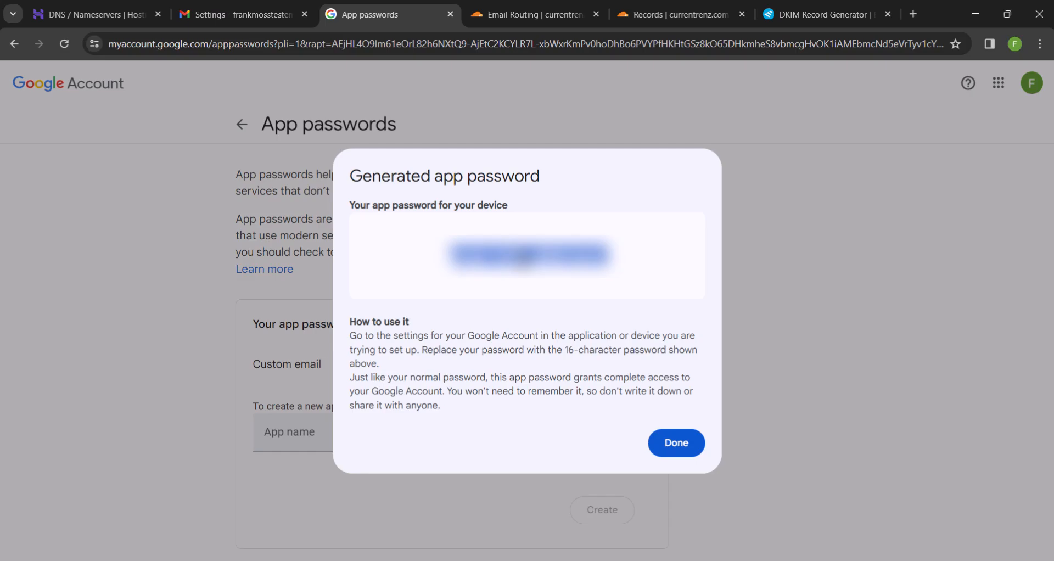
click(675, 447)
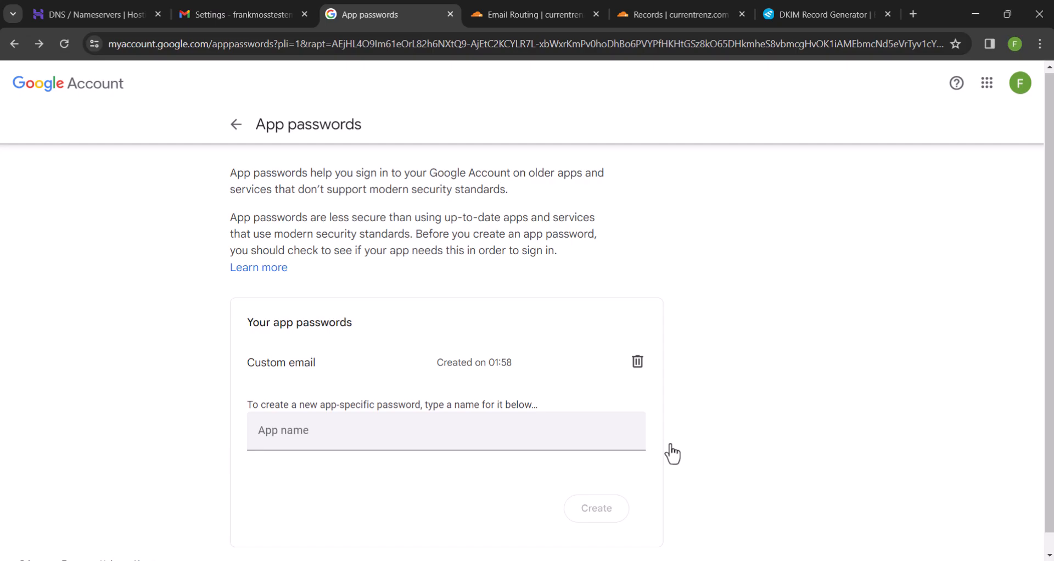
Paste the app password as the SMTP password, add the account, then return to the inbox
click(285, 12)
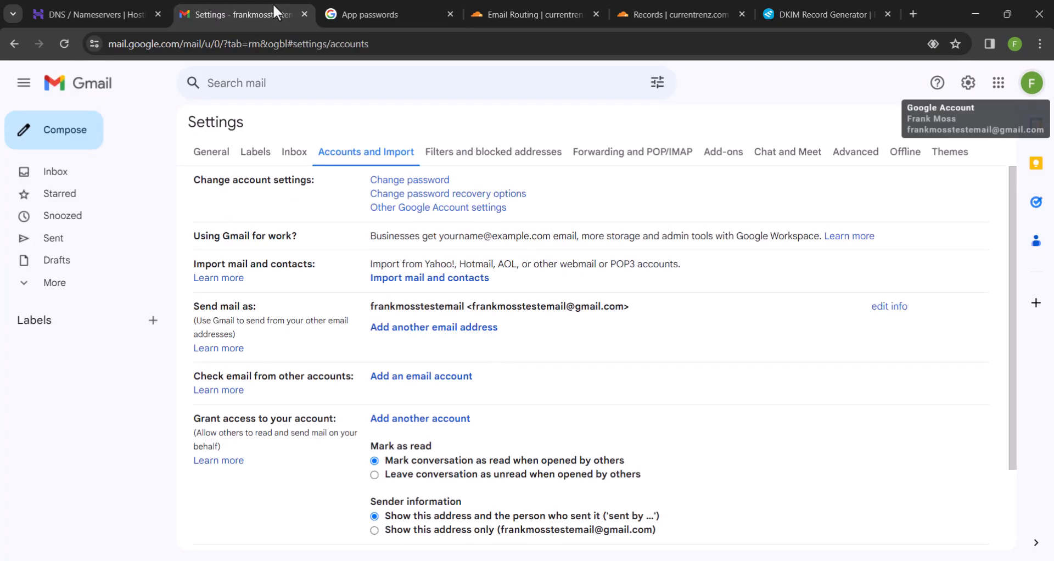
click(741, 507)
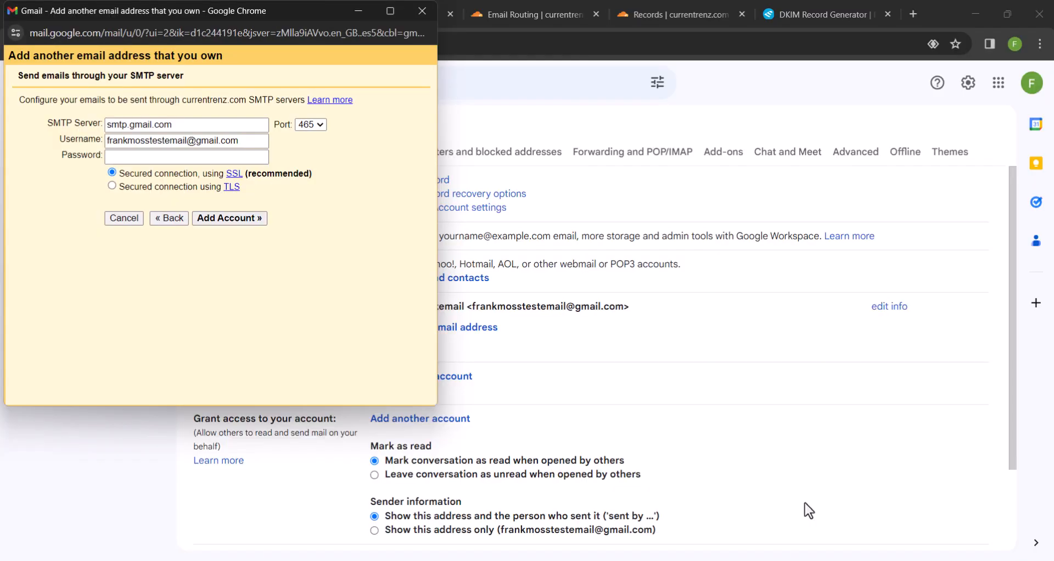
click(233, 158)
key(ctrl+v)
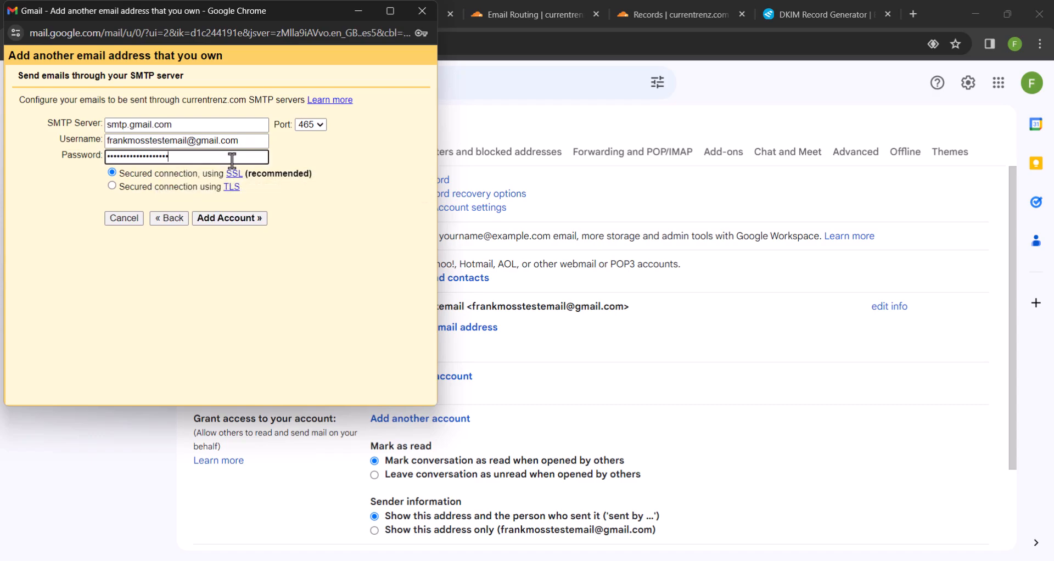
click(223, 219)
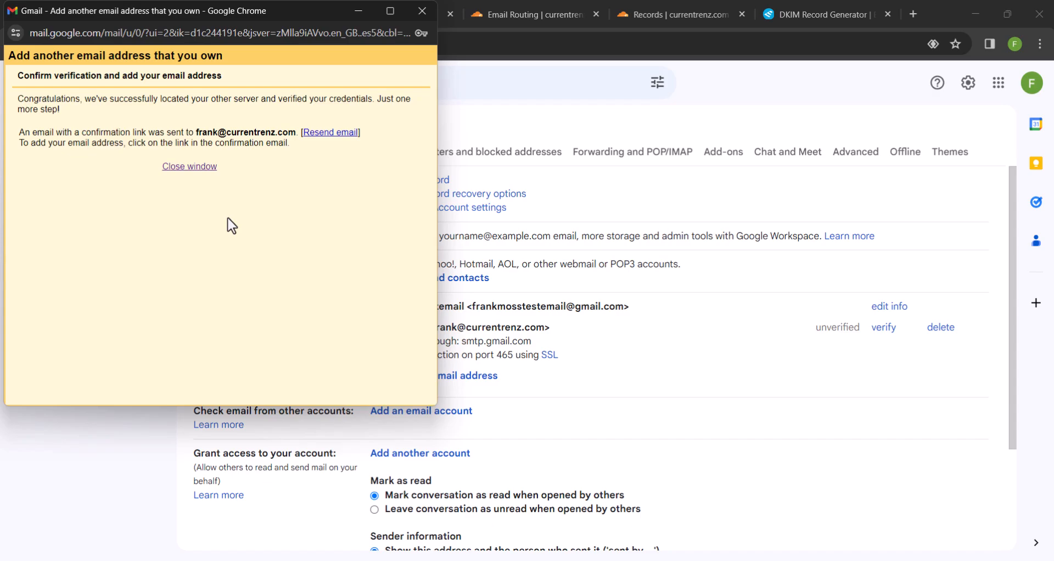
click(420, 11)
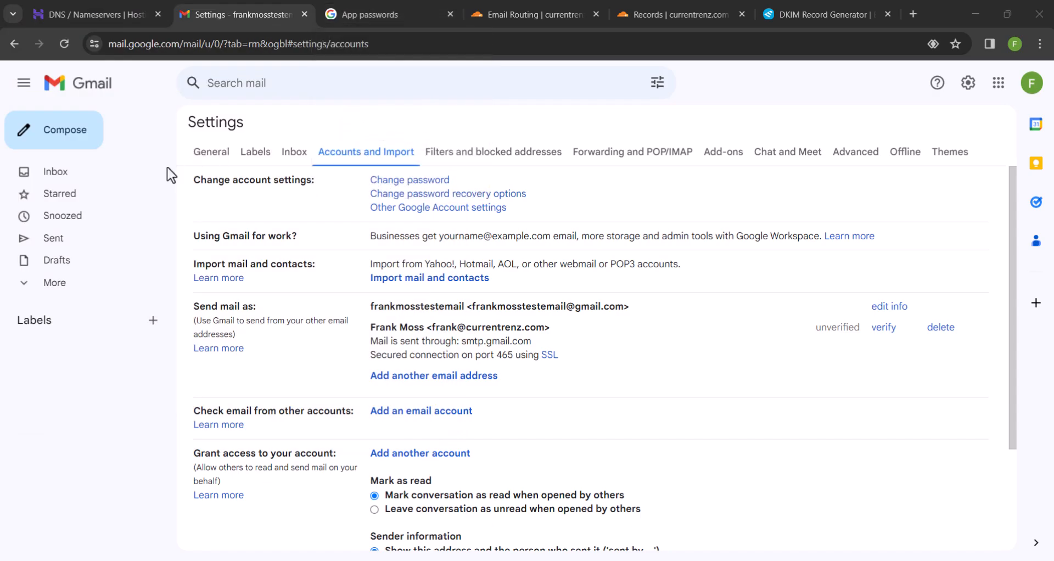
click(76, 176)
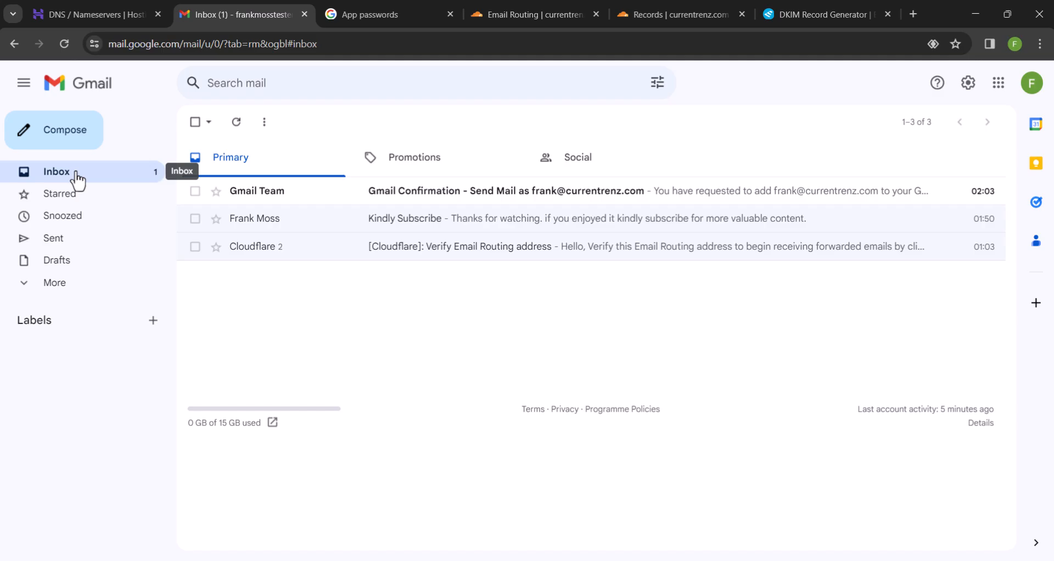
Open the Gmail Confirmation email and confirm the send-as request through its link
click(387, 199)
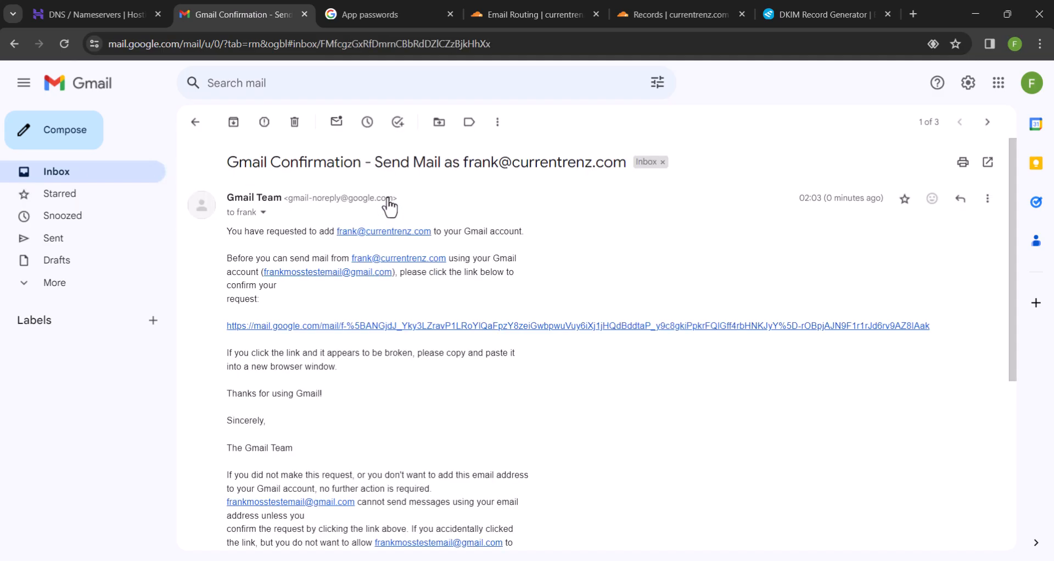
click(354, 328)
click(65, 201)
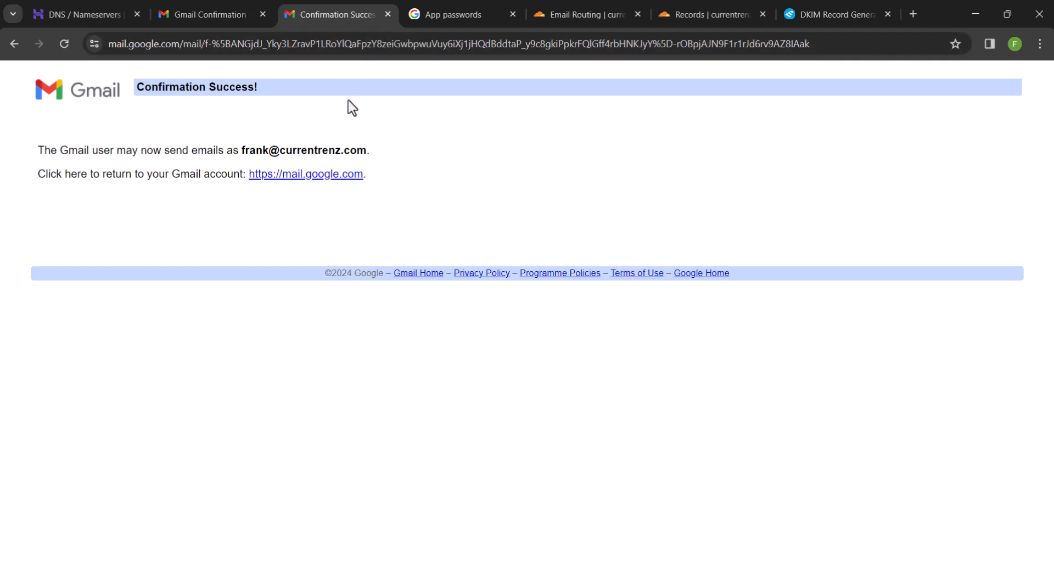
Close the confirmation and App passwords tabs and start a new message from the inbox
click(387, 15)
click(387, 14)
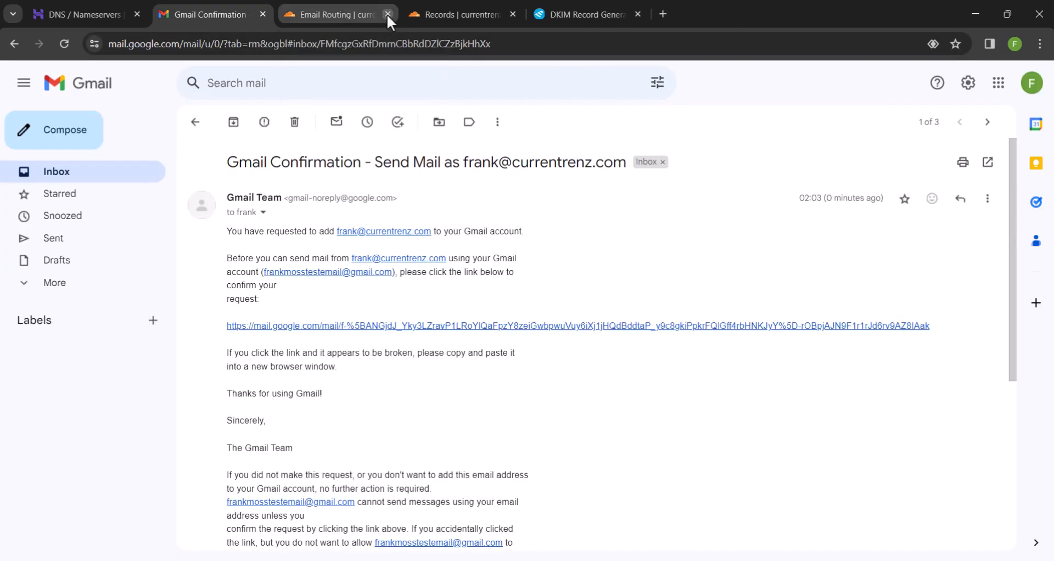
click(90, 175)
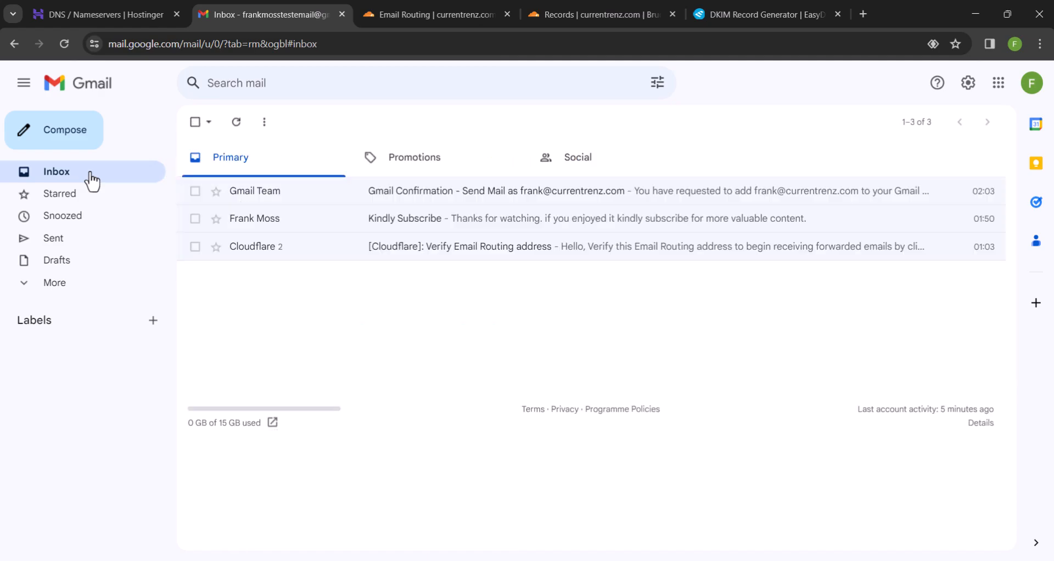
click(56, 140)
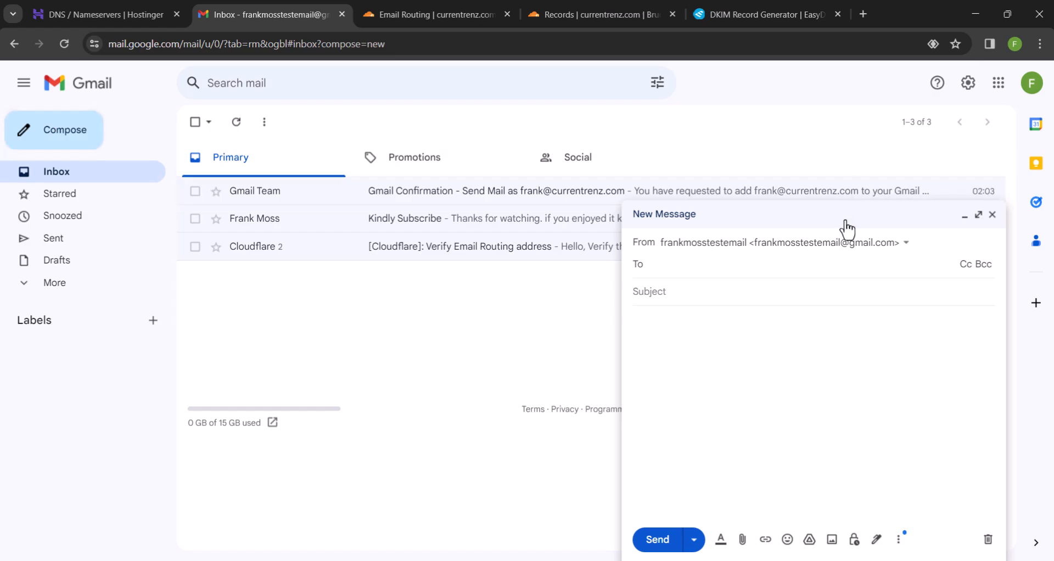
Send from the currentrenz.com address and add the test Gmail address as a Bcc recipient
click(808, 245)
click(793, 289)
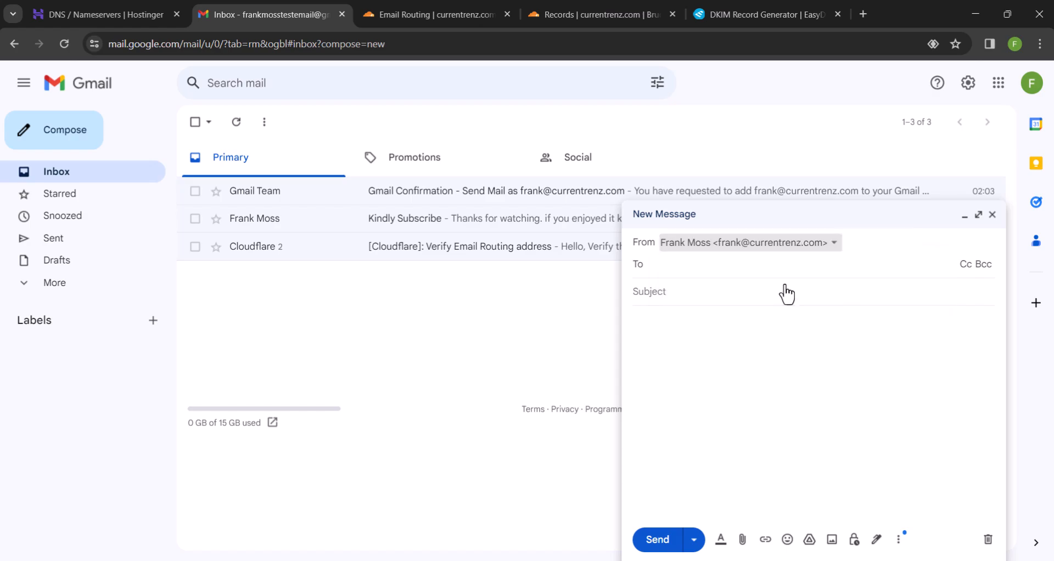
click(983, 265)
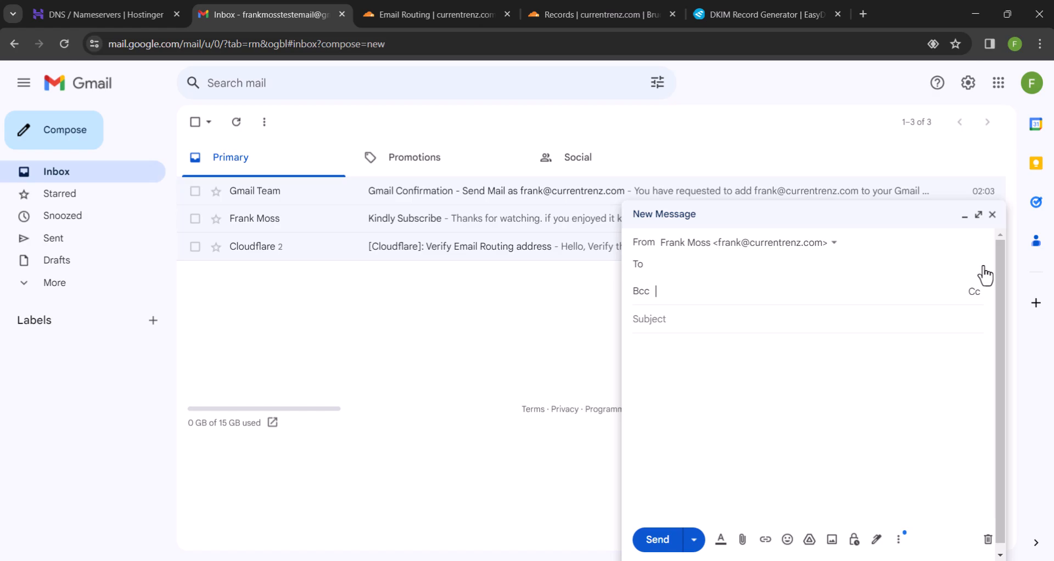
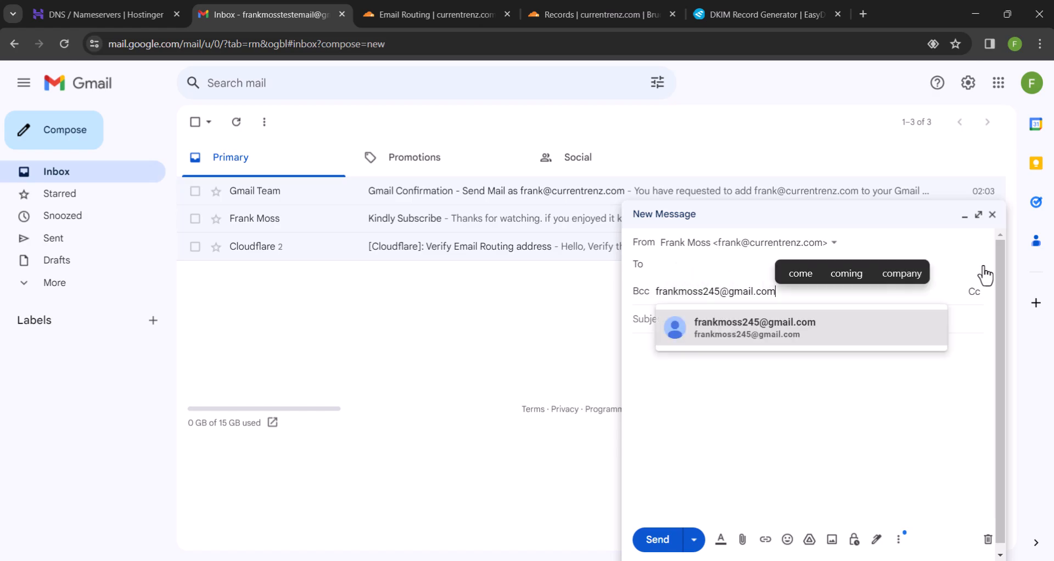
click(755, 347)
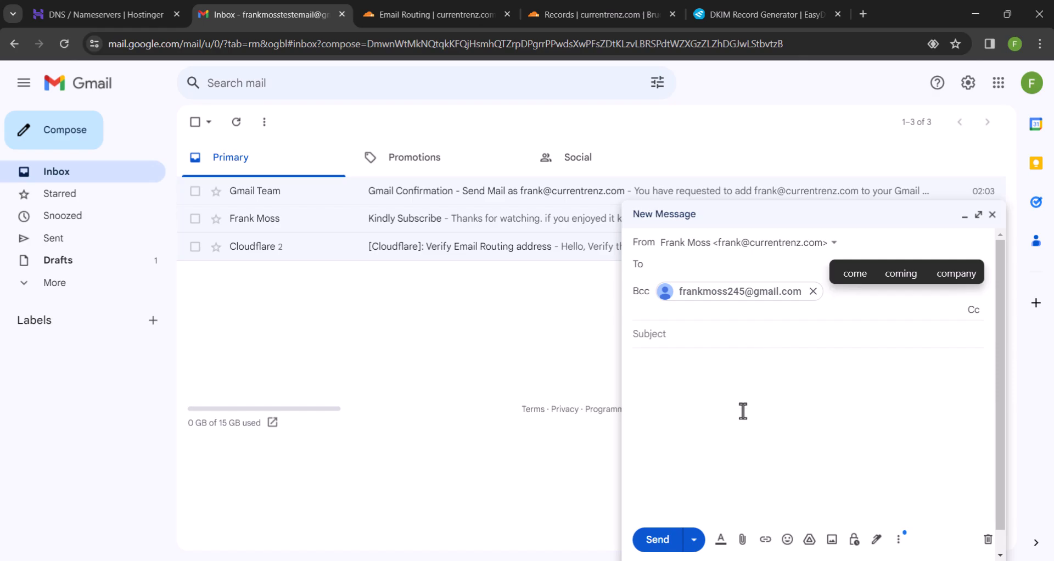
Load temp-mail.org in a new browser tab
click(864, 14)
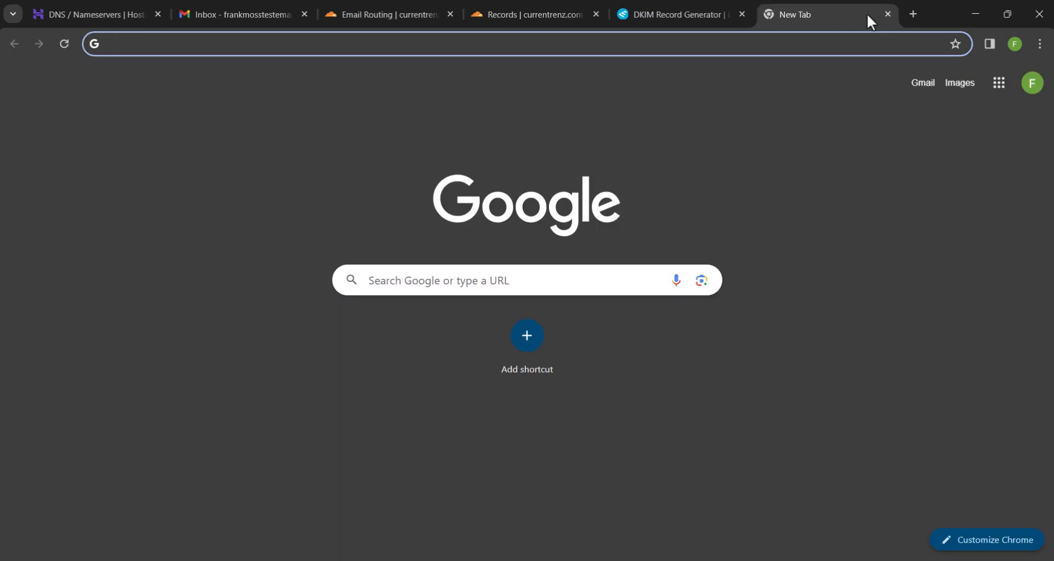
text(temp-email)
key(BackSpace)
key(BackSpace)
key(BackSpace)
key(BackSpace)
key(BackSpace)
text(mail.org api)
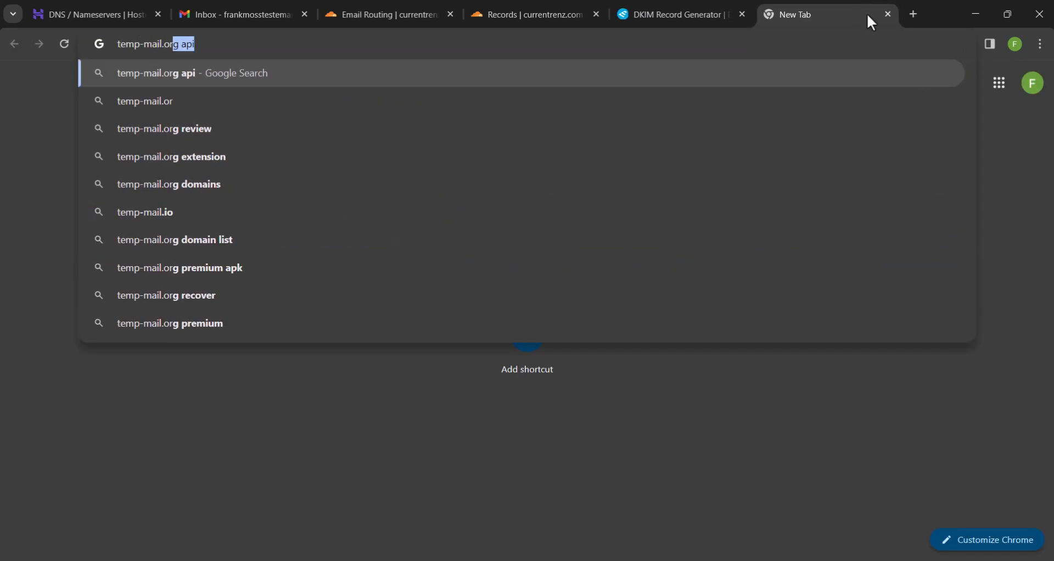
key(Return)
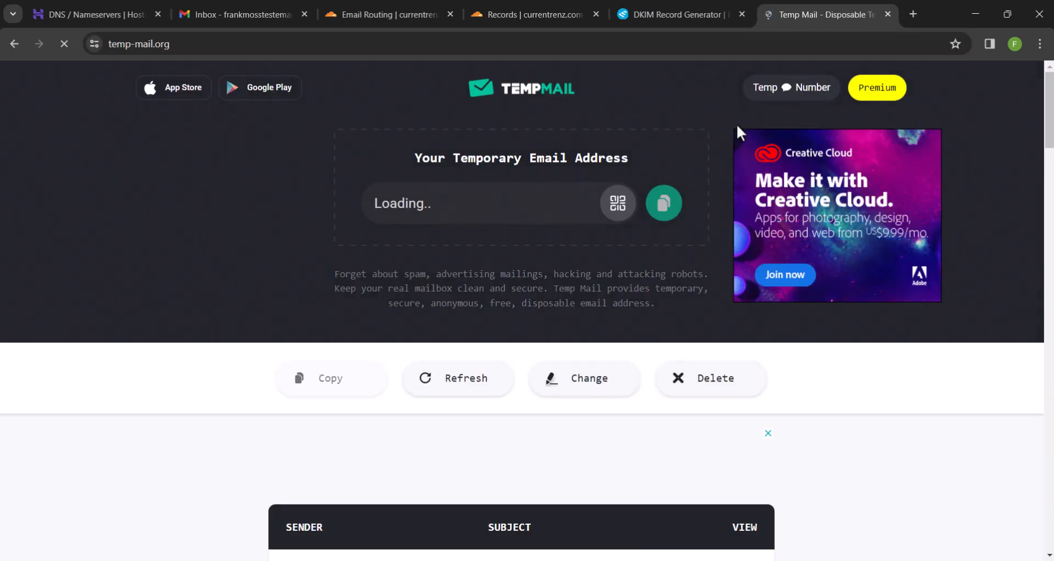
Copy the temporary address and paste it into the Gmail draft's Bcc field
click(665, 205)
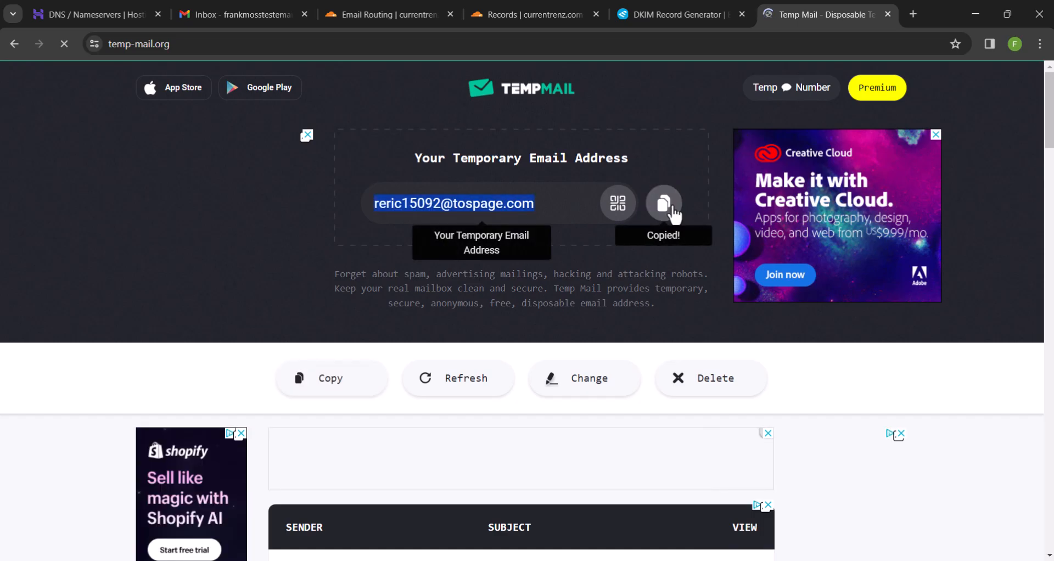
click(663, 204)
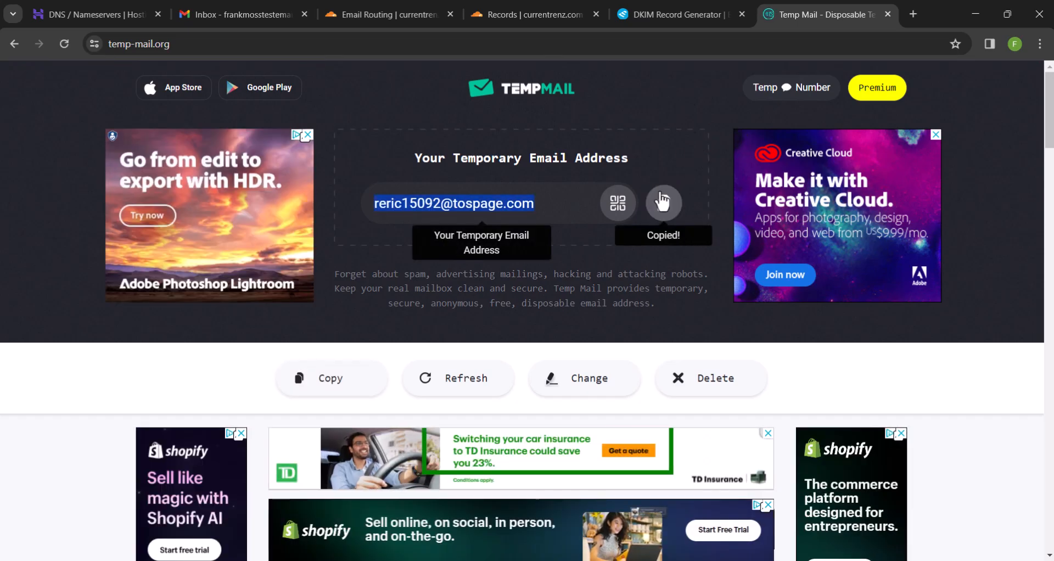
click(258, 10)
key(ctrl+v)
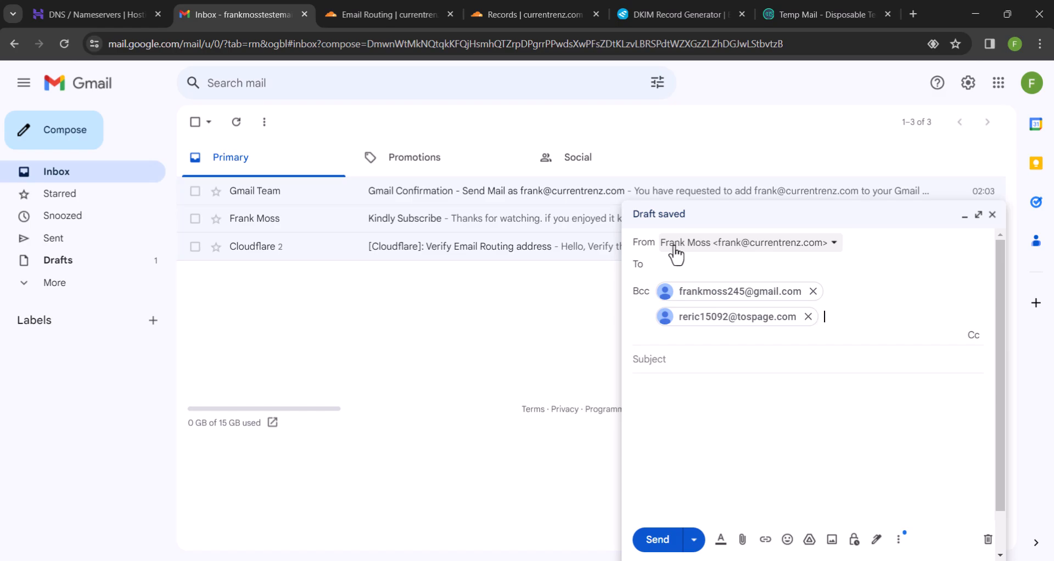
Give the message subject 'Congrats!' and body 'Thanks for watching till this end.' and send it
click(651, 357)
text(Congrats!)
key(Tab)
text(Thanks for watching this)
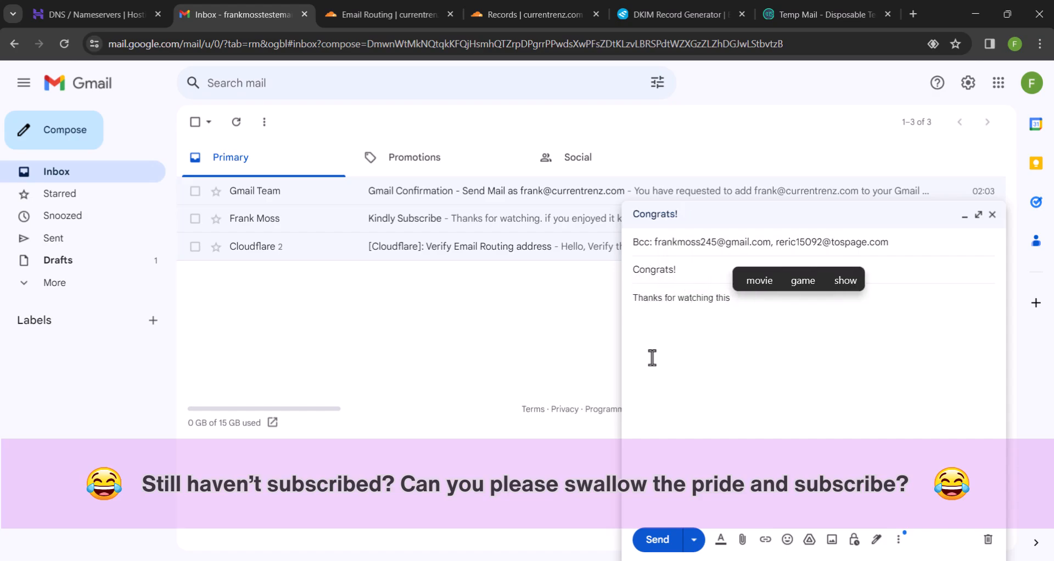
key(BackSpace)
key(BackSpace)
key(BackSpace)
key(BackSpace)
text(till this end.)
click(468, 338)
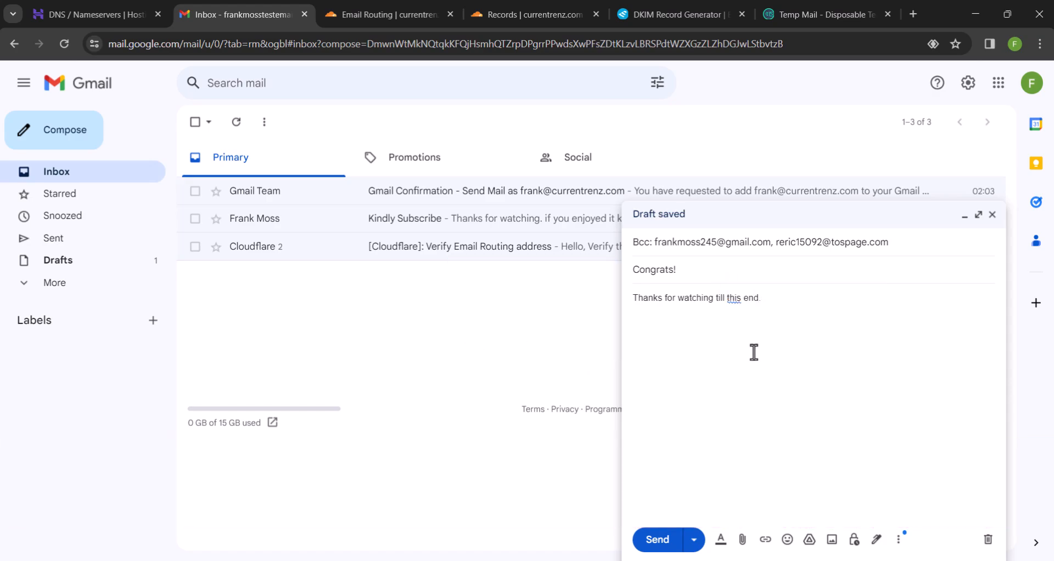
click(666, 545)
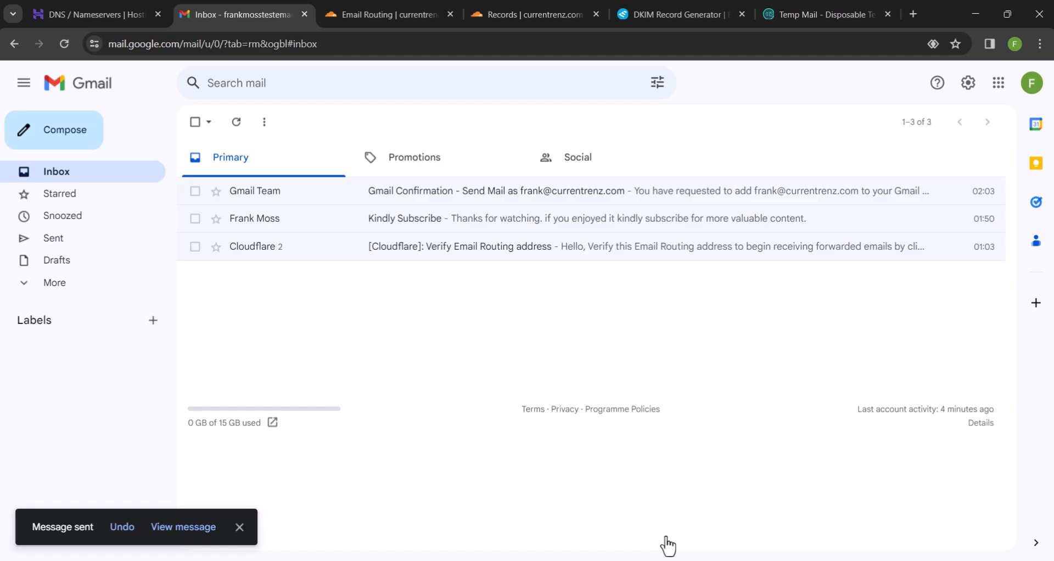
Open the received Congrats! message in the Temp Mail inbox and read it
click(854, 16)
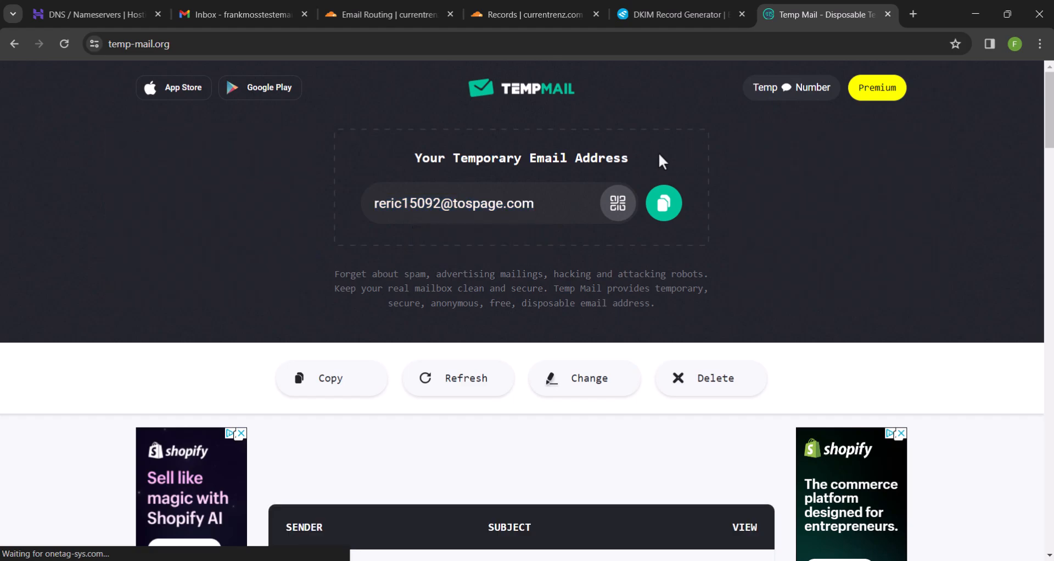
scroll(658, 152, down, 2)
scroll(658, 153, down, 1)
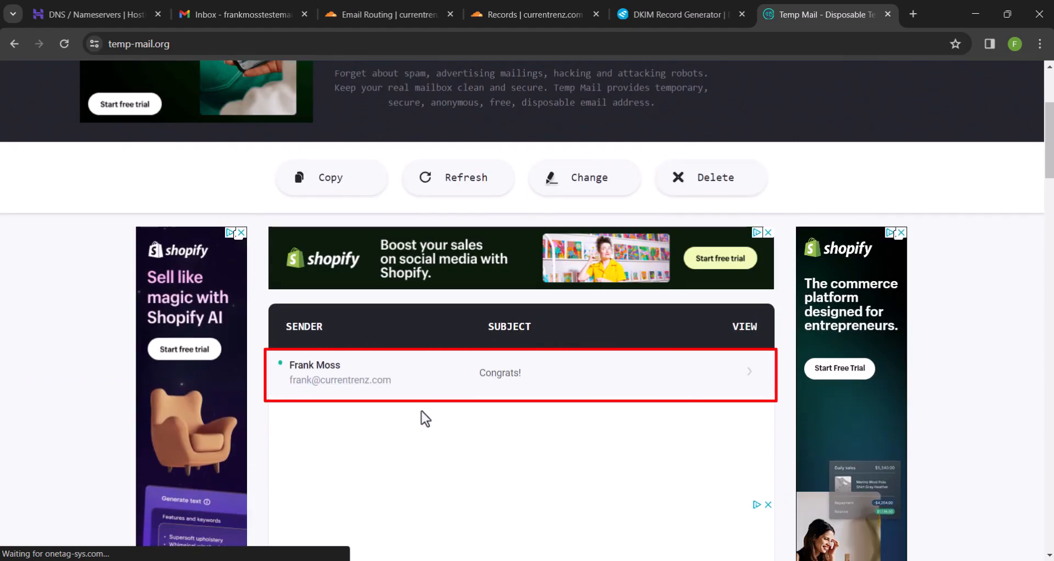
click(484, 374)
scroll(485, 379, down, 3)
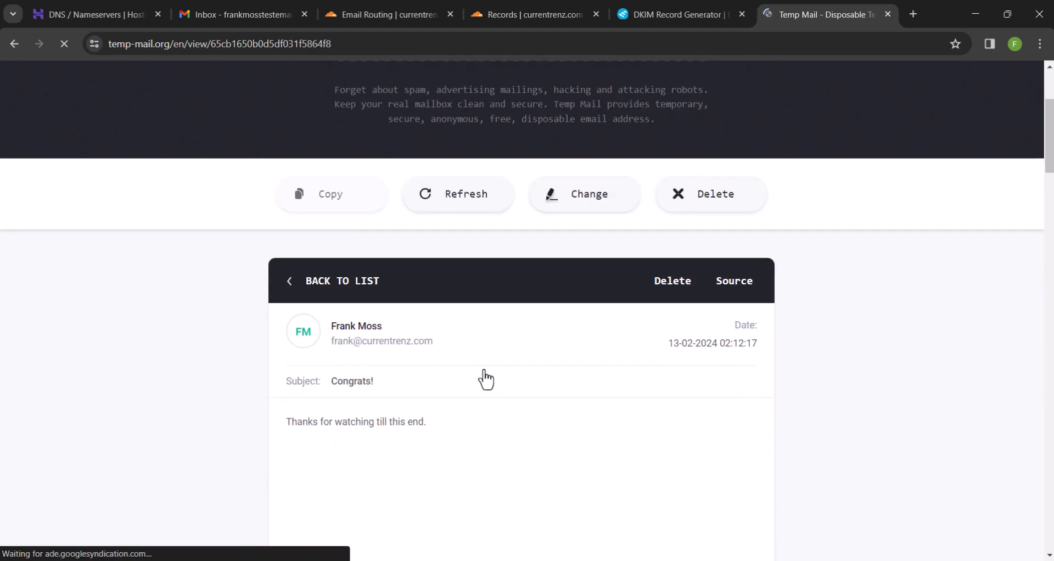
scroll(486, 378, down, 2)
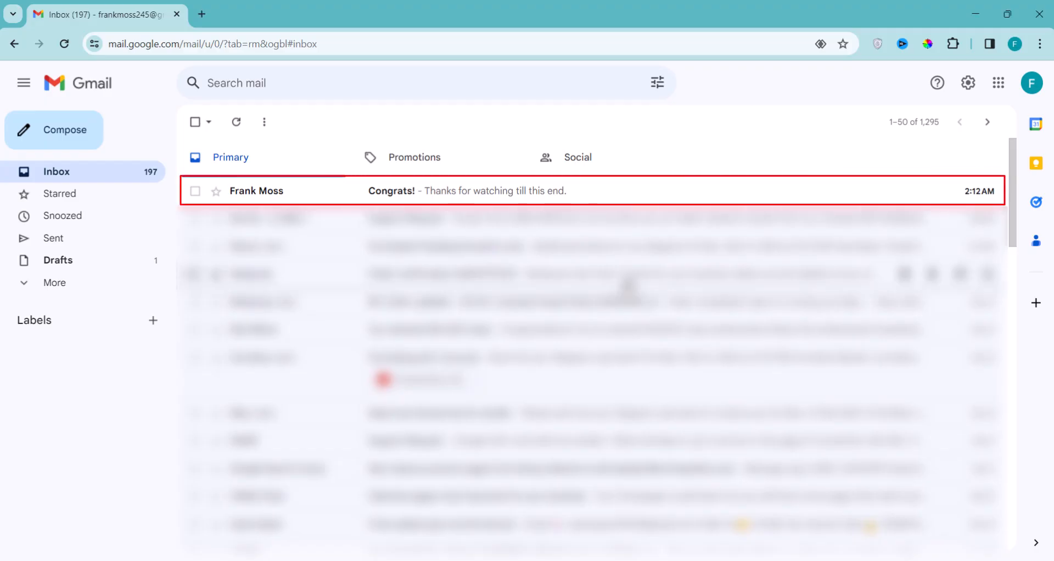
Open the Congrats! message in Gmail and expand its sender and recipient details
click(500, 192)
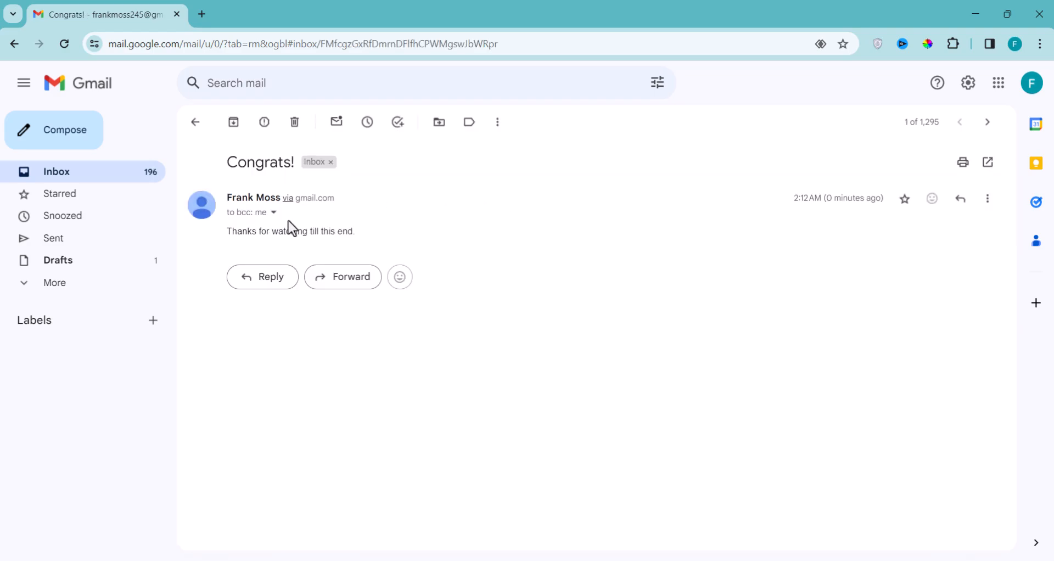
click(274, 212)
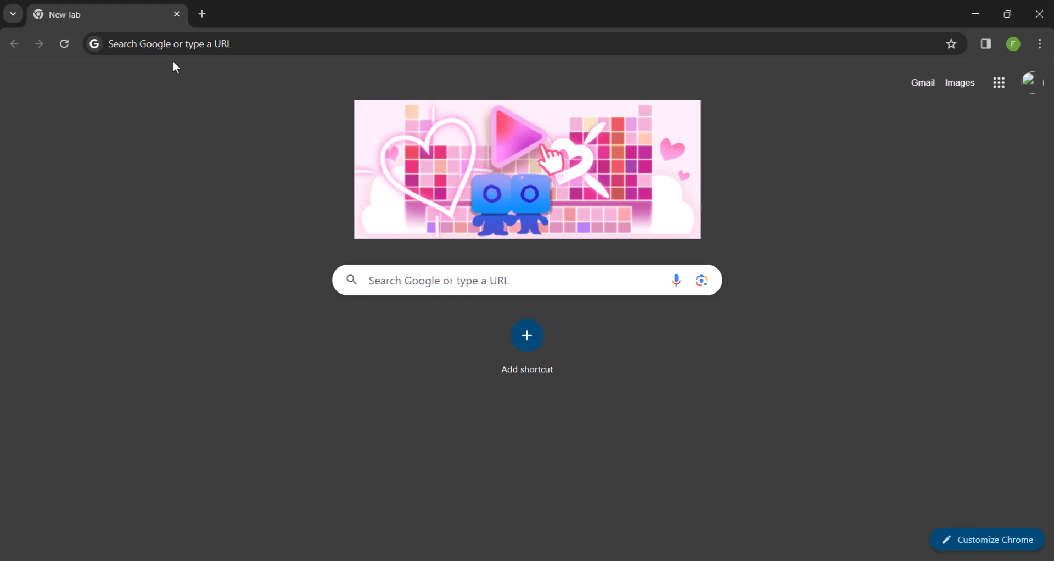
Go to mail.com and start the free sign-up from the Business email page
click(155, 43)
text(mail.com)
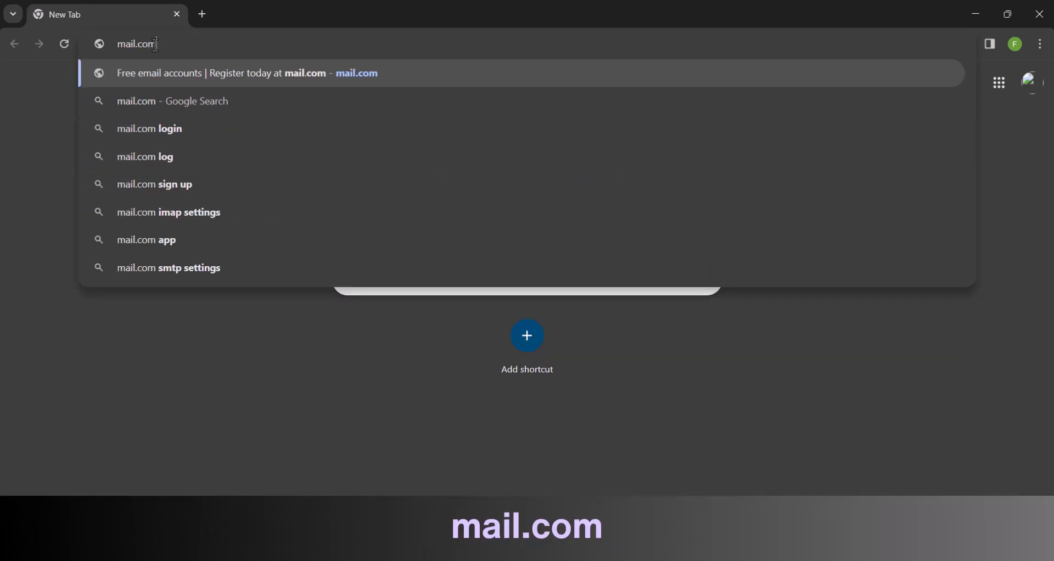
key(Return)
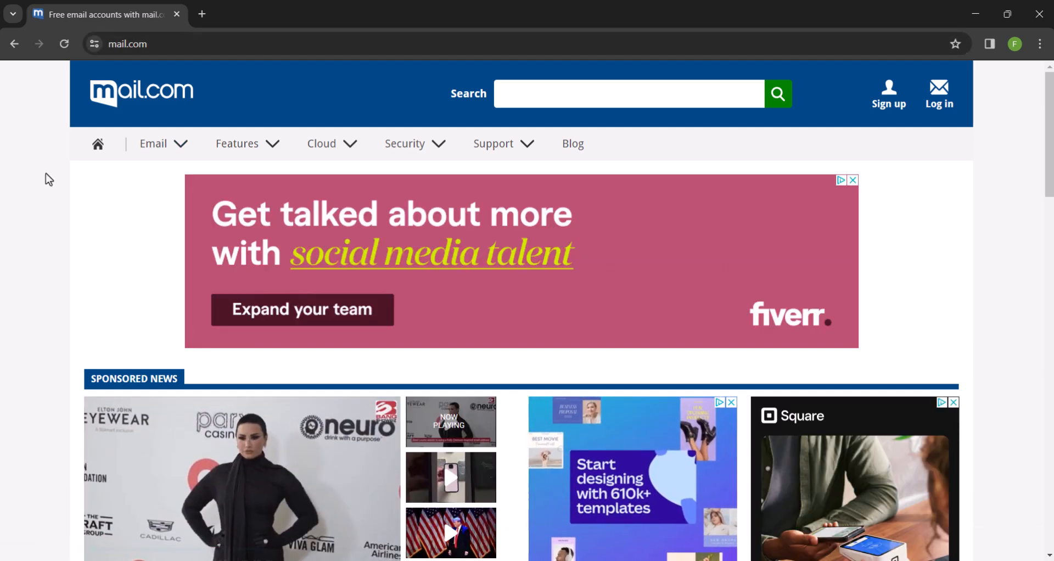
click(166, 145)
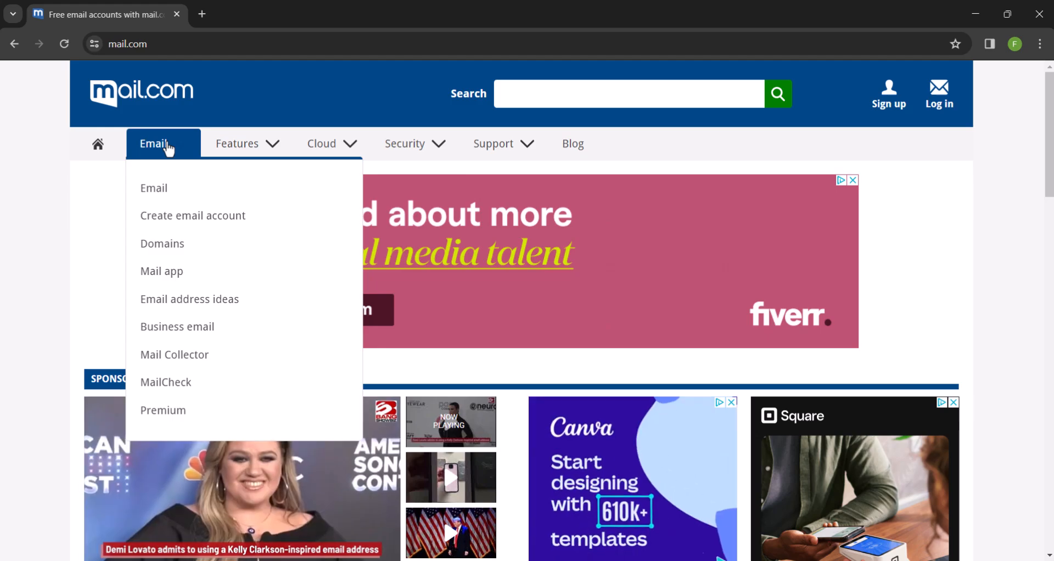
click(184, 328)
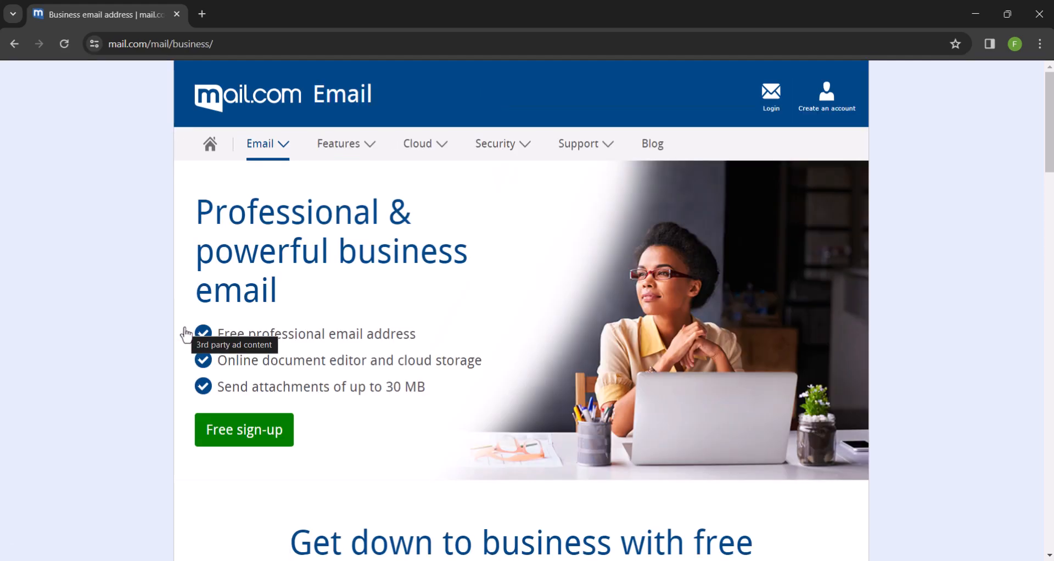
click(221, 427)
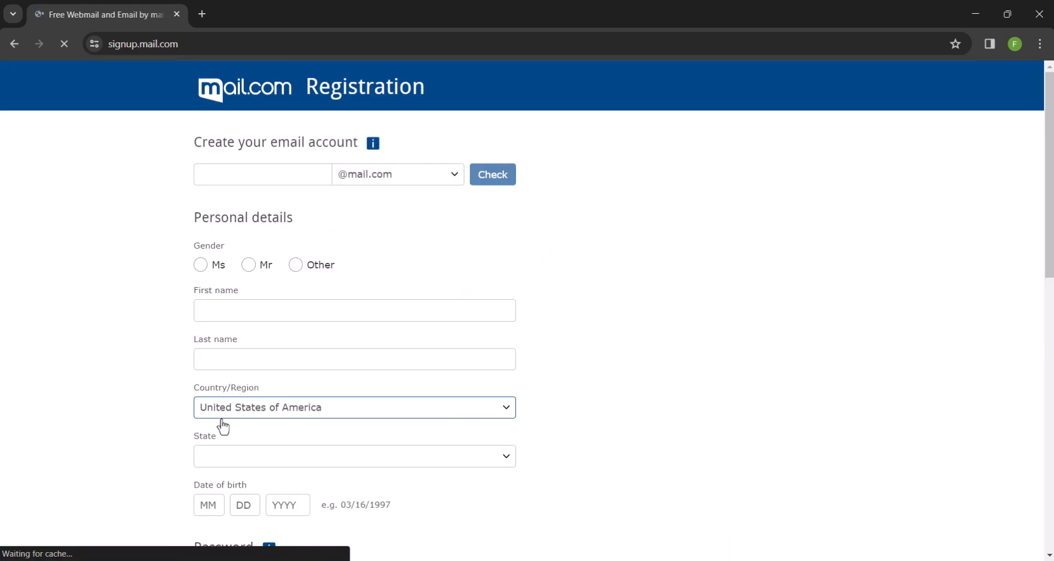
click(405, 181)
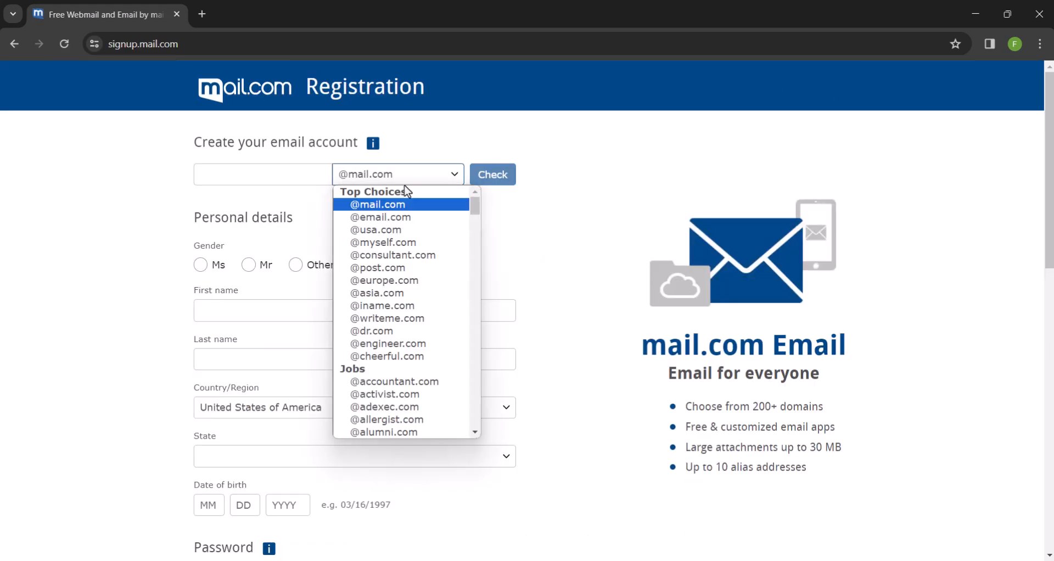
mouse_move(475, 215)
mouse_down()
mouse_move(478, 241)
mouse_move(471, 205)
mouse_up()
click(410, 208)
click(298, 176)
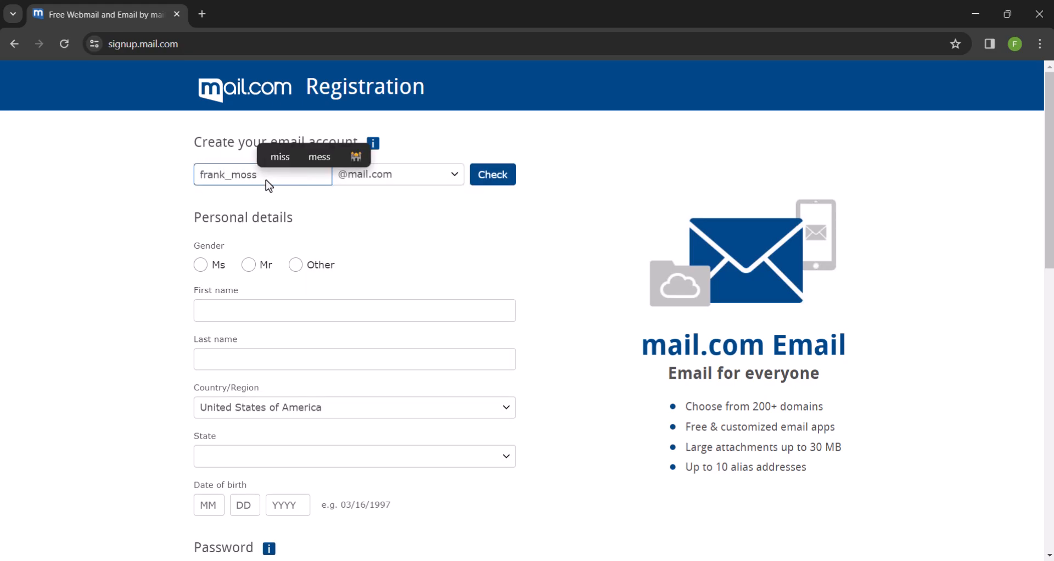
click(170, 189)
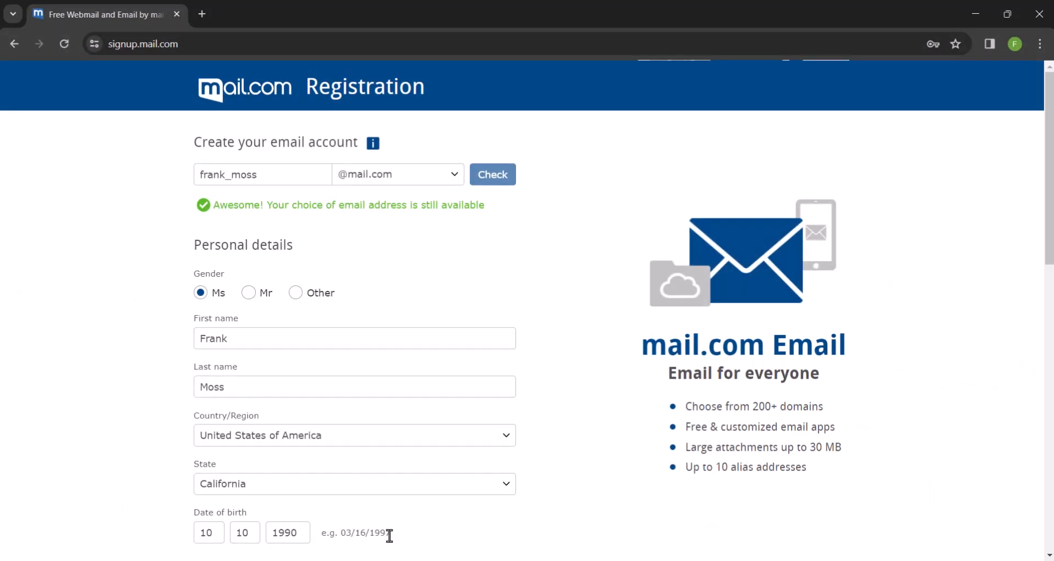
scroll(389, 536, down, 5)
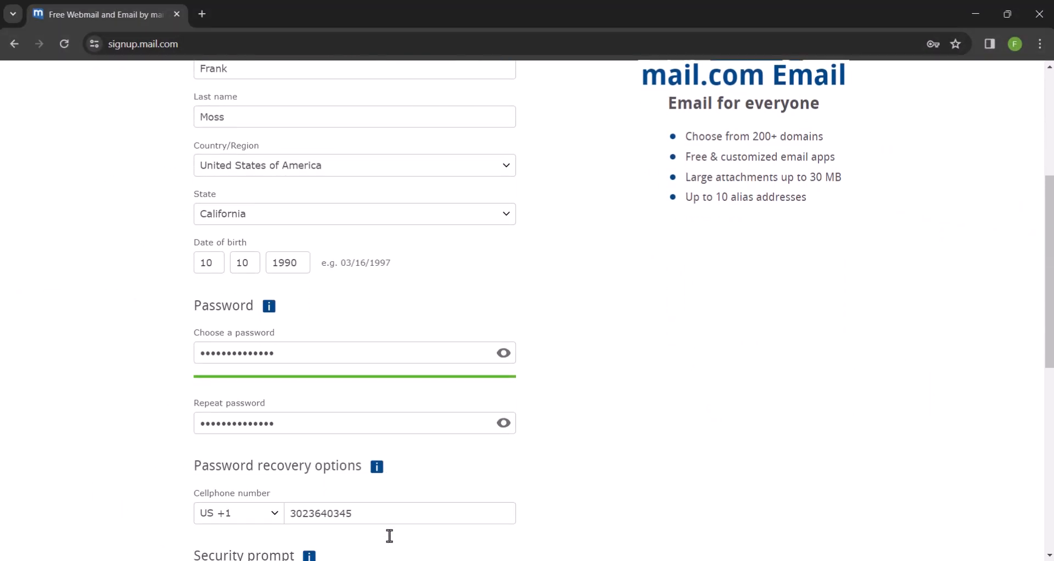
scroll(389, 535, down, 7)
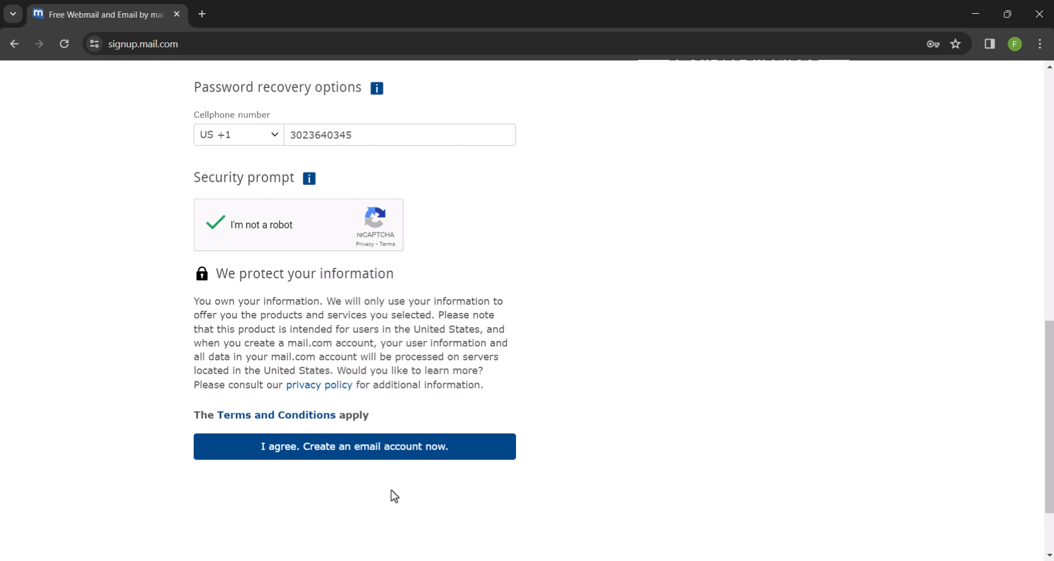
Create and activate the free mail.com account, then copy its new email address
click(349, 458)
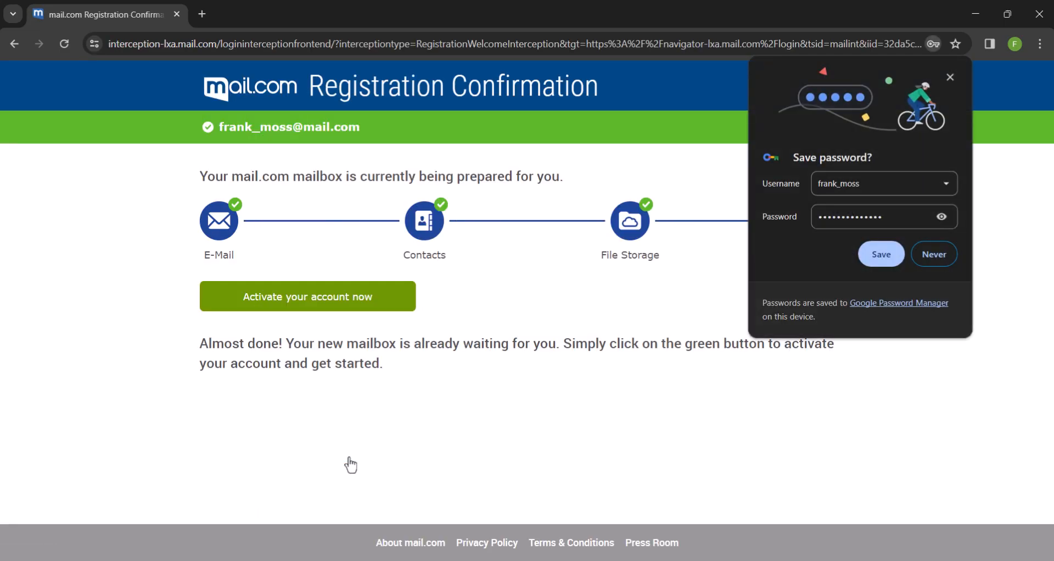
click(353, 299)
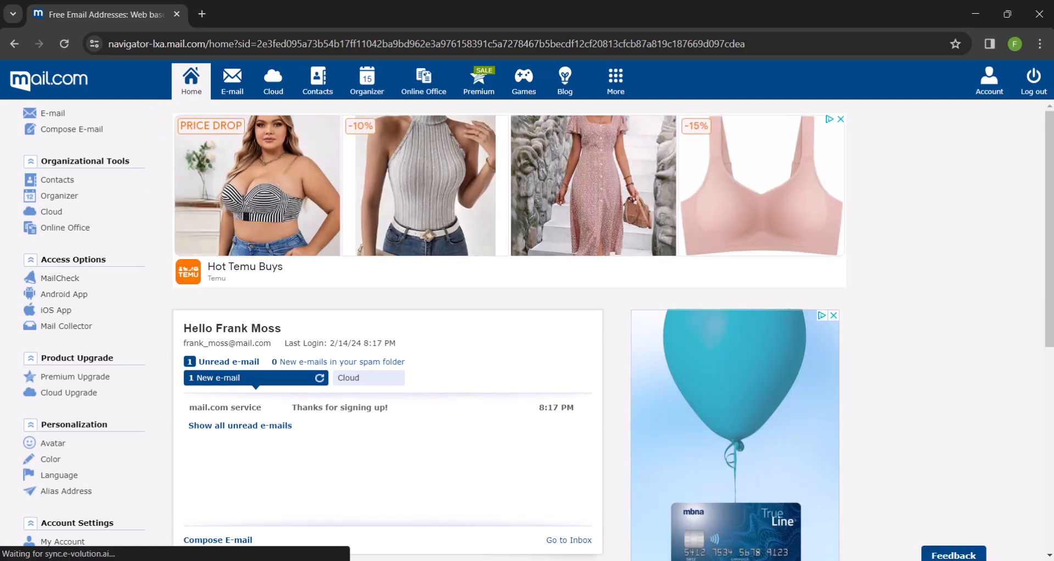
drag(271, 343, 179, 351)
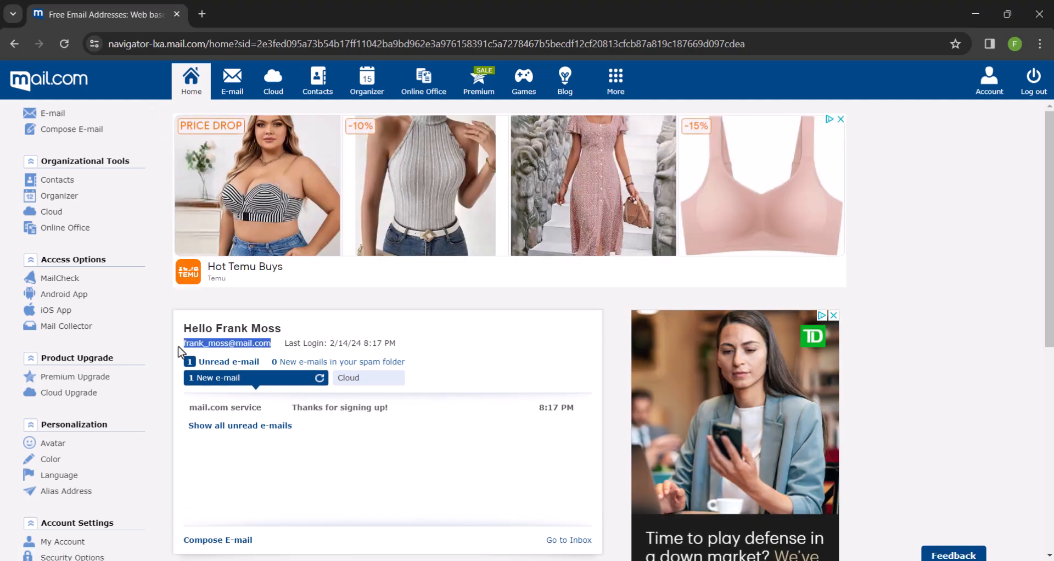
right_click(194, 345)
click(220, 359)
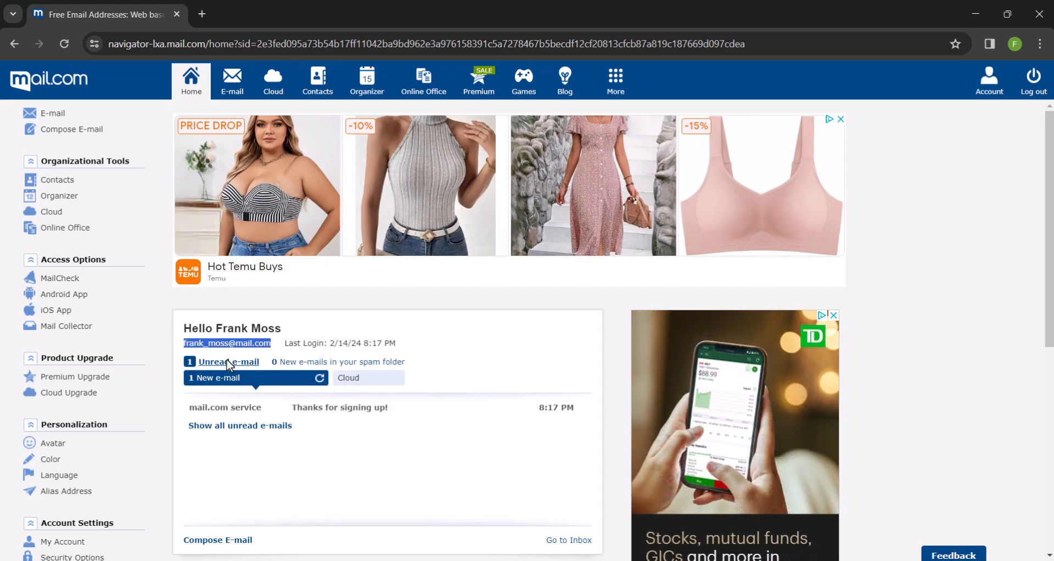
click(250, 342)
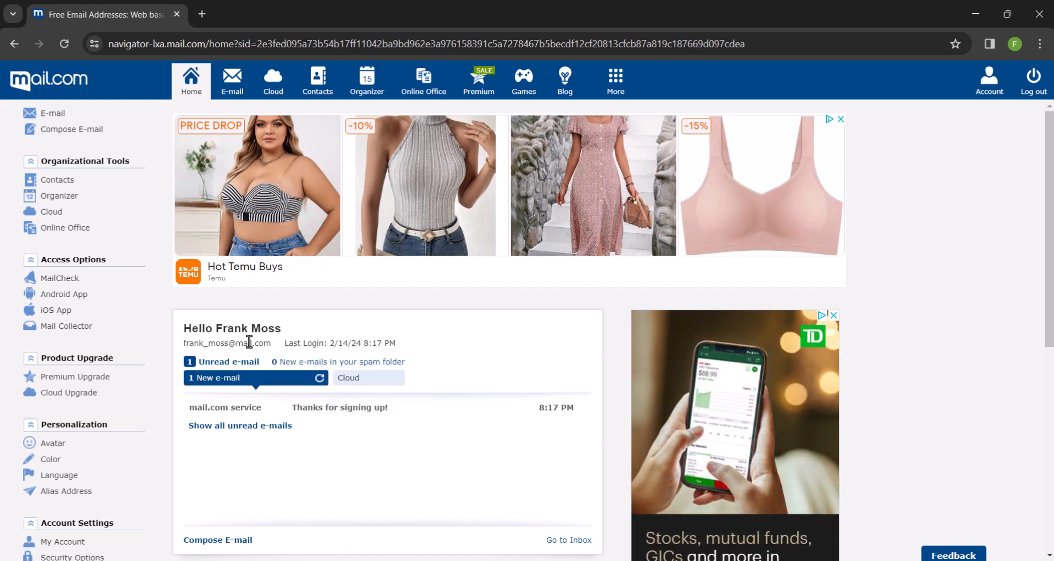
click(203, 17)
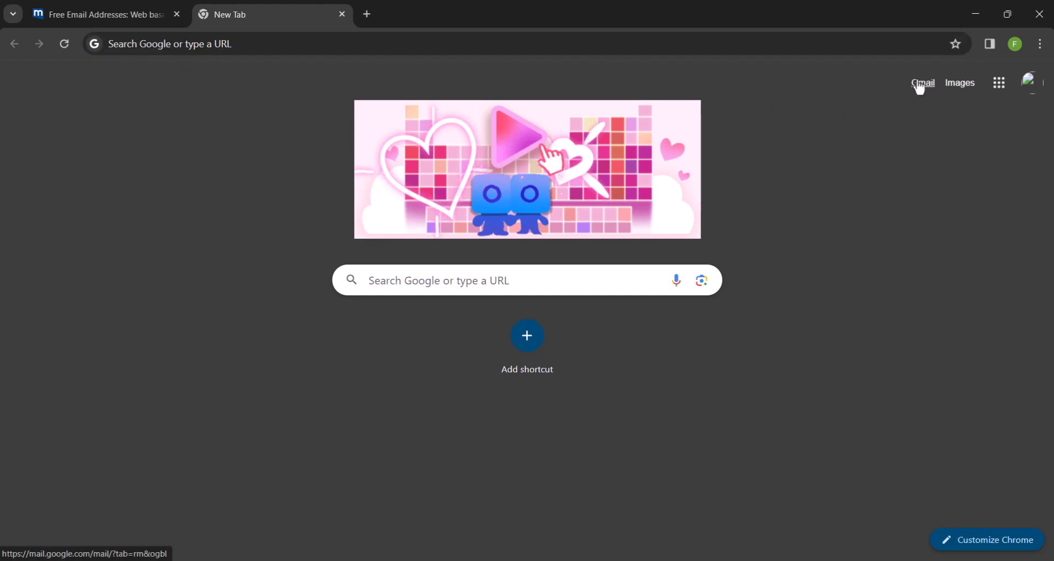
From Gmail, send the mail.com address an email titled 'Welcome to my channel' with a one-line test body
click(918, 82)
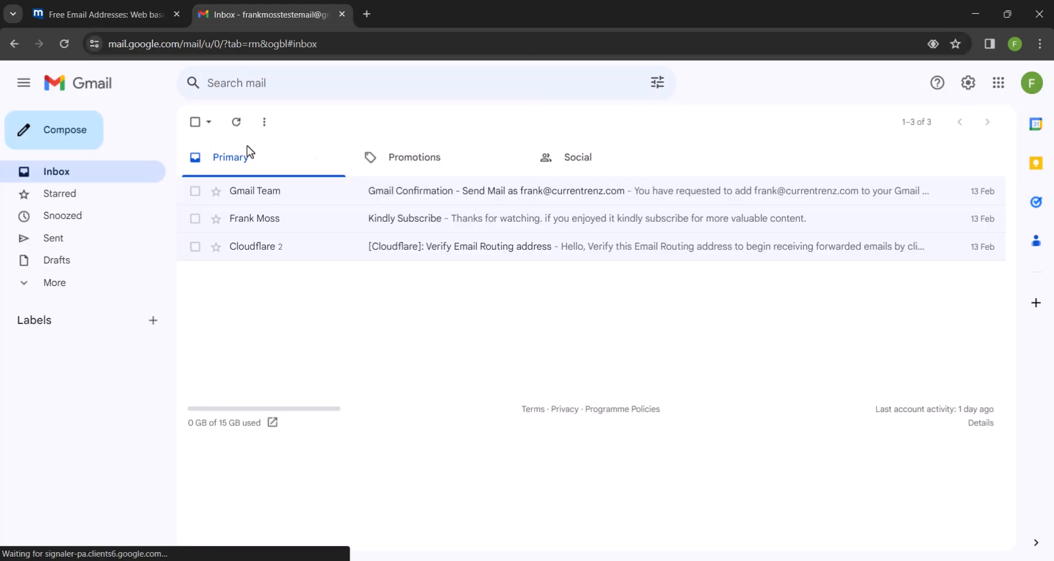
click(86, 146)
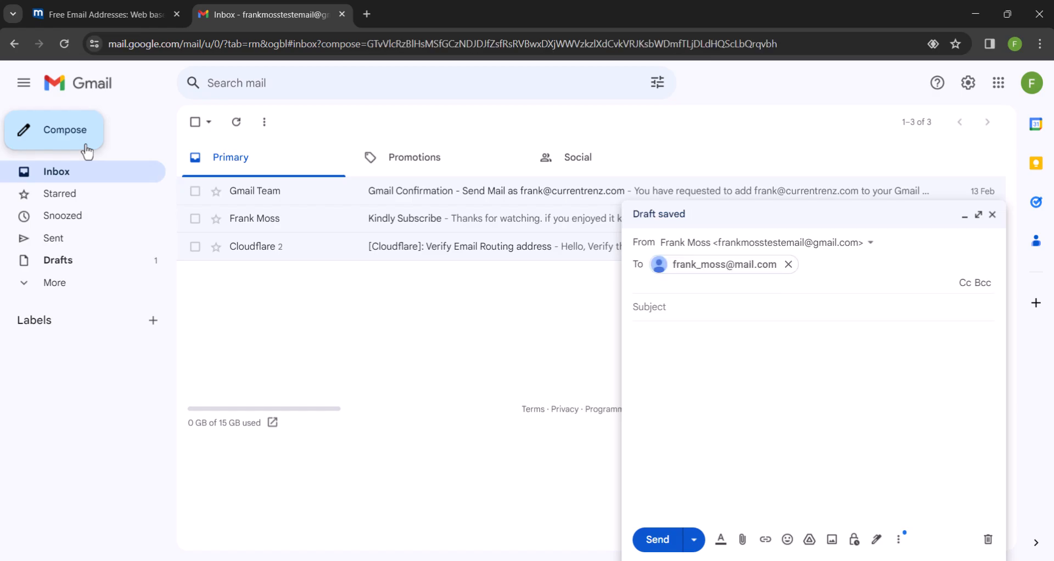
click(663, 302)
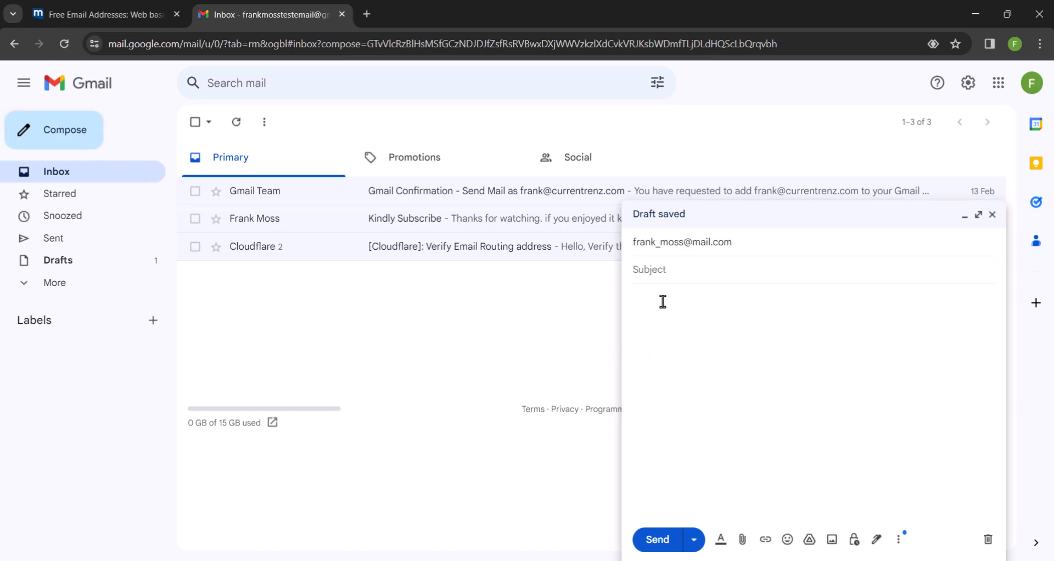
text(Welco)
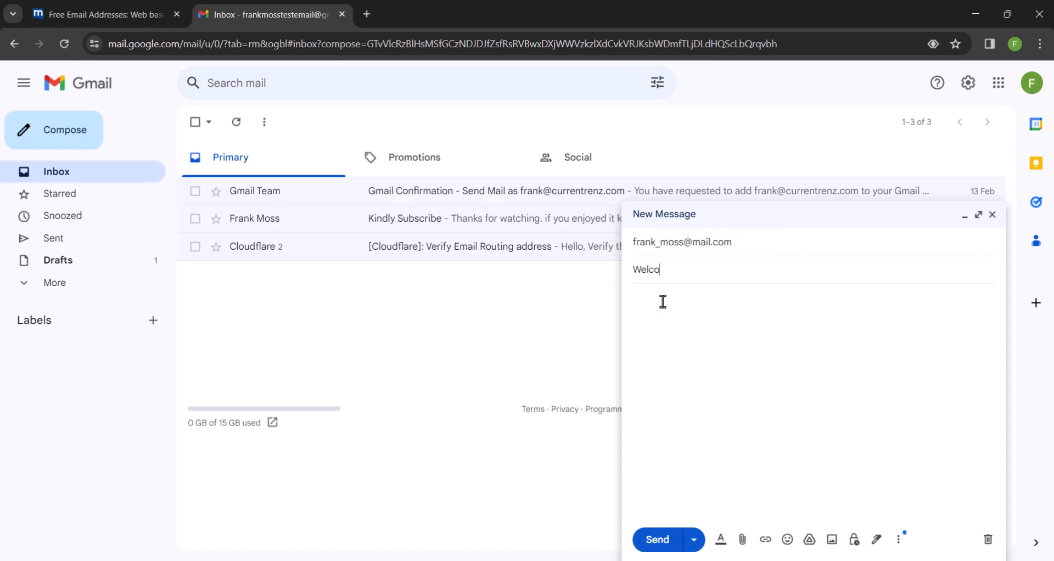
text(me to my channel)
key(Tab)
text(This )
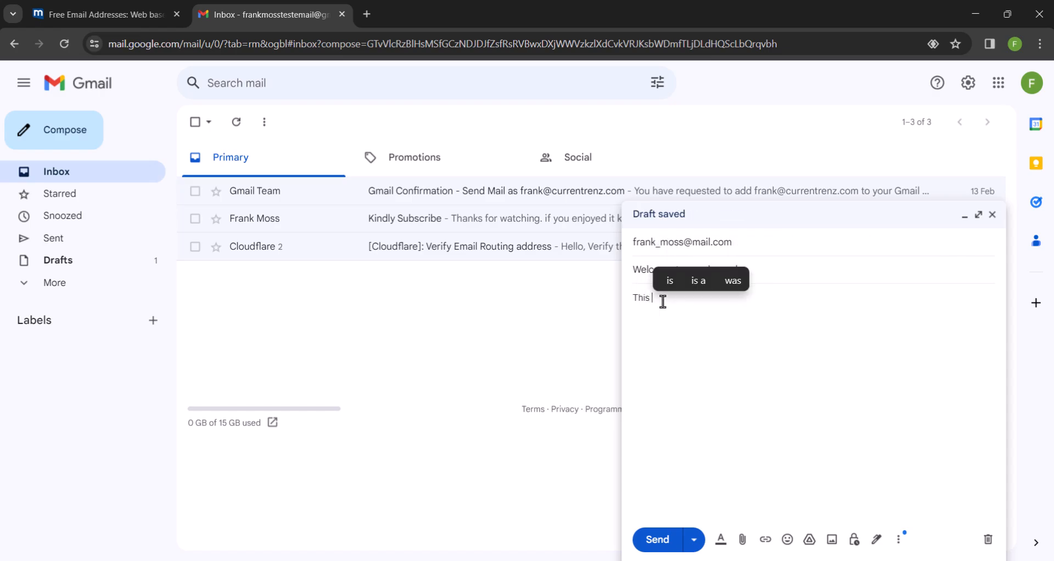
text(is a test email by Frank Moss.)
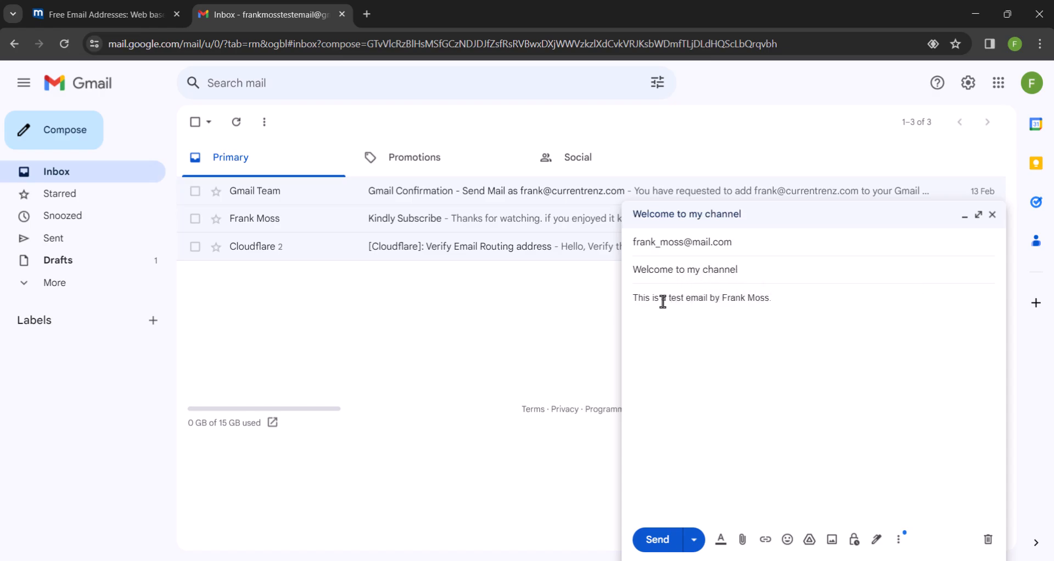
click(664, 541)
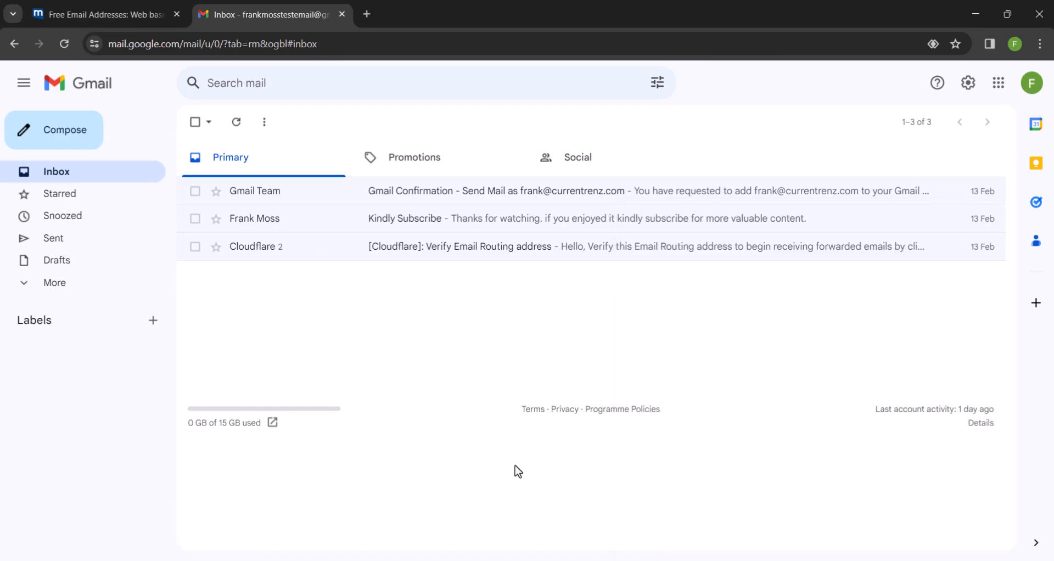
Reload the mail.com inbox and read the arrived 'Welcome to my channel' test email
click(137, 26)
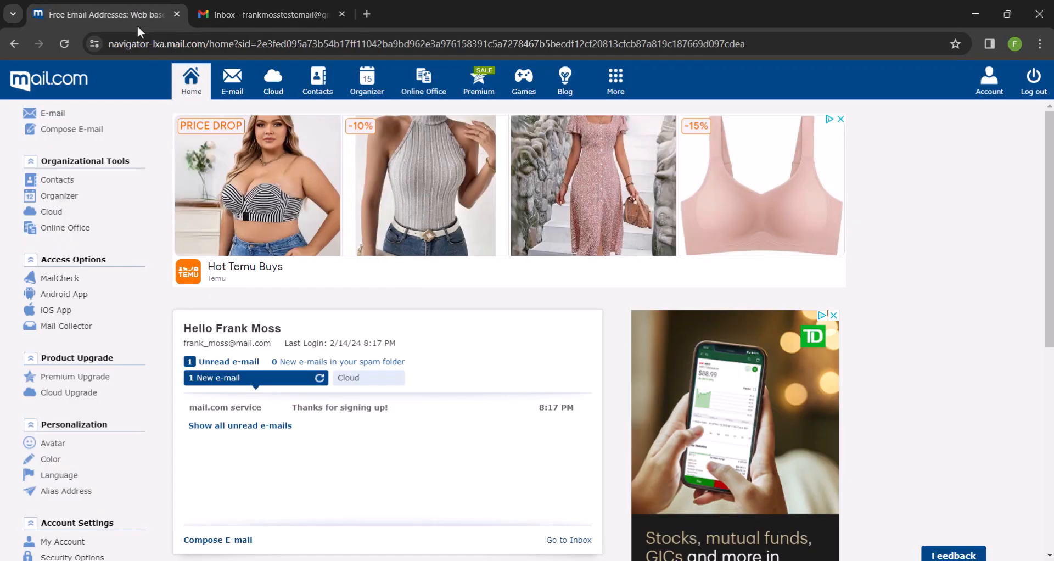
click(229, 82)
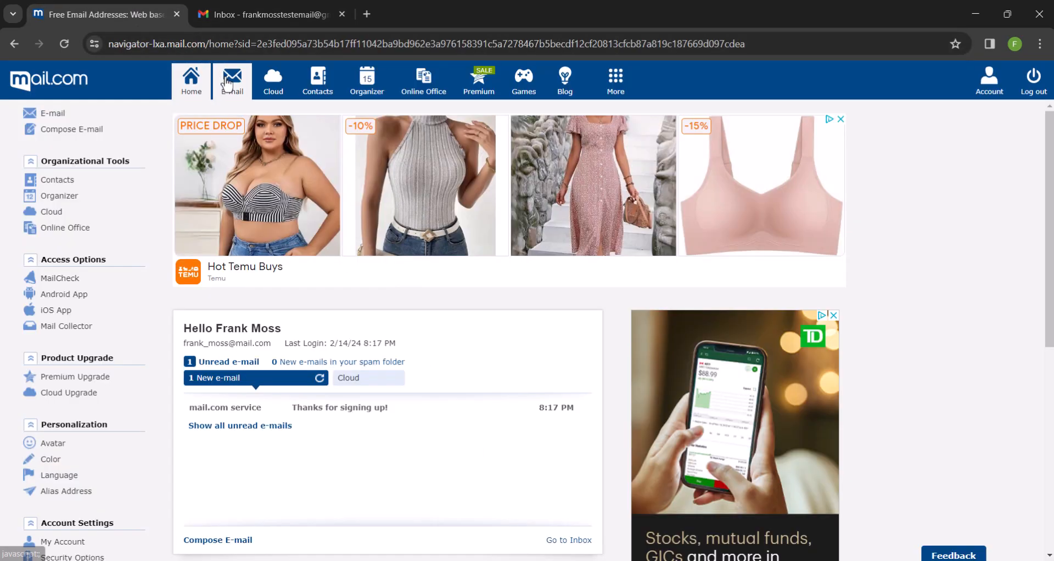
click(65, 46)
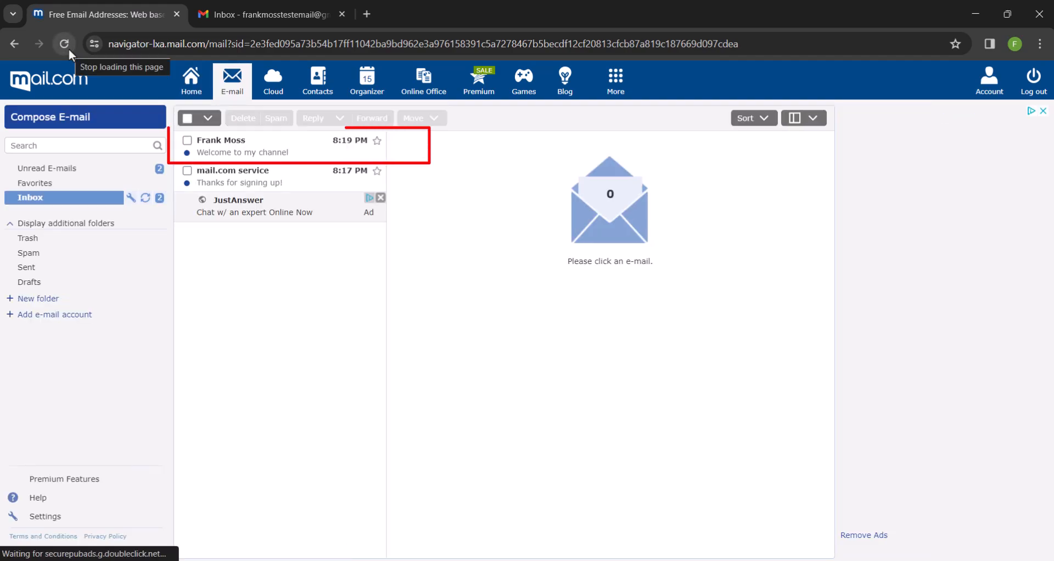
click(225, 148)
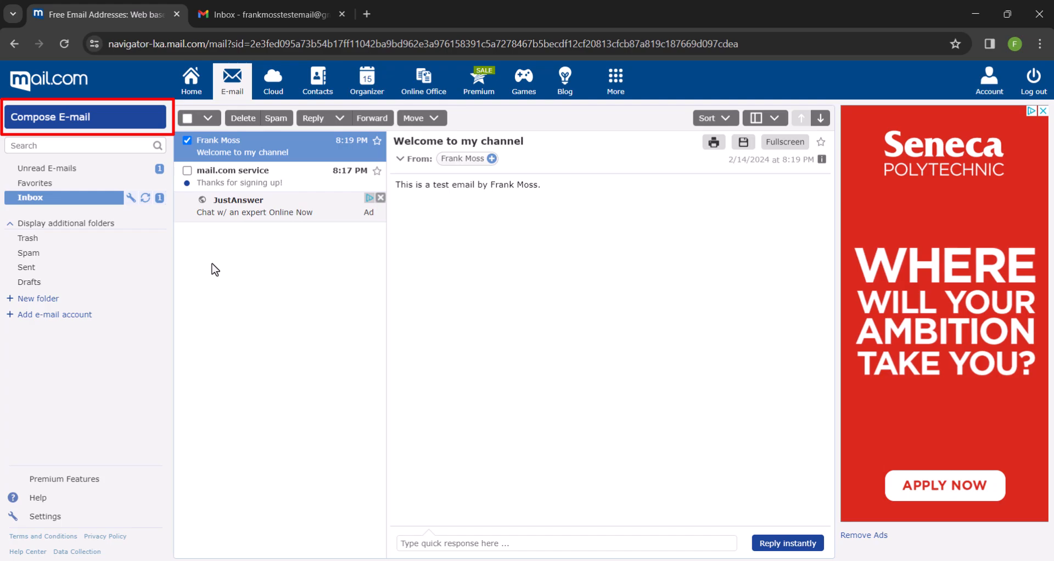
click(46, 115)
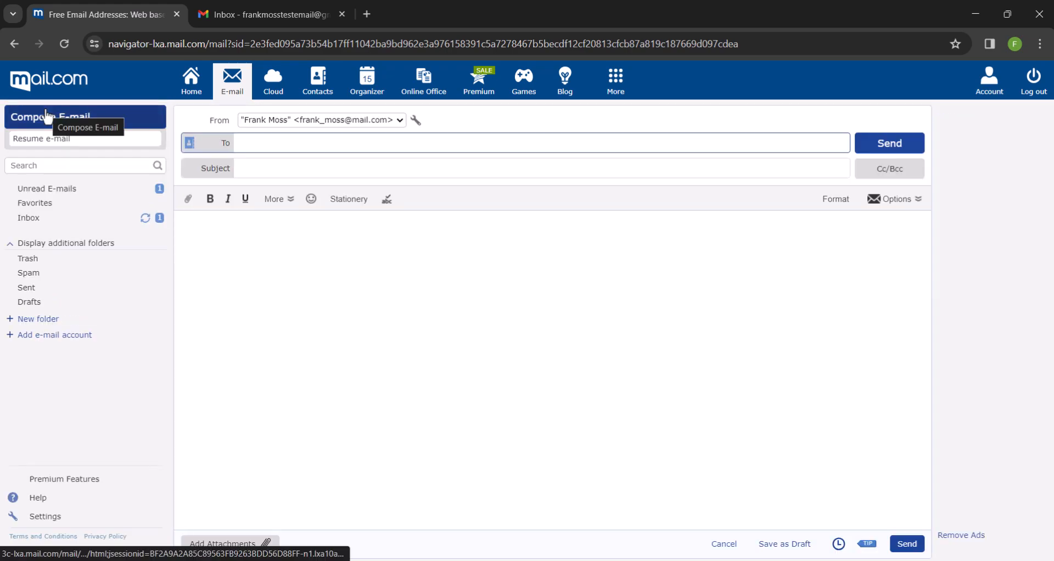
click(260, 5)
Copy the Gmail account's address from the Google account panel into the new mail.com email
click(1031, 82)
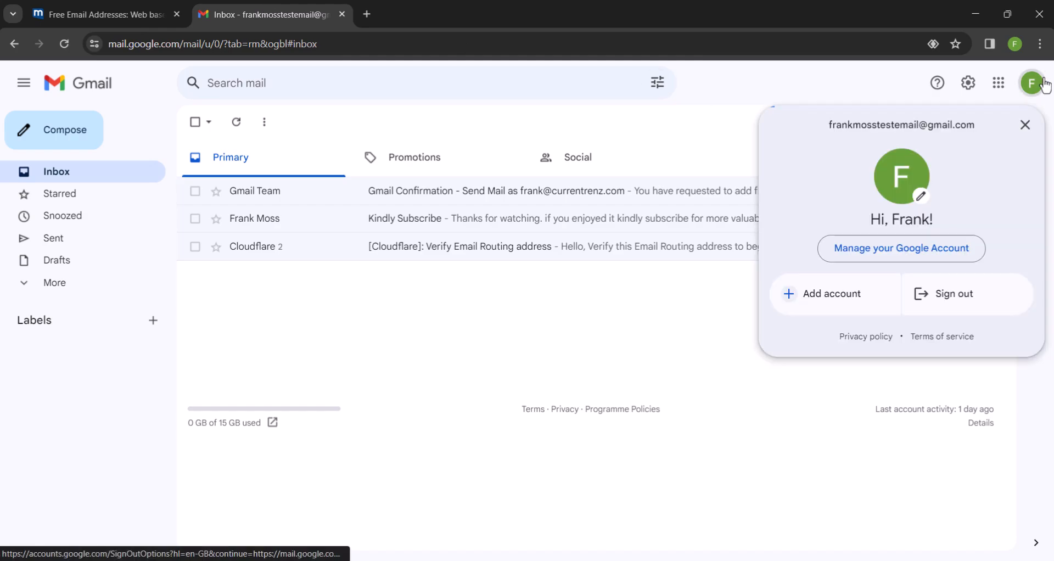
triple_click(883, 124)
right_click(889, 121)
click(849, 130)
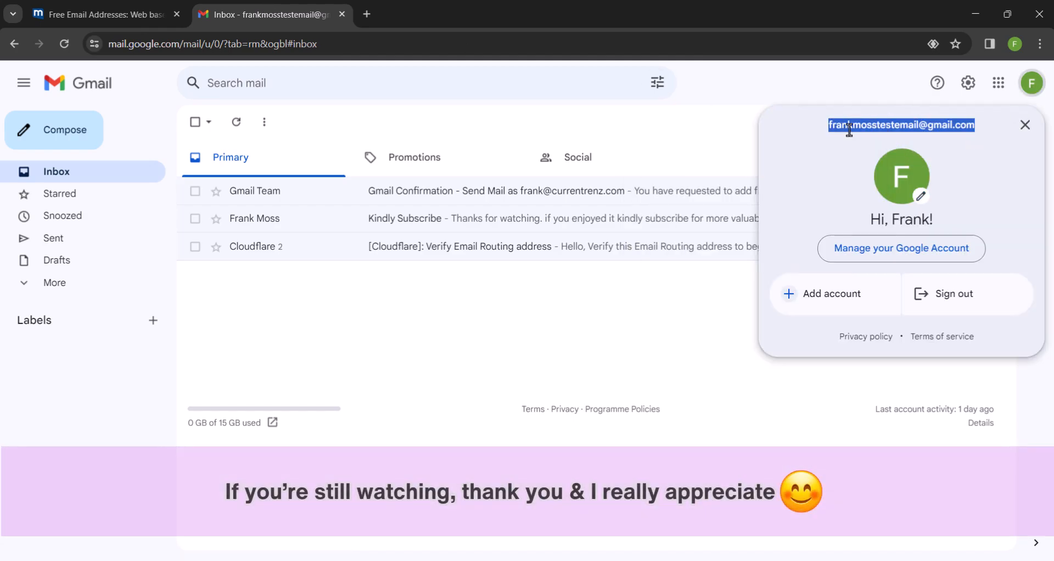
click(849, 130)
click(701, 140)
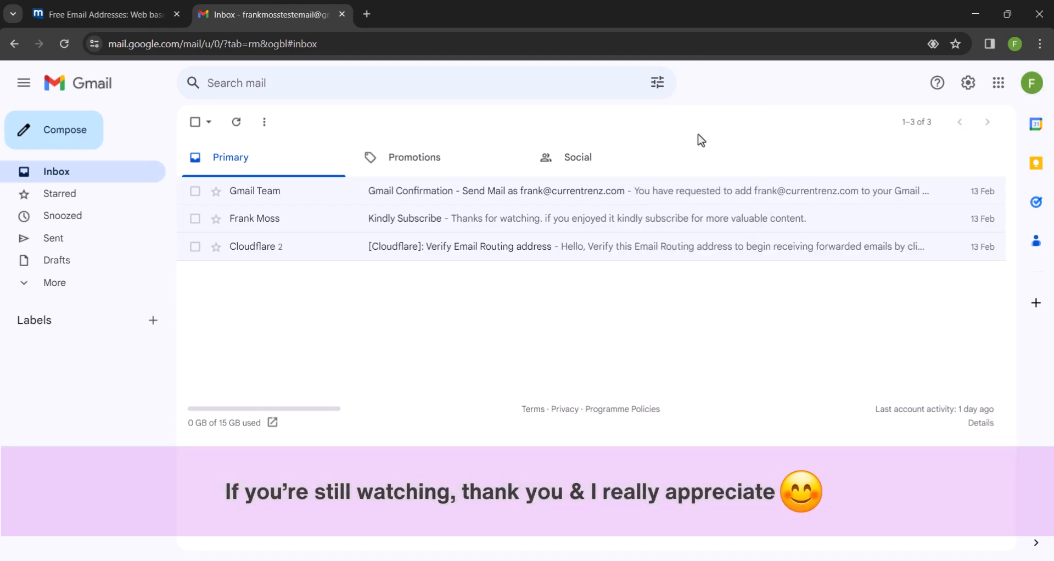
click(144, 1)
key(ctrl+v)
Give the email a subscribe-to-the-channel subject and a body saying it's a test from the new free business email
click(266, 168)
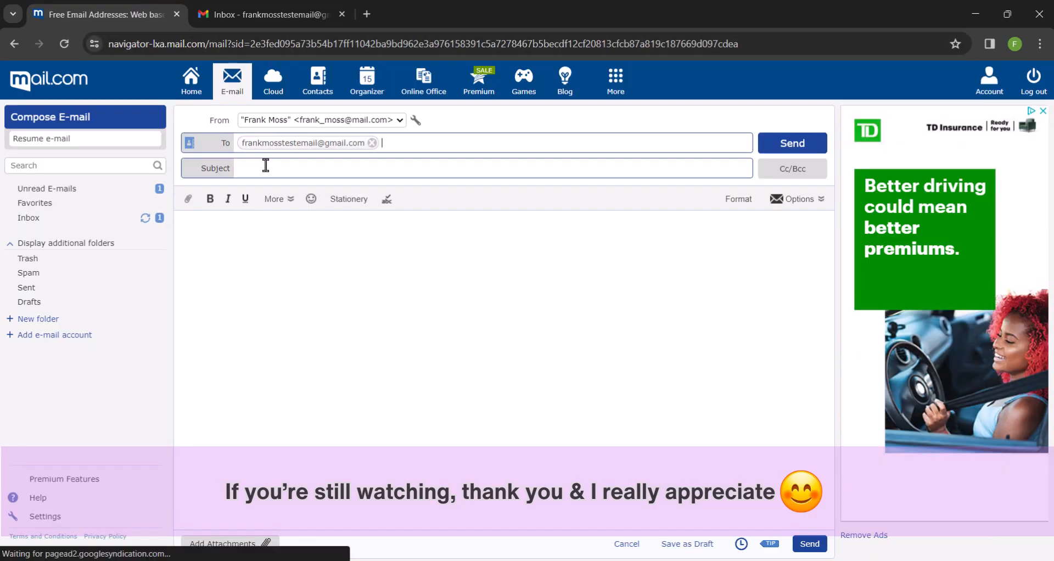
text(Subscribe)
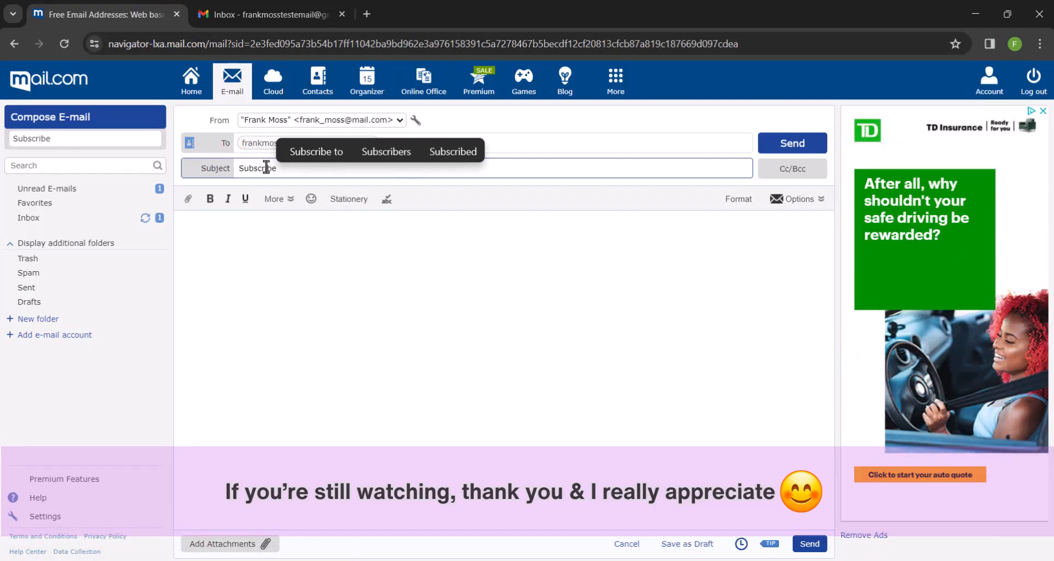
text( to frank Moss)
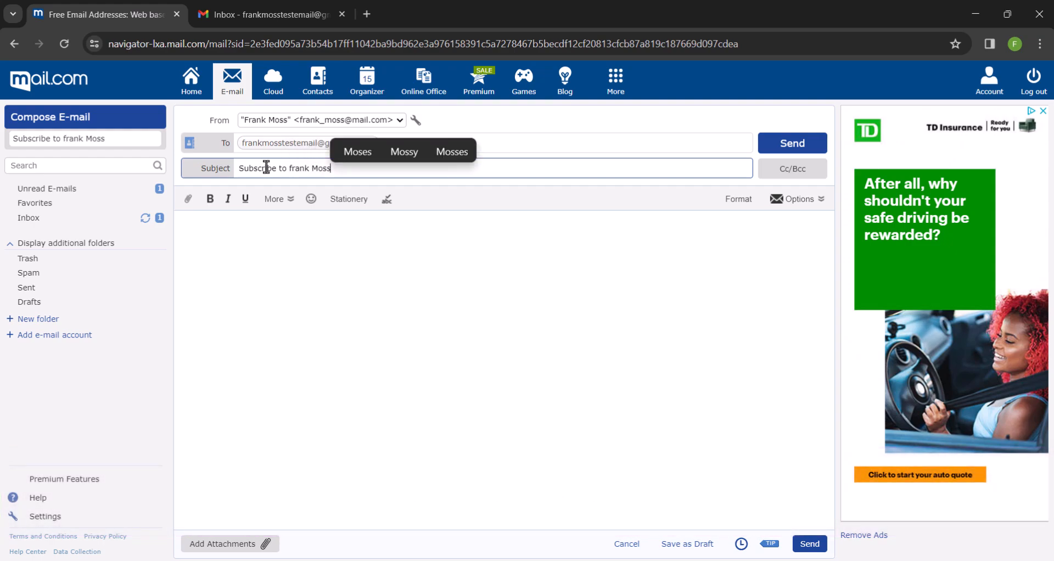
text( Channel)
click(246, 261)
text(This is a test)
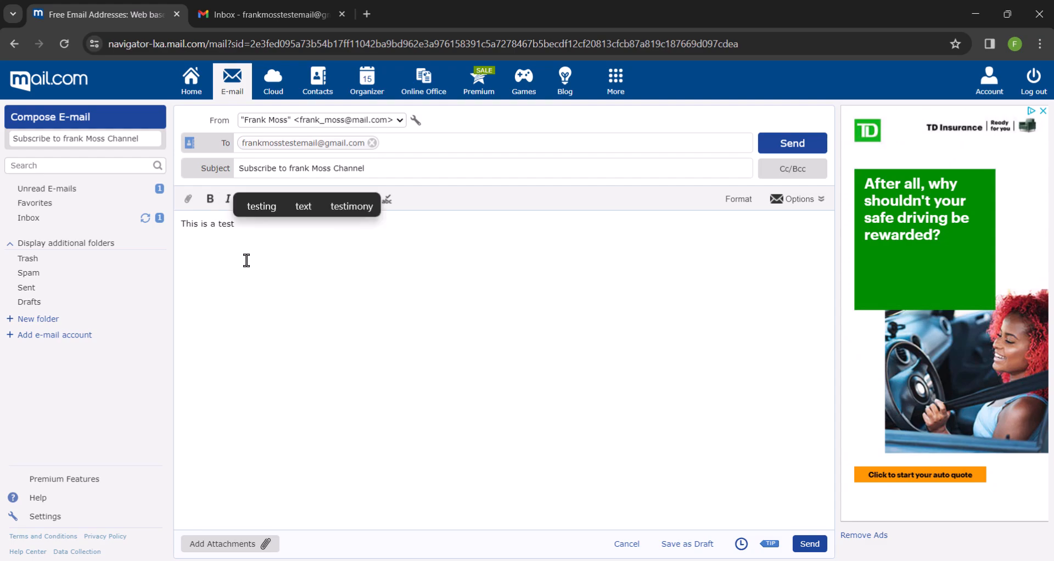
text( email from m)
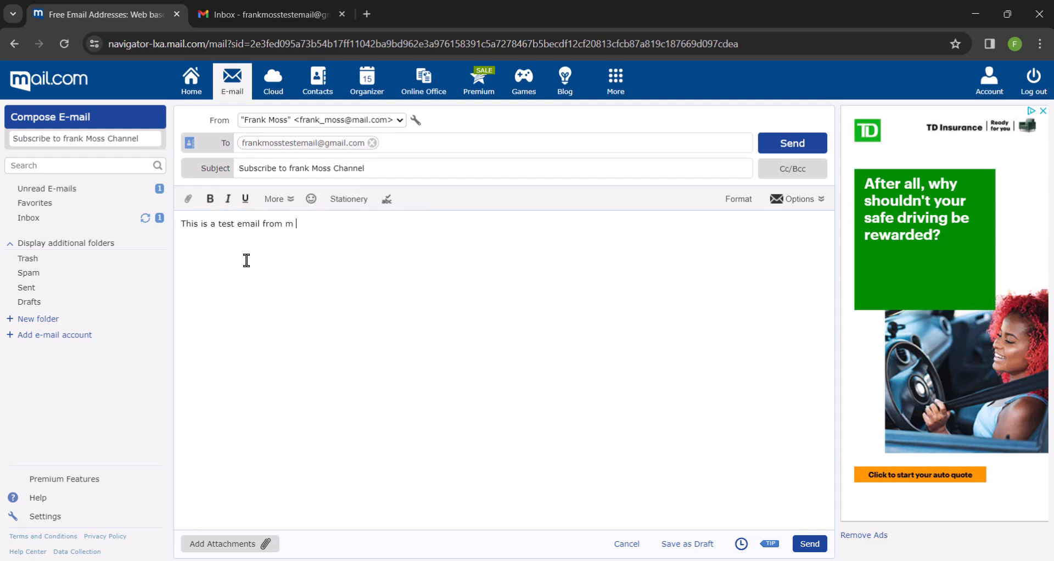
text(y free business)
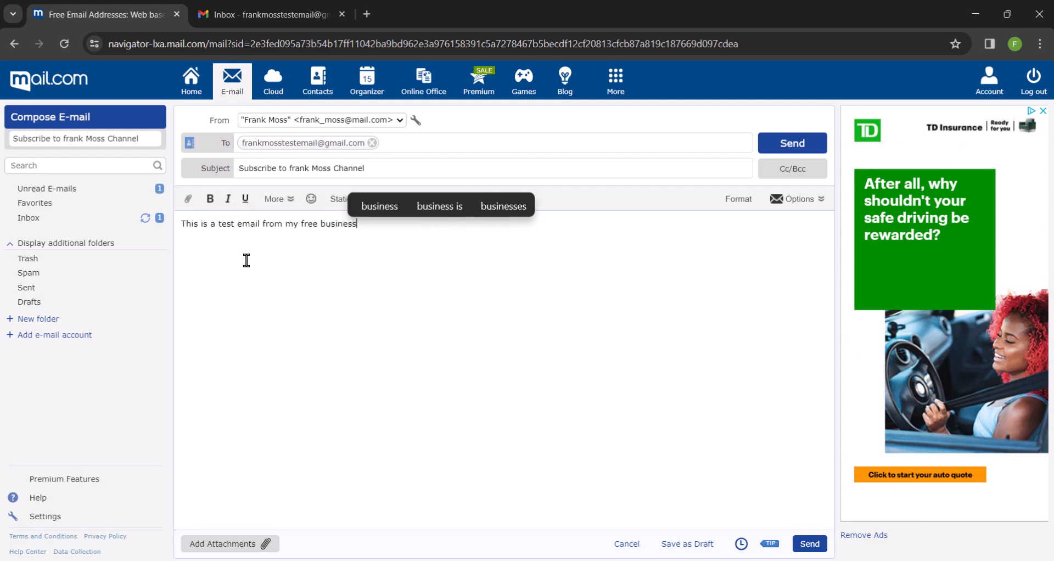
text( email is just created)
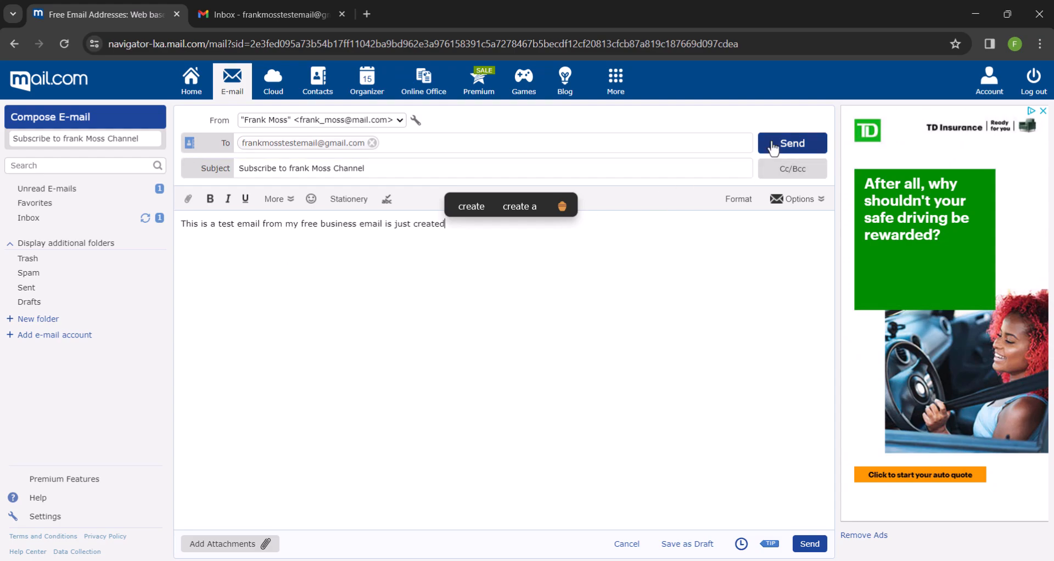
Move the Gmail address from To into Bcc as the sole recipient, then send the email
click(797, 168)
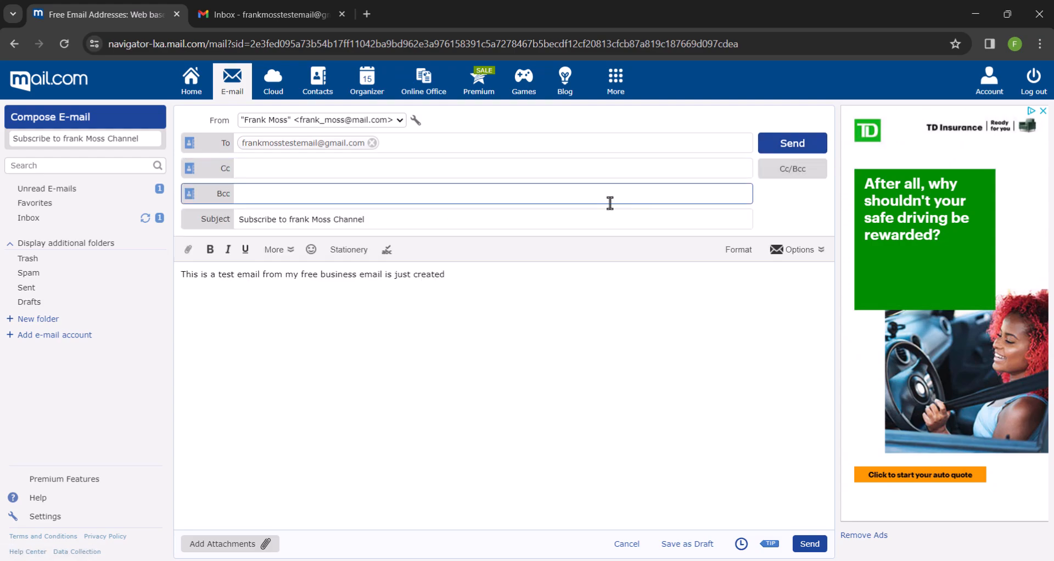
click(372, 143)
click(312, 195)
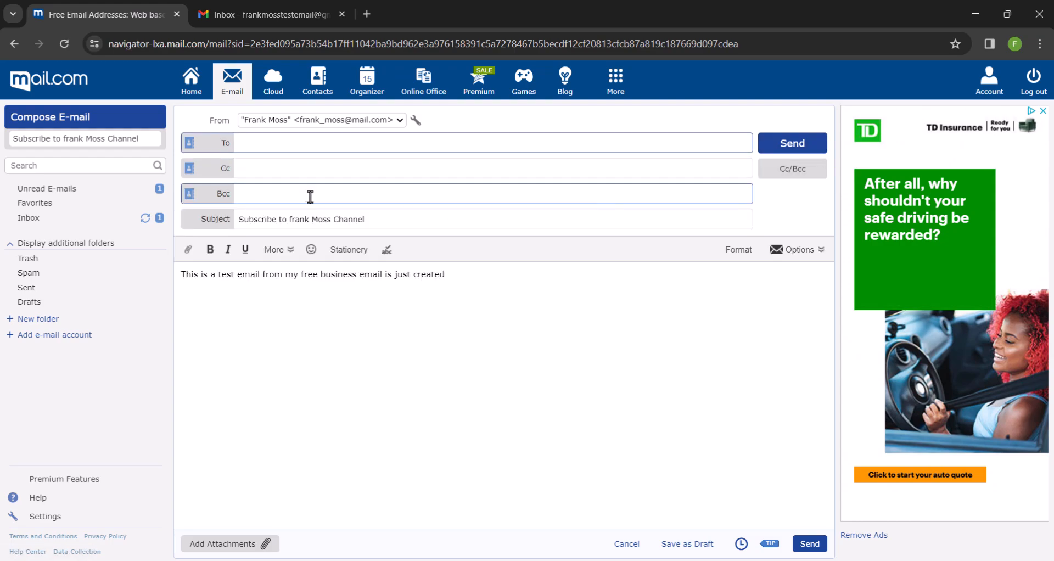
key(ctrl+v)
key(ctrl+v)
key(ctrl+v)
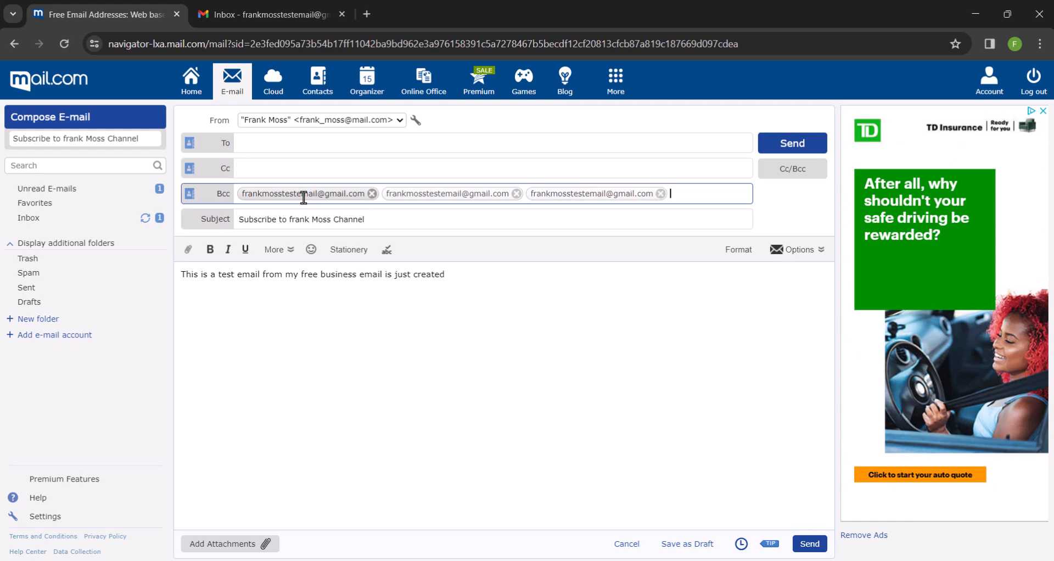
click(516, 195)
click(516, 193)
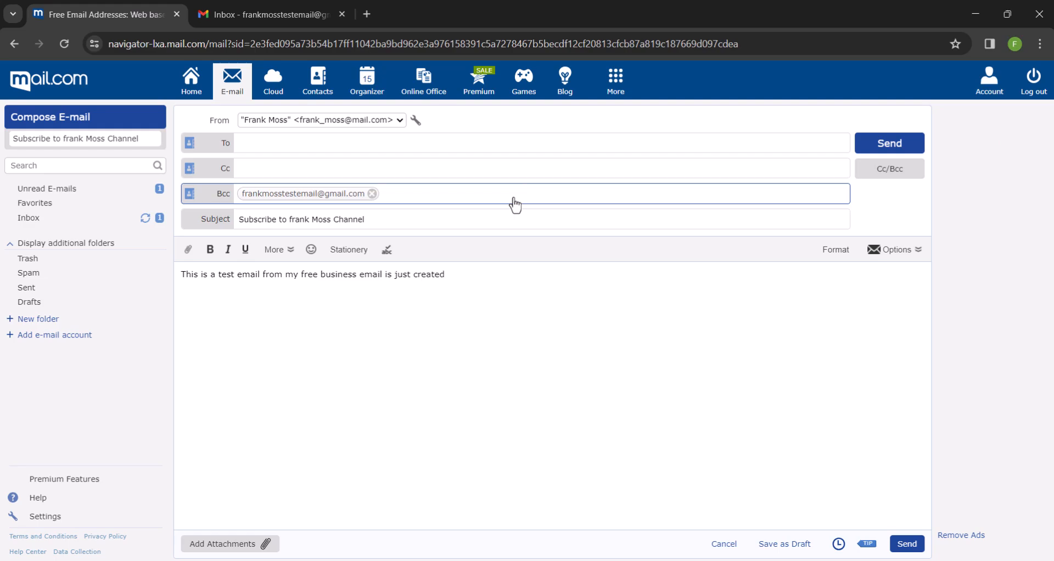
click(871, 145)
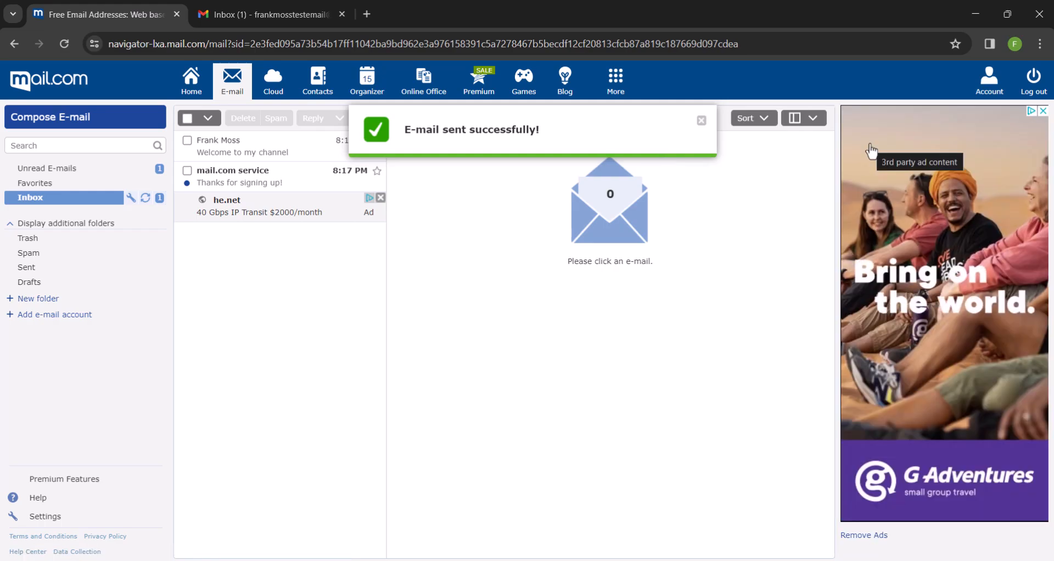
Open the received subscribe-to-the-channel email in Gmail and show its sender details from mail.com
click(276, 15)
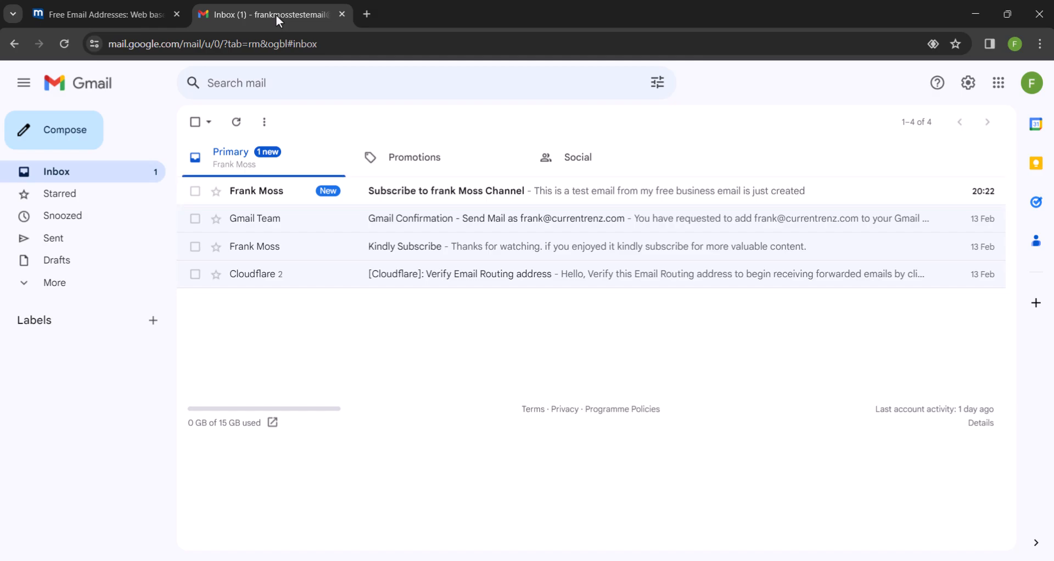
click(413, 190)
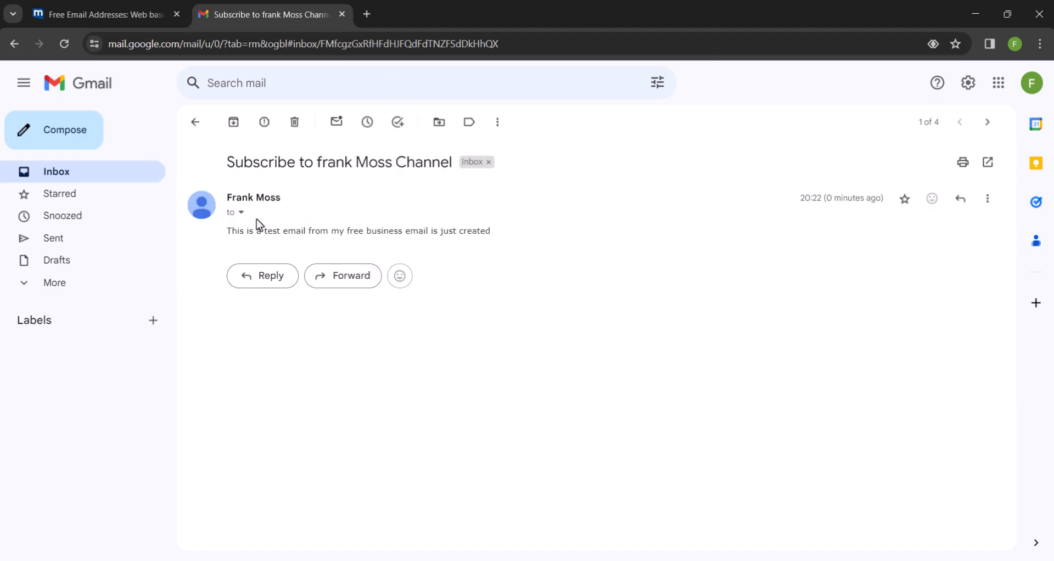
click(242, 214)
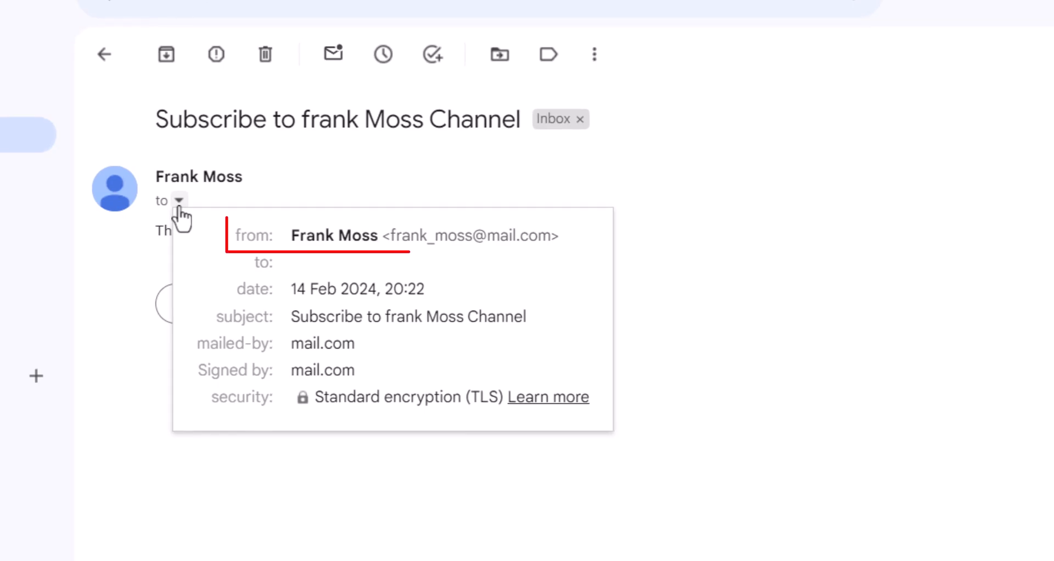